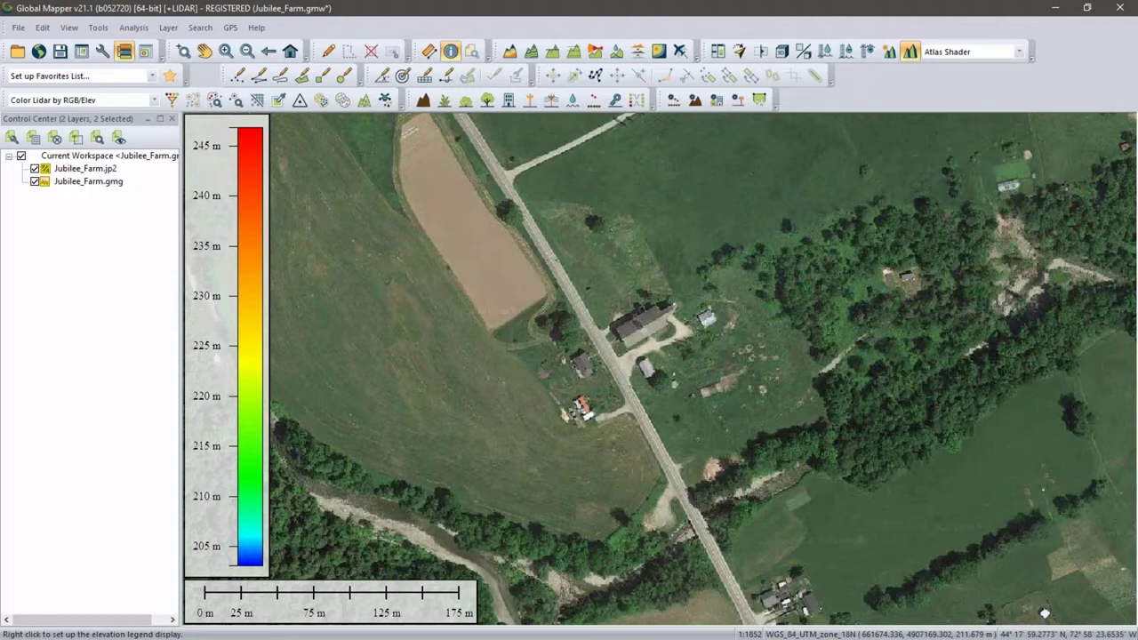
Hide the Jubilee_Farm.jp2 imagery to view the terrain beneath it, and show the imagery again
{"action": "left_click", "coordinate": [34, 169]}
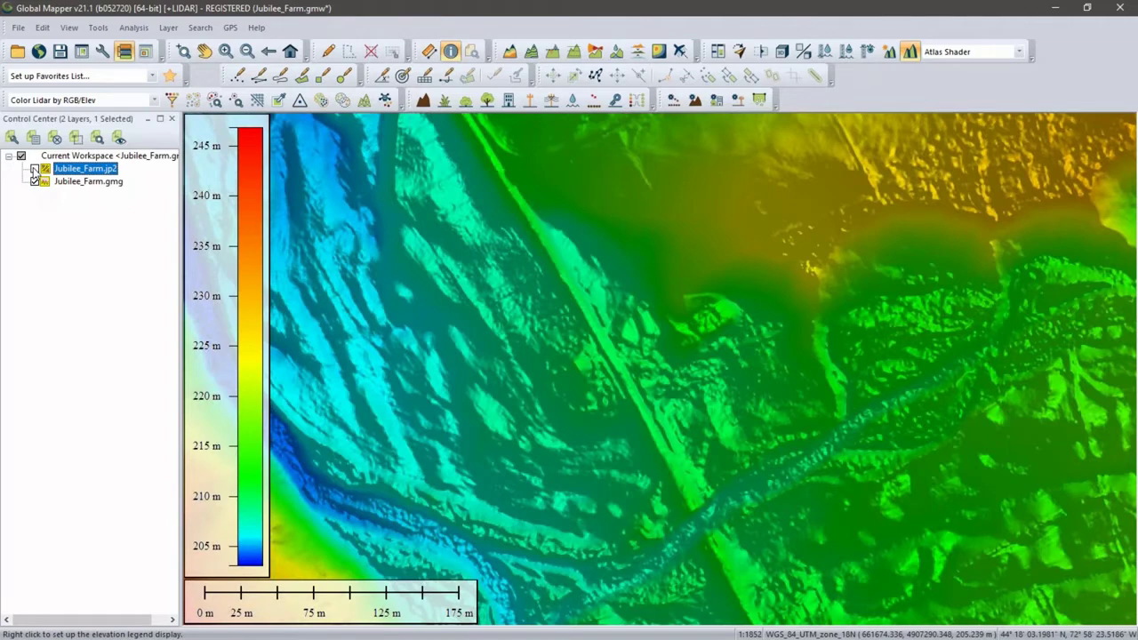
{"action": "left_click", "coordinate": [34, 169]}
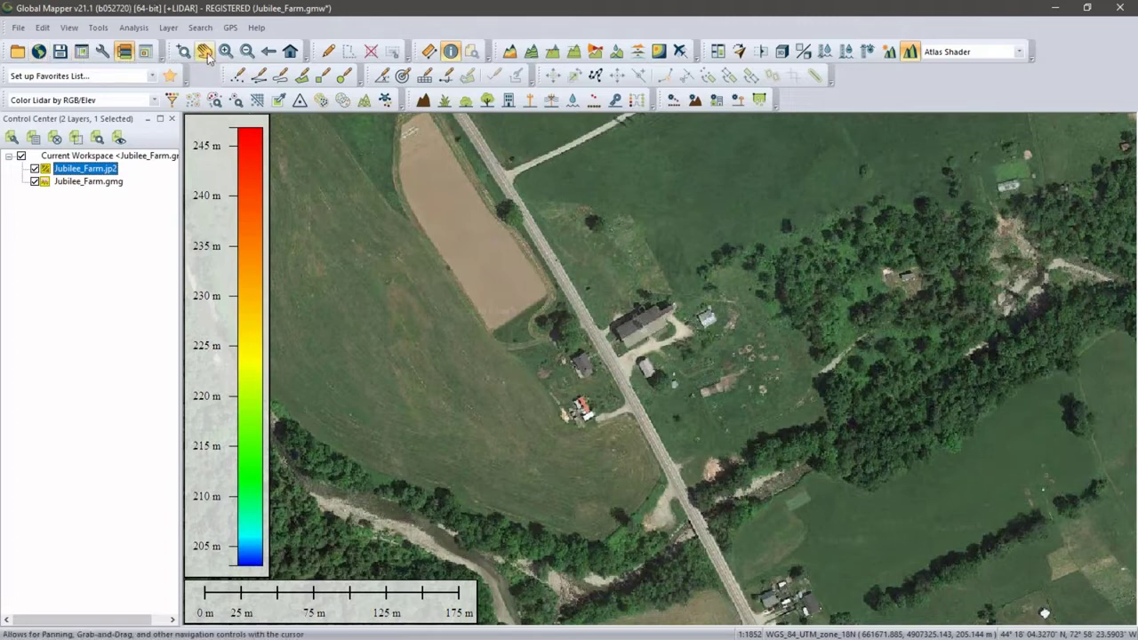
Measure the perimeter and enclosed area around the farm buildings on both sides of the road, and clear the measurement
{"action": "left_click", "coordinate": [430, 52]}
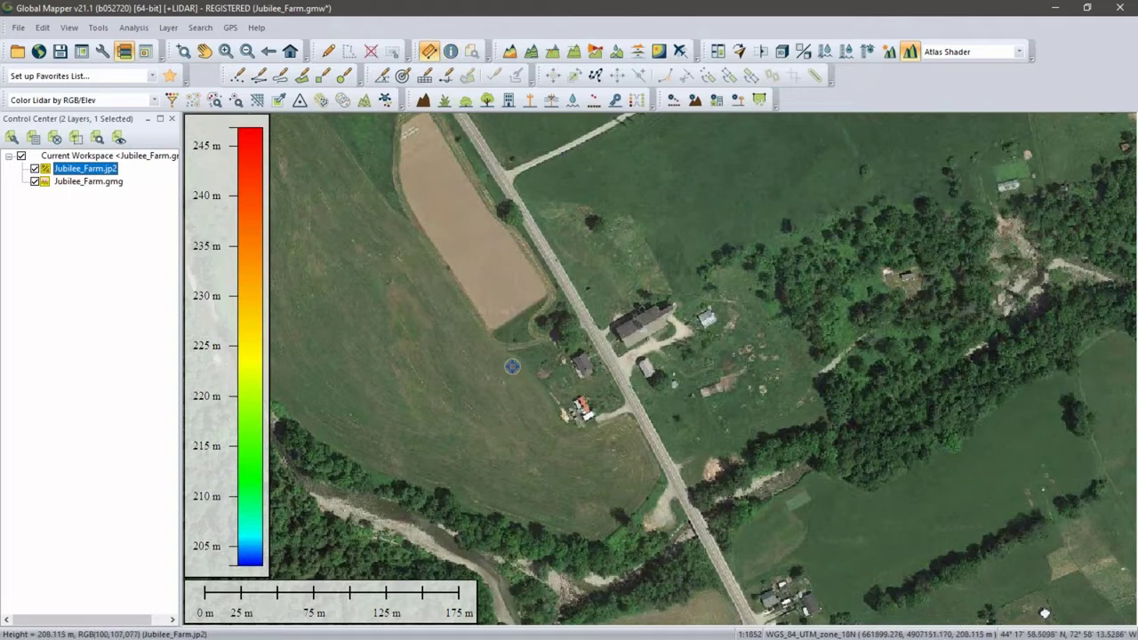
{"action": "left_click", "coordinate": [514, 172]}
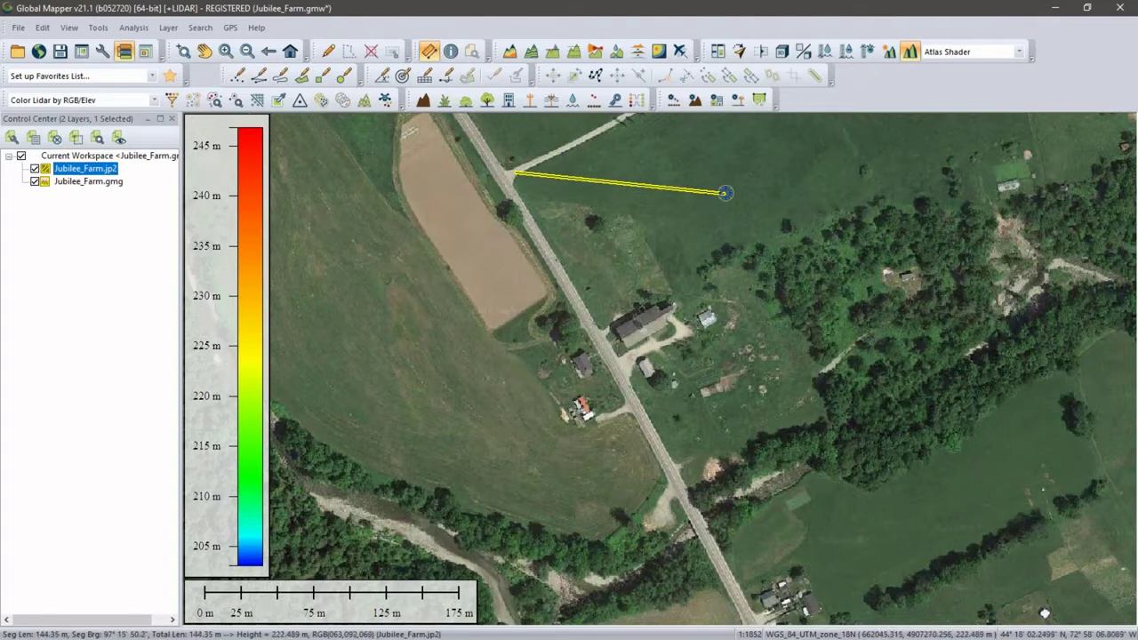
{"action": "left_click", "coordinate": [729, 192]}
{"action": "left_click", "coordinate": [838, 260]}
{"action": "left_click", "coordinate": [855, 382]}
{"action": "left_click", "coordinate": [804, 491]}
{"action": "left_click", "coordinate": [631, 538]}
{"action": "left_click", "coordinate": [514, 486]}
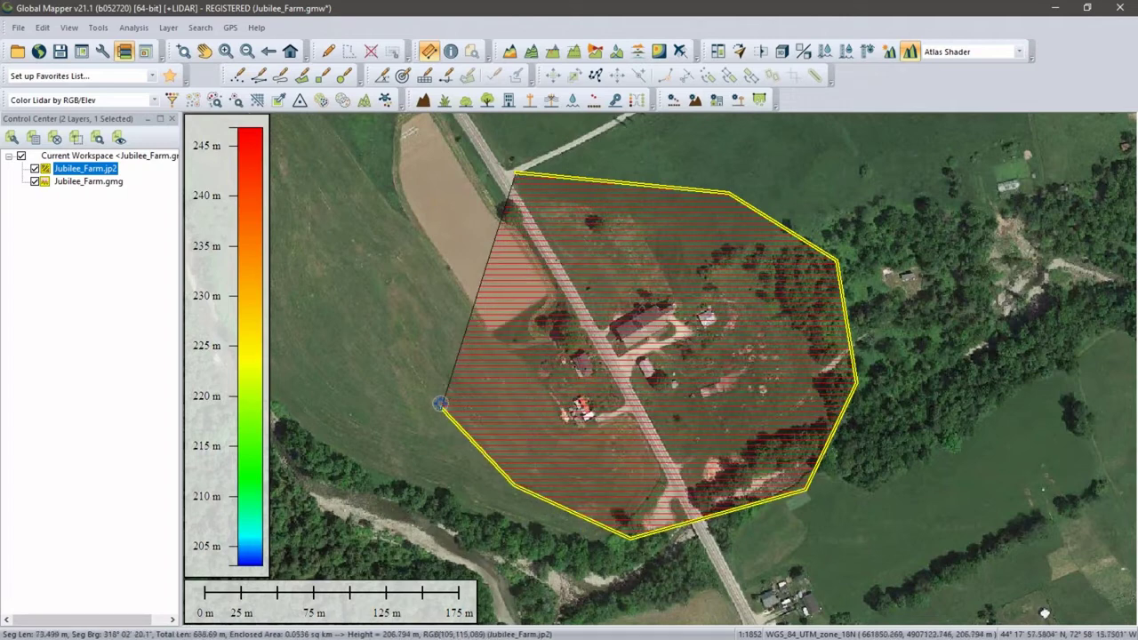
{"action": "left_click", "coordinate": [440, 403]}
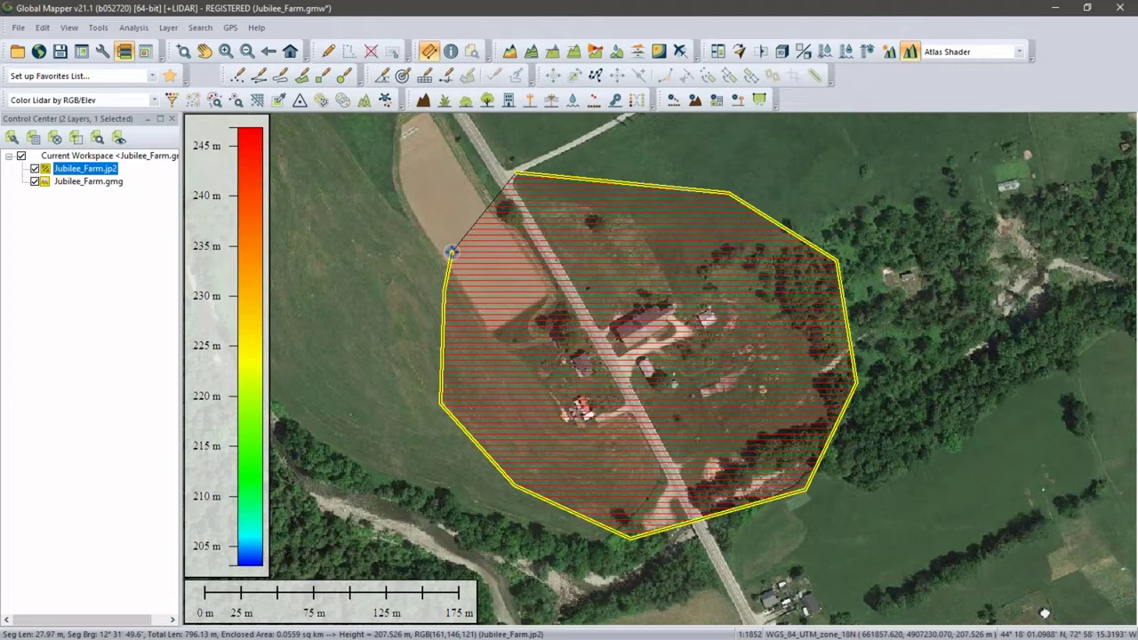
{"action": "key", "text": "Escape"}
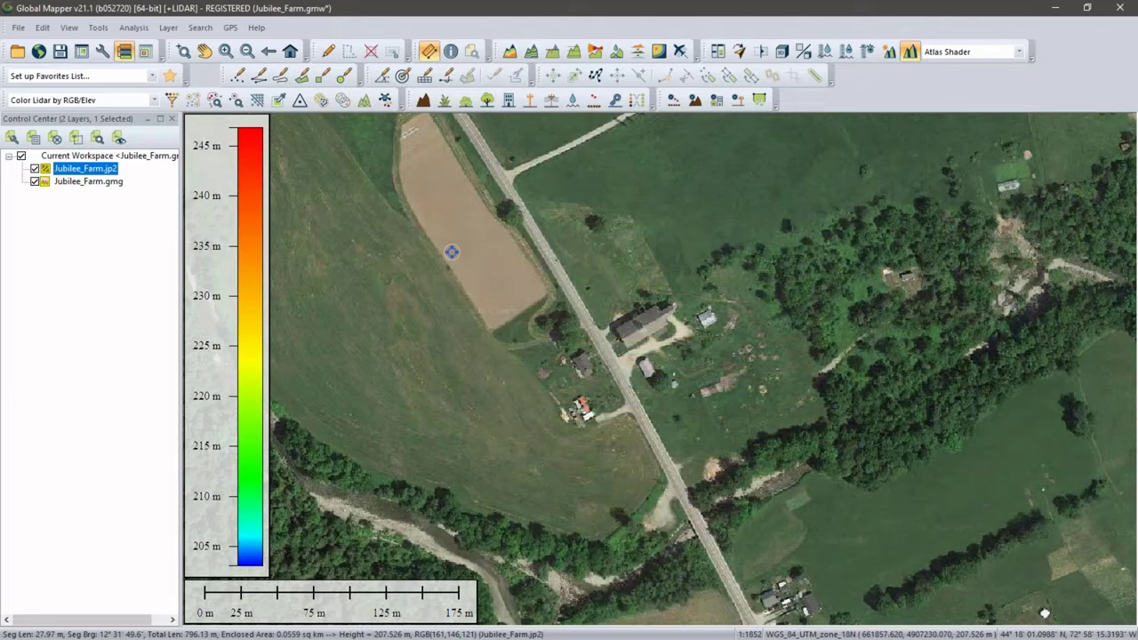
Digitize a roughly circular area feature around the farm buildings and road, with a perimeter of about 805 m
{"action": "left_click", "coordinate": [302, 75]}
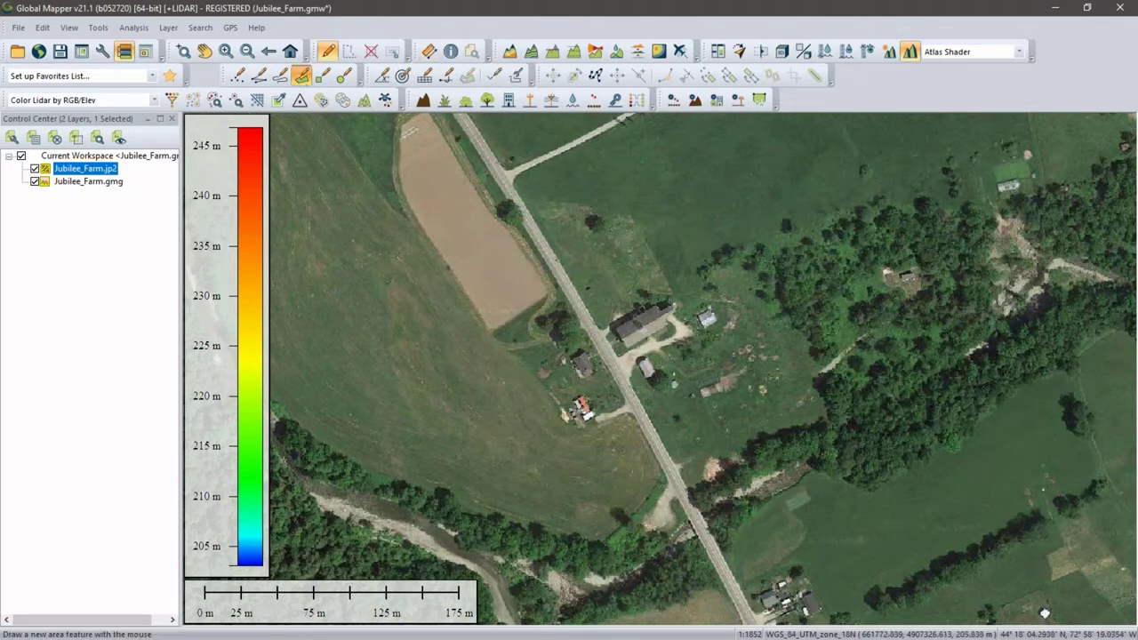
{"action": "left_click", "coordinate": [605, 164]}
{"action": "left_click", "coordinate": [766, 183]}
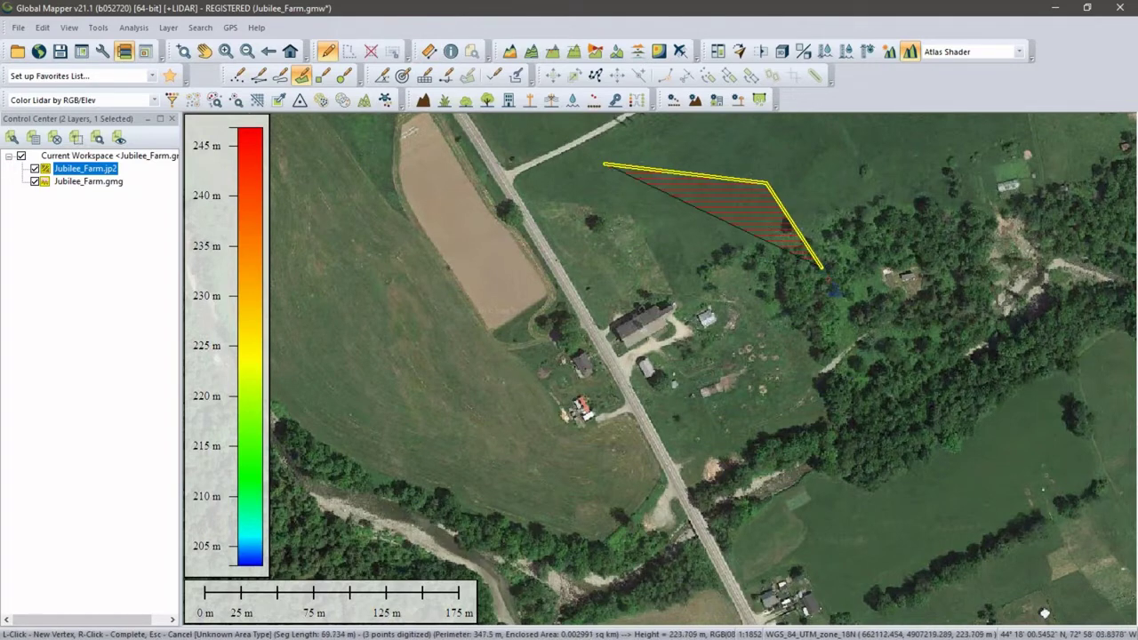
{"action": "left_click", "coordinate": [818, 265]}
{"action": "left_click", "coordinate": [851, 374]}
{"action": "left_click", "coordinate": [829, 453]}
{"action": "left_click", "coordinate": [818, 478]}
{"action": "left_click", "coordinate": [695, 525]}
{"action": "left_click", "coordinate": [578, 491]}
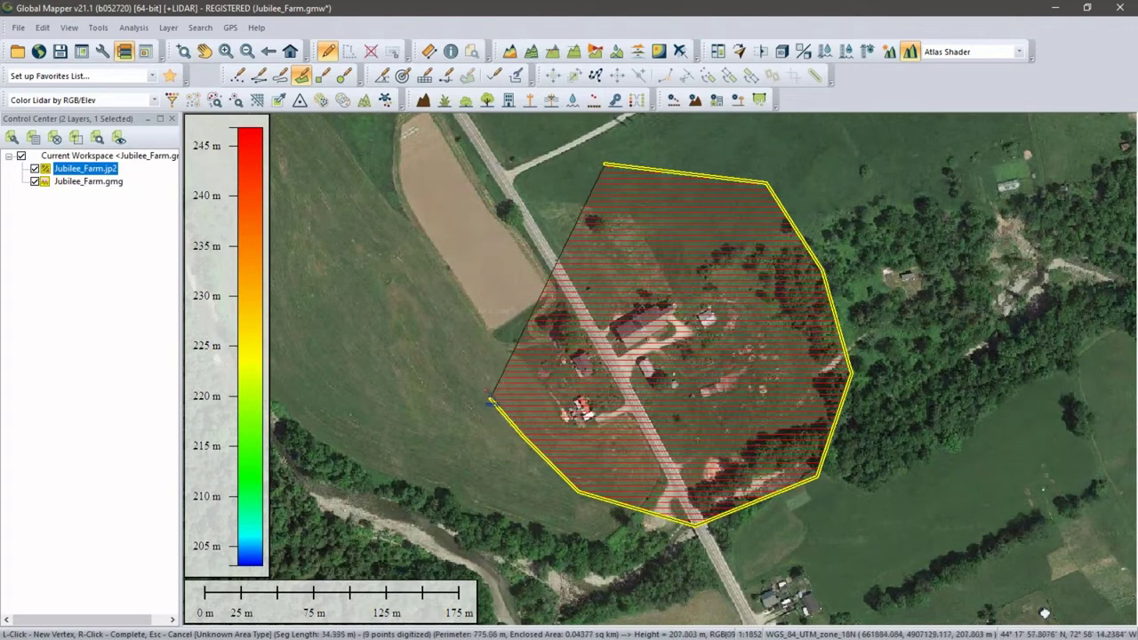
{"action": "left_click", "coordinate": [483, 387]}
{"action": "left_click", "coordinate": [466, 311]}
{"action": "left_click", "coordinate": [485, 230]}
{"action": "right_click", "coordinate": [492, 192]}
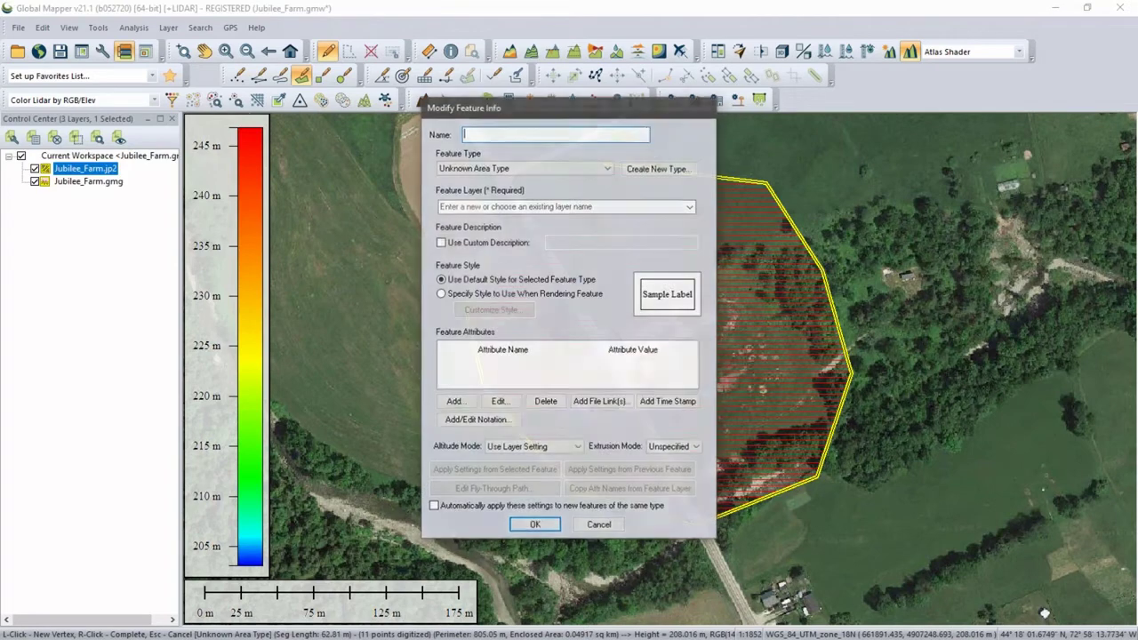
Assign the new area feature to a new layer named Temp, keeping the default feature type and style
{"action": "left_click", "coordinate": [488, 205]}
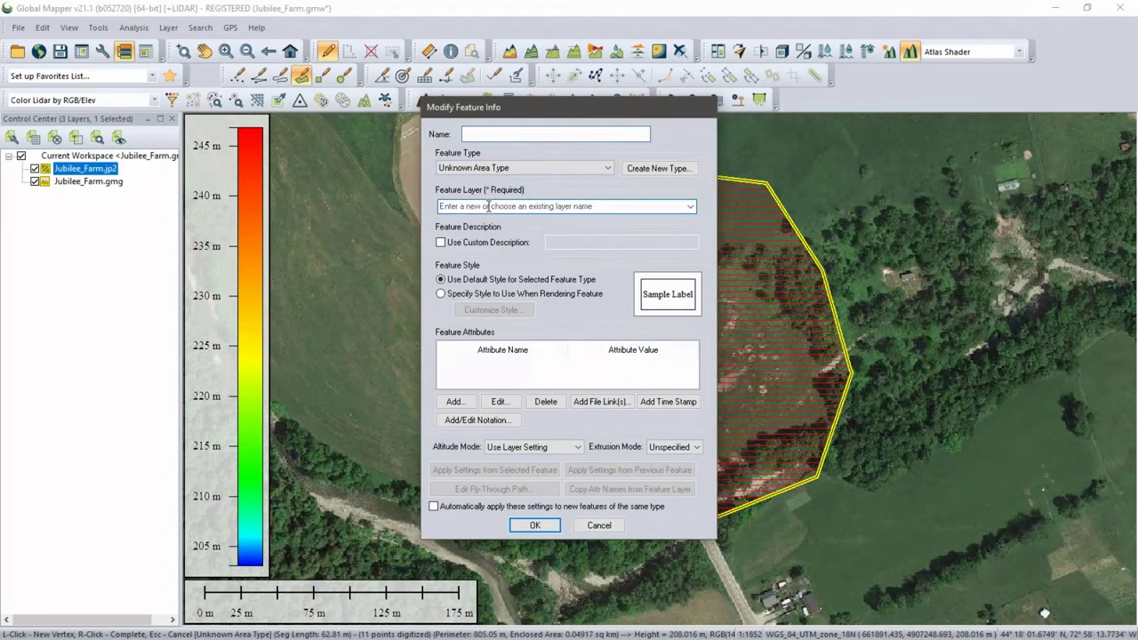
{"action": "type", "text": "Temp"}
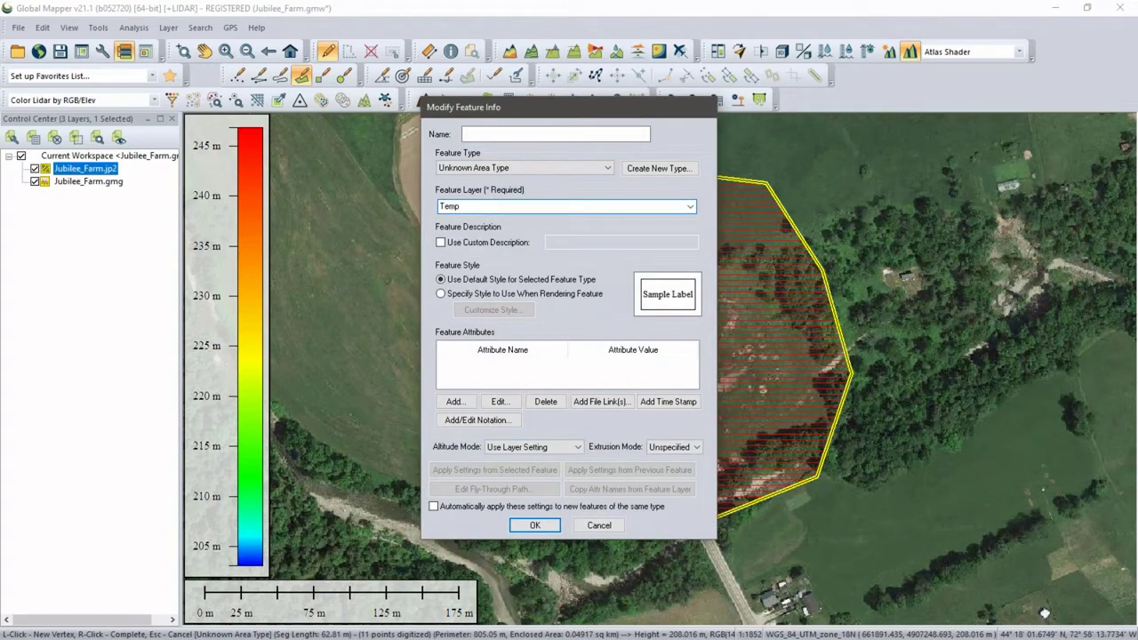
{"action": "left_click", "coordinate": [535, 526]}
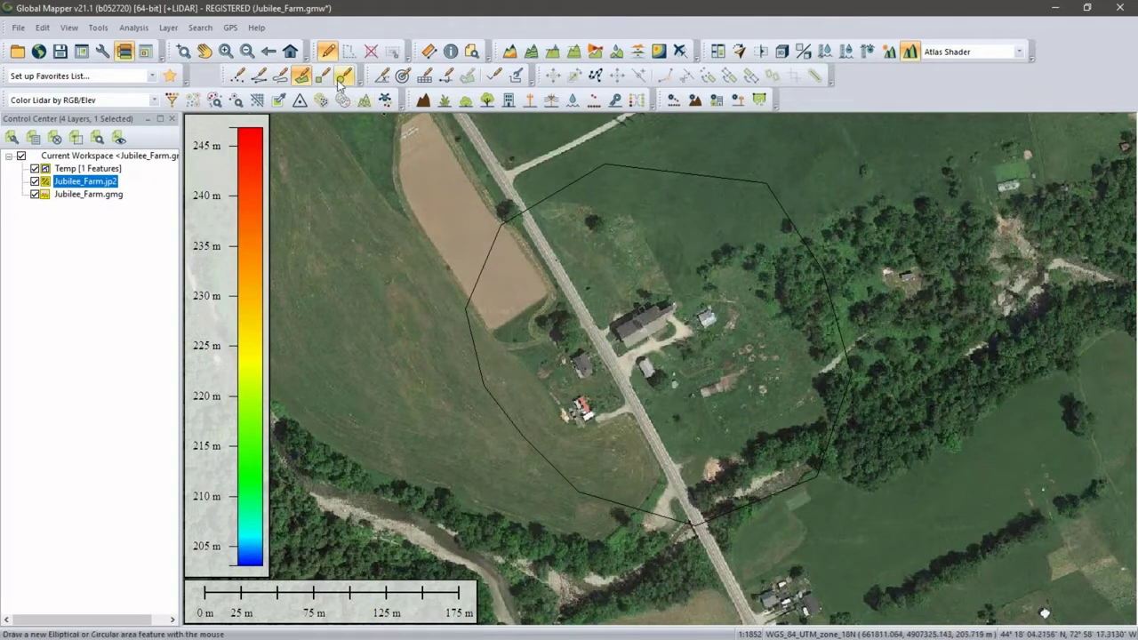
Calculate elevation and slope statistics for the drawn area, creating point features at its minimum and maximum elevations
{"action": "left_click", "coordinate": [561, 206]}
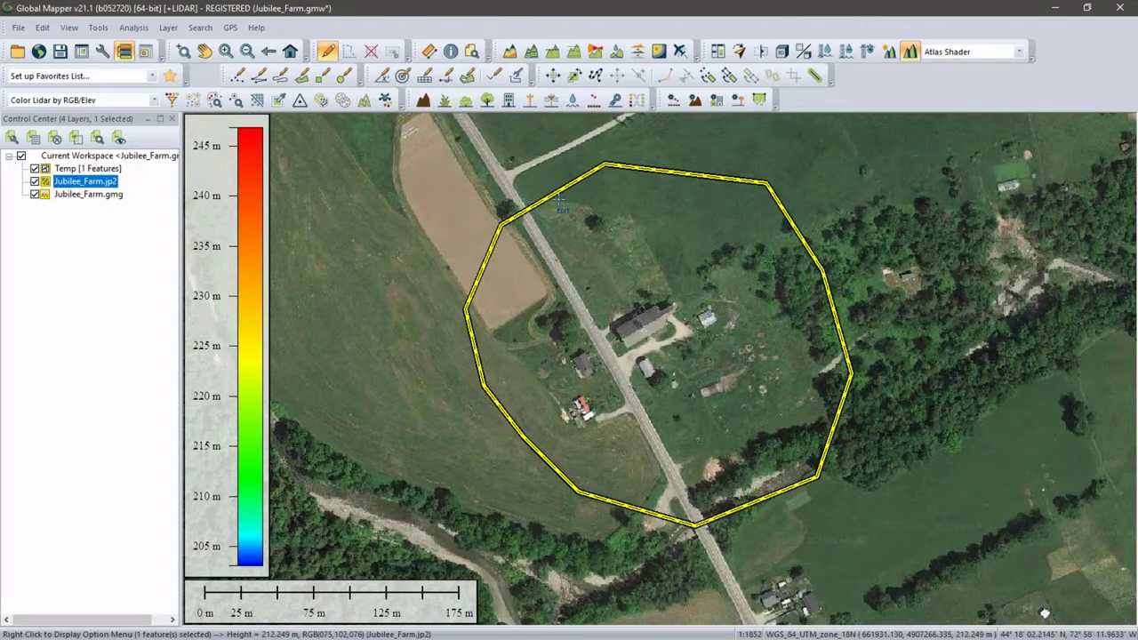
{"action": "right_click", "coordinate": [452, 172]}
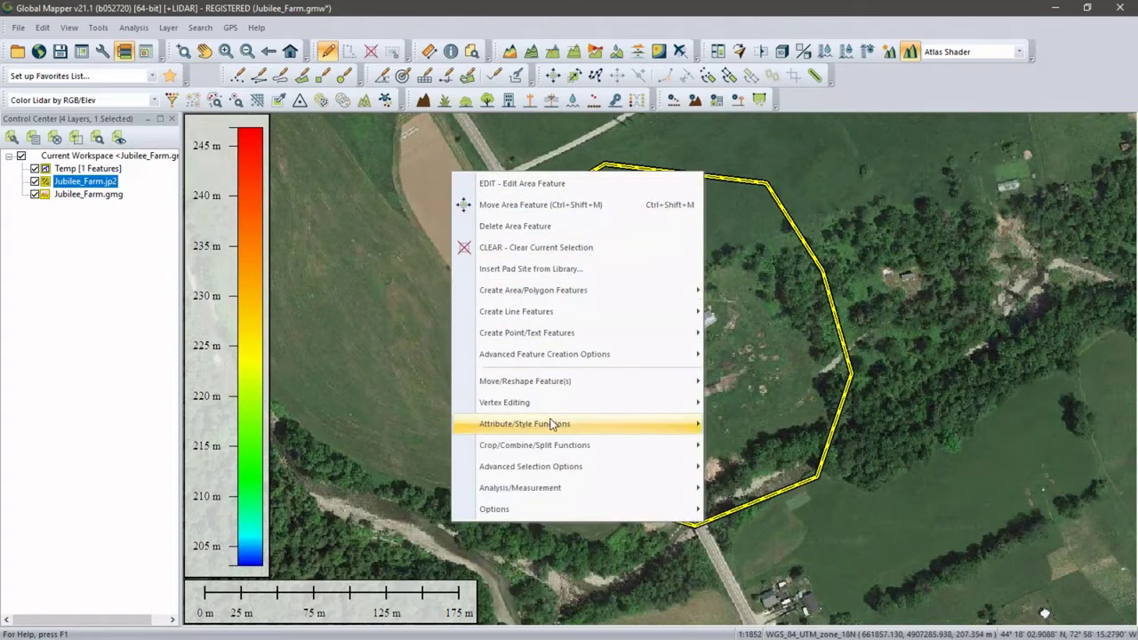
{"action": "mouse_move", "coordinate": [547, 424]}
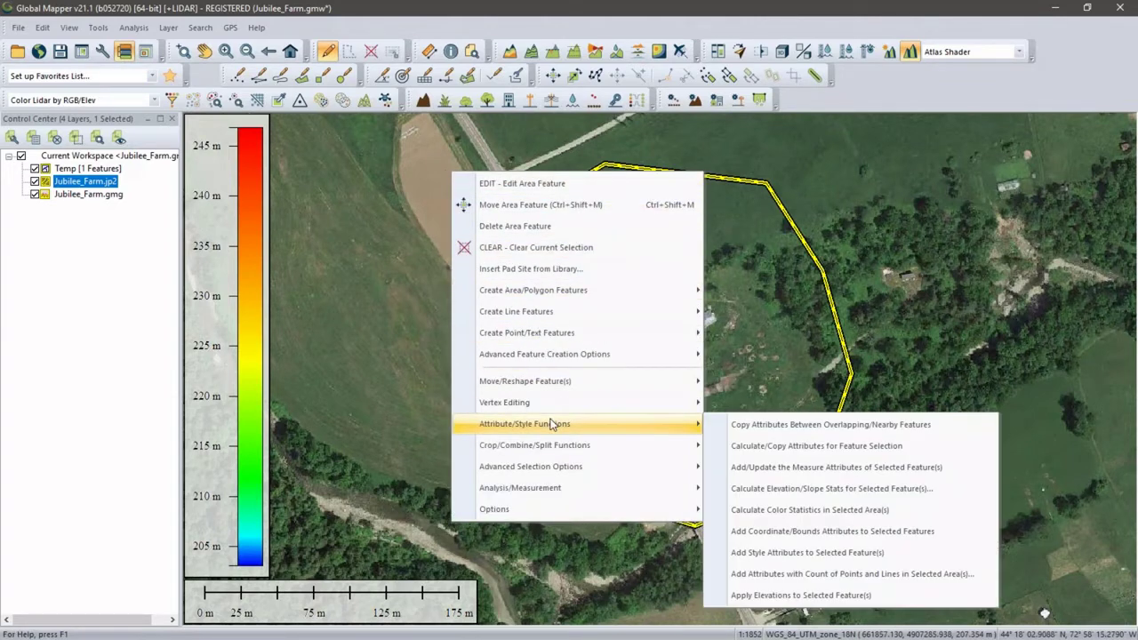
{"action": "left_click", "coordinate": [789, 490]}
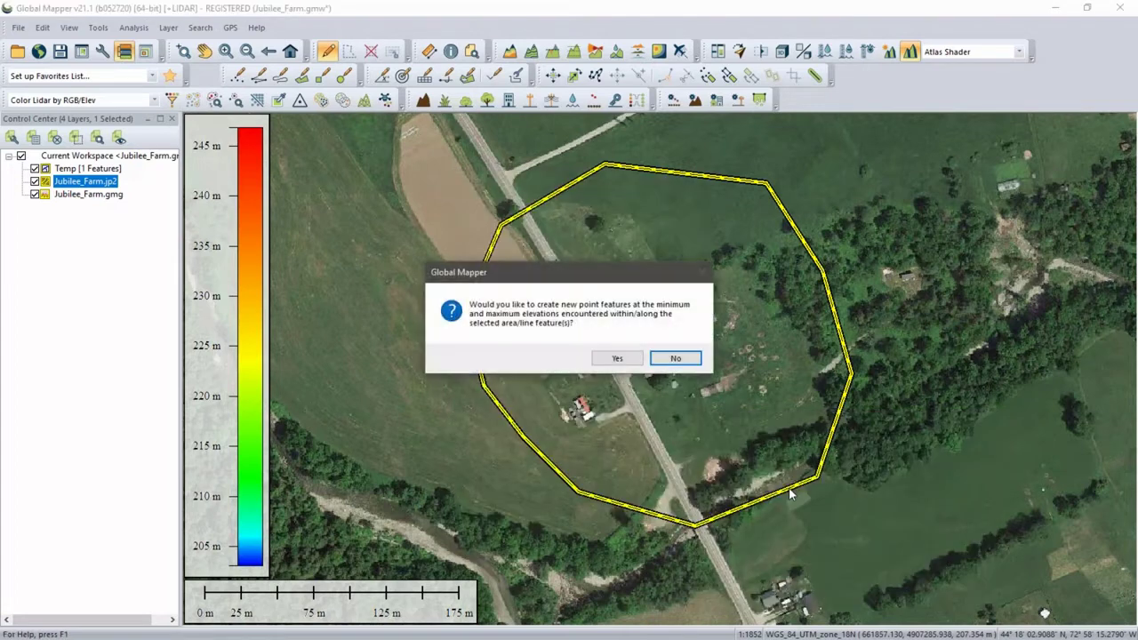
{"action": "left_click", "coordinate": [674, 359]}
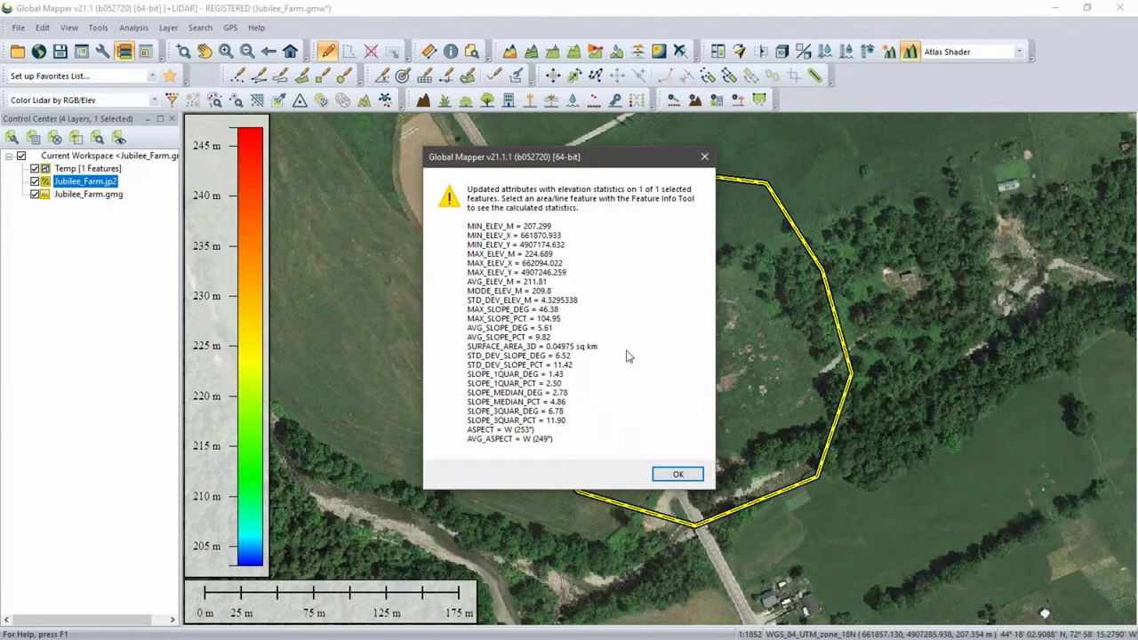
{"action": "left_click", "coordinate": [676, 479]}
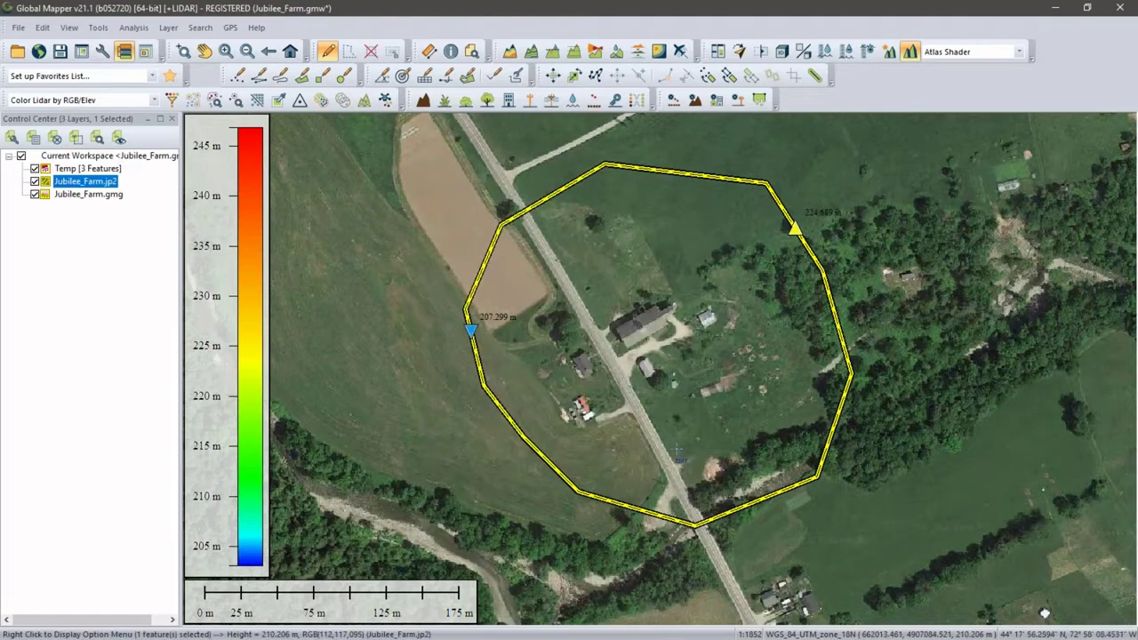
Review the drawn area's elevation and slope attributes in its feature information, and hide the Temp layer
{"action": "left_click", "coordinate": [663, 345]}
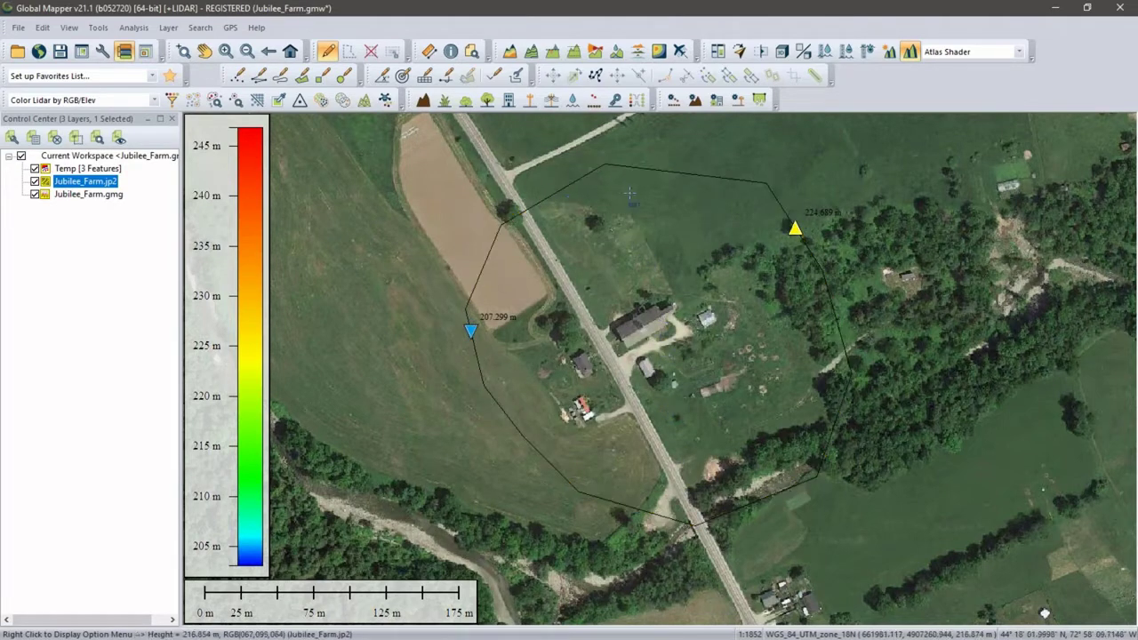
{"action": "left_click", "coordinate": [451, 50]}
{"action": "left_click", "coordinate": [544, 206]}
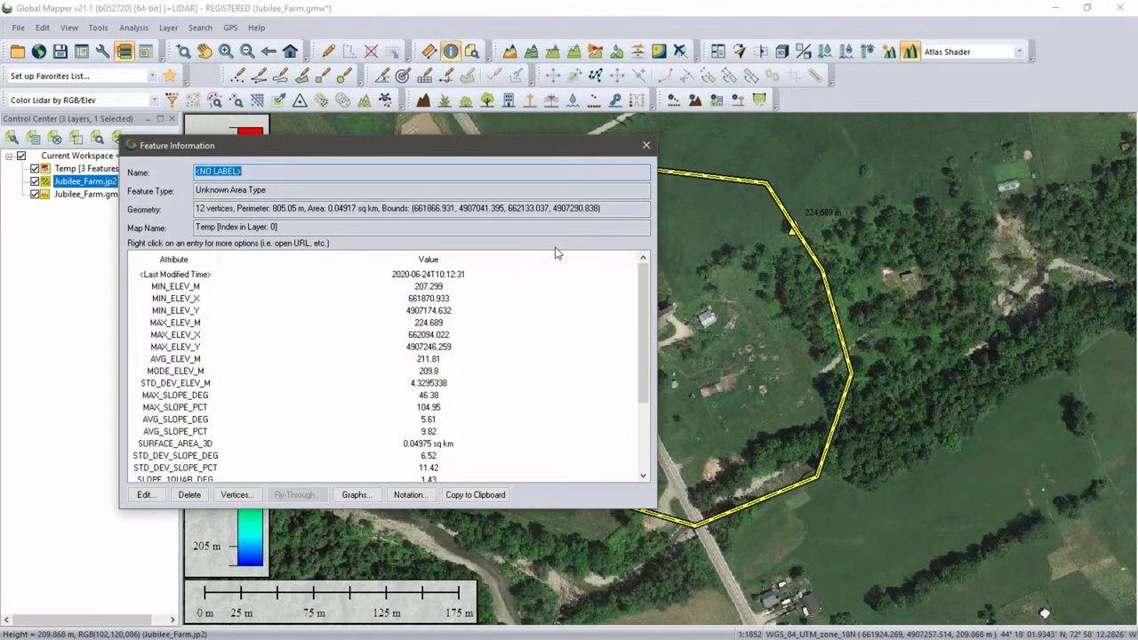
{"action": "left_click", "coordinate": [646, 145]}
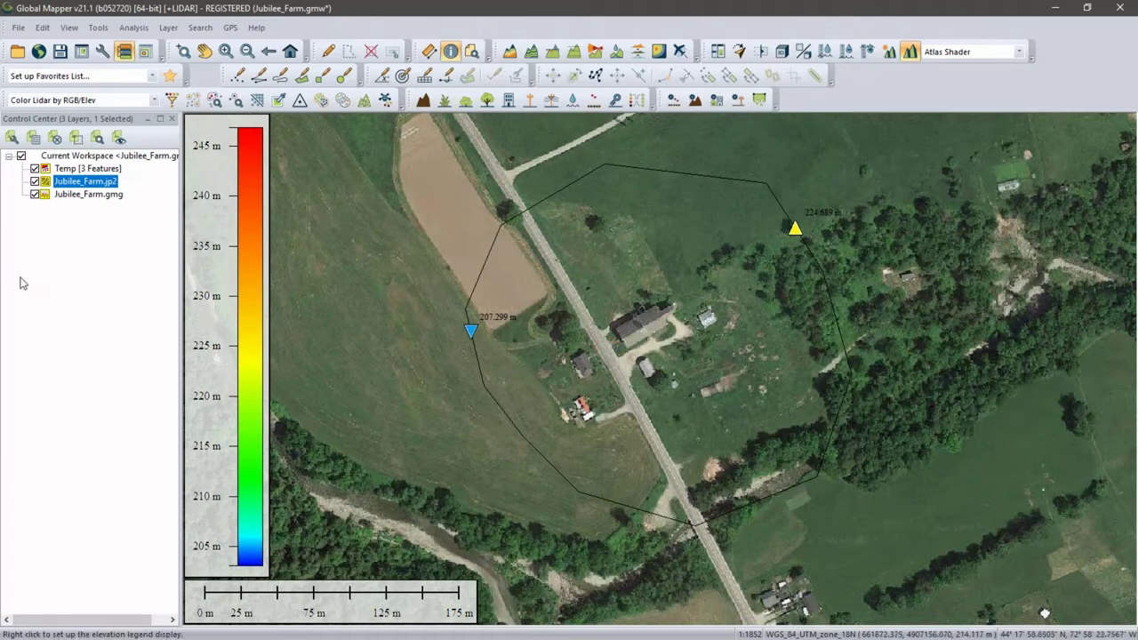
{"action": "left_click", "coordinate": [34, 168]}
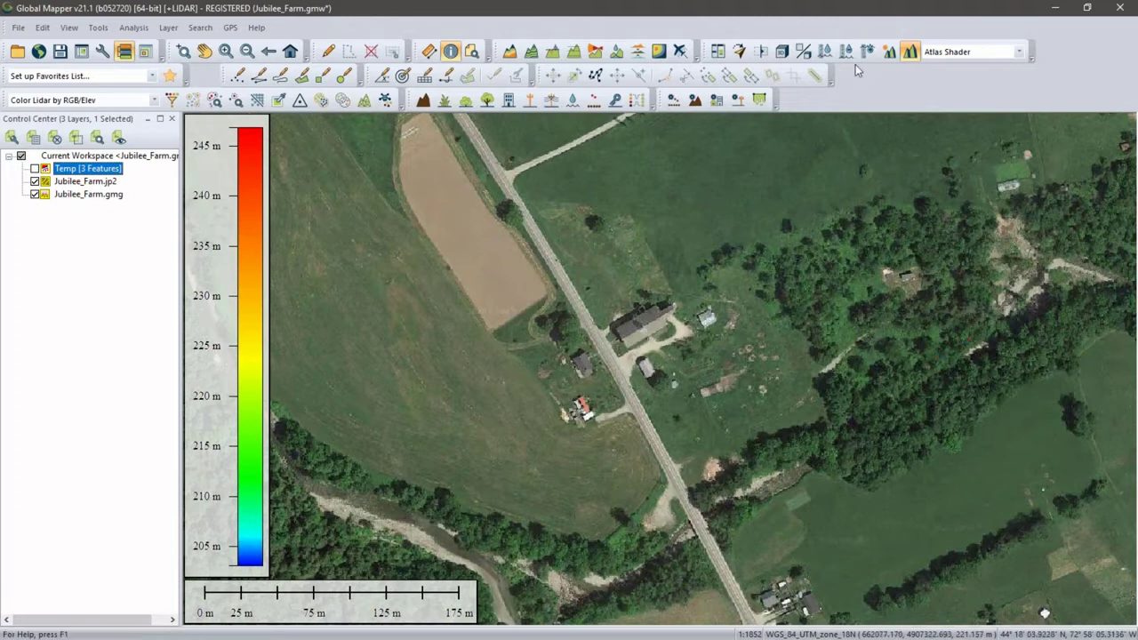
View the list of online data sources available for download
{"action": "left_click", "coordinate": [40, 52]}
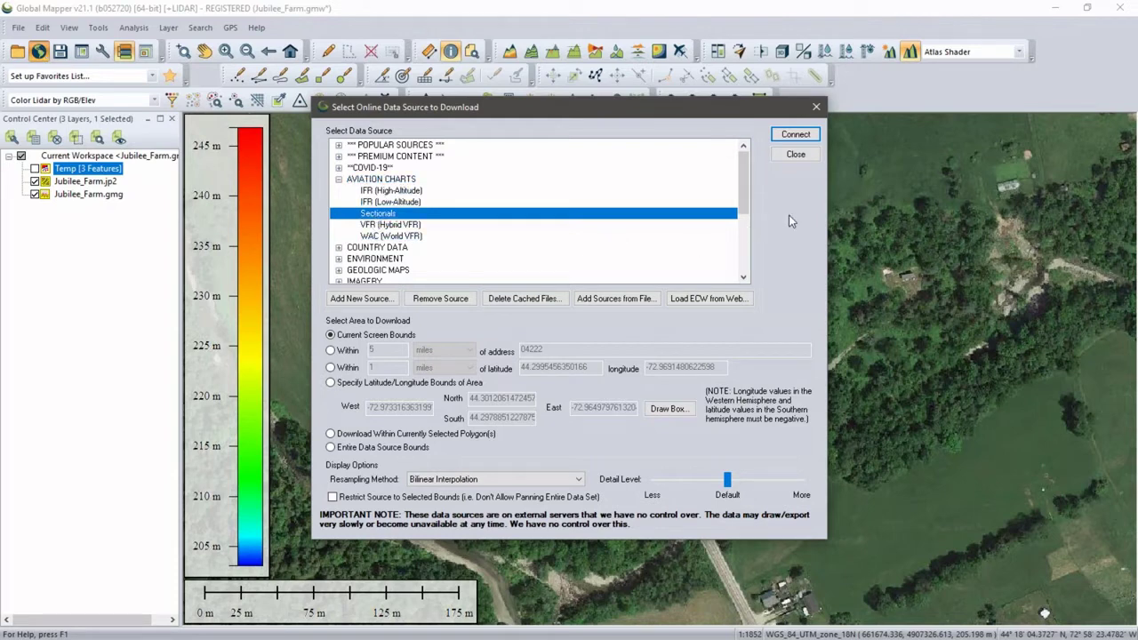
{"action": "left_click", "coordinate": [795, 157]}
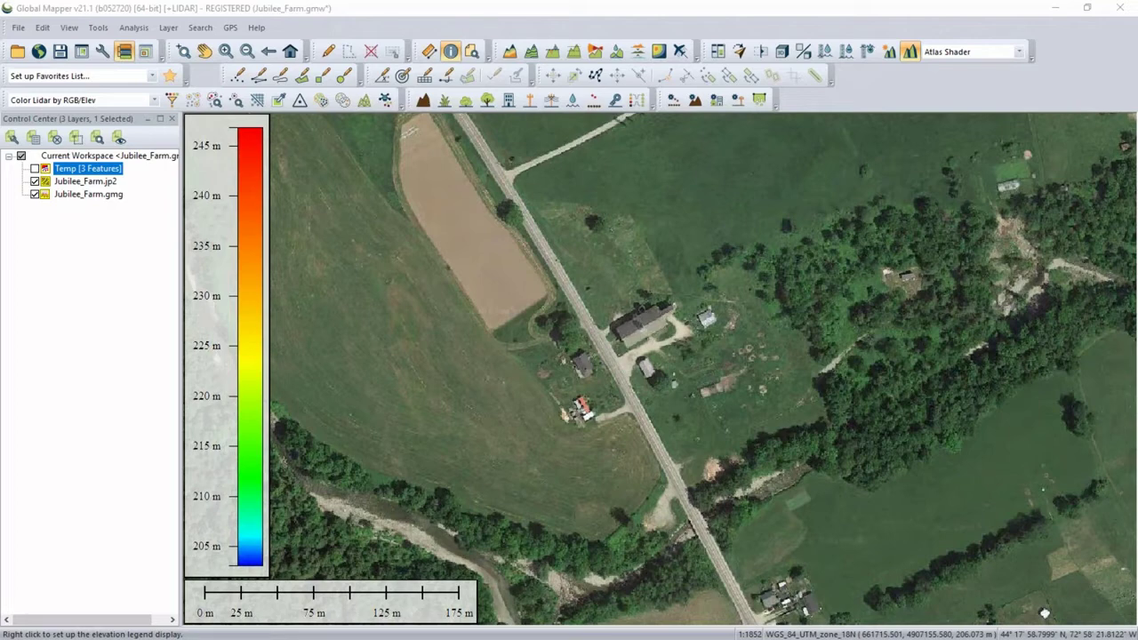
Load all drone photos from DJI_0362.JPG through DJI_0509.JPG in File Explorer's Images folder into the Global Mapper map
{"action": "left_click_drag", "start_coordinate": [0, 176], "coordinate": [682, 218]}
{"action": "left_click", "coordinate": [562, 280]}
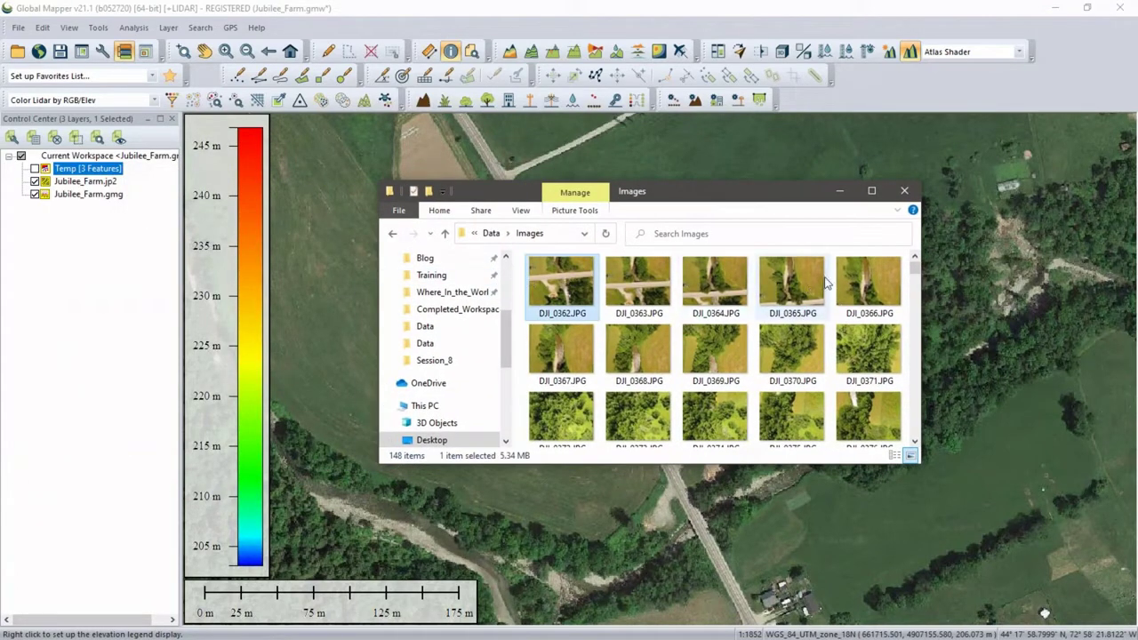
{"action": "scroll", "coordinate": [907, 338], "scroll_direction": "down", "scroll_amount": 5}
{"action": "scroll", "coordinate": [909, 345], "scroll_direction": "down", "scroll_amount": 15}
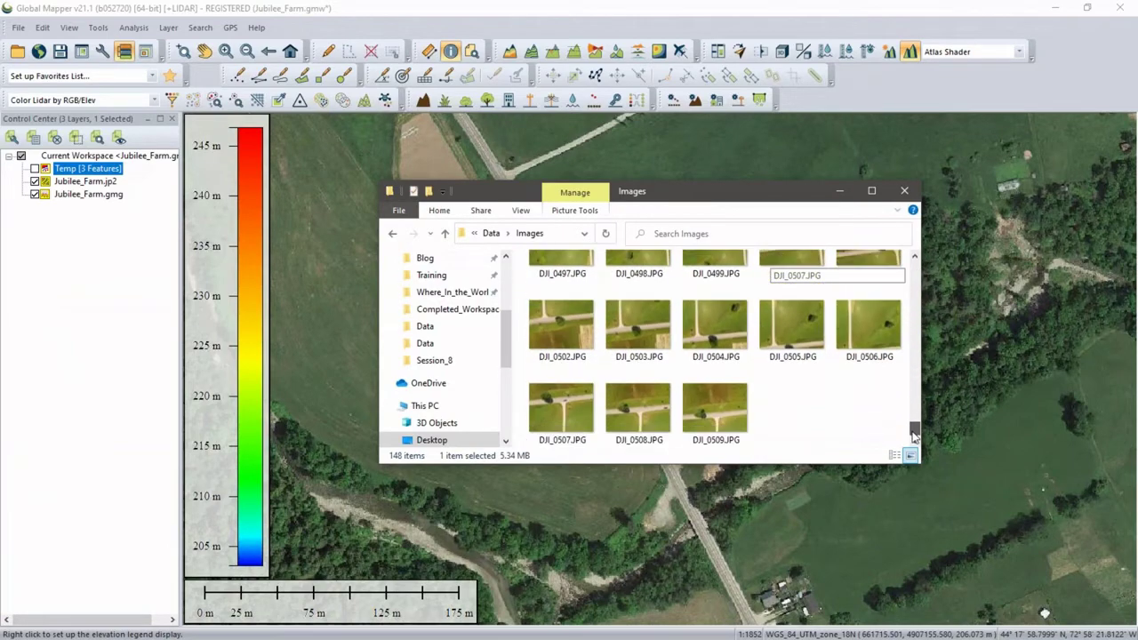
{"action": "left_click", "coordinate": [725, 407], "text": "shift"}
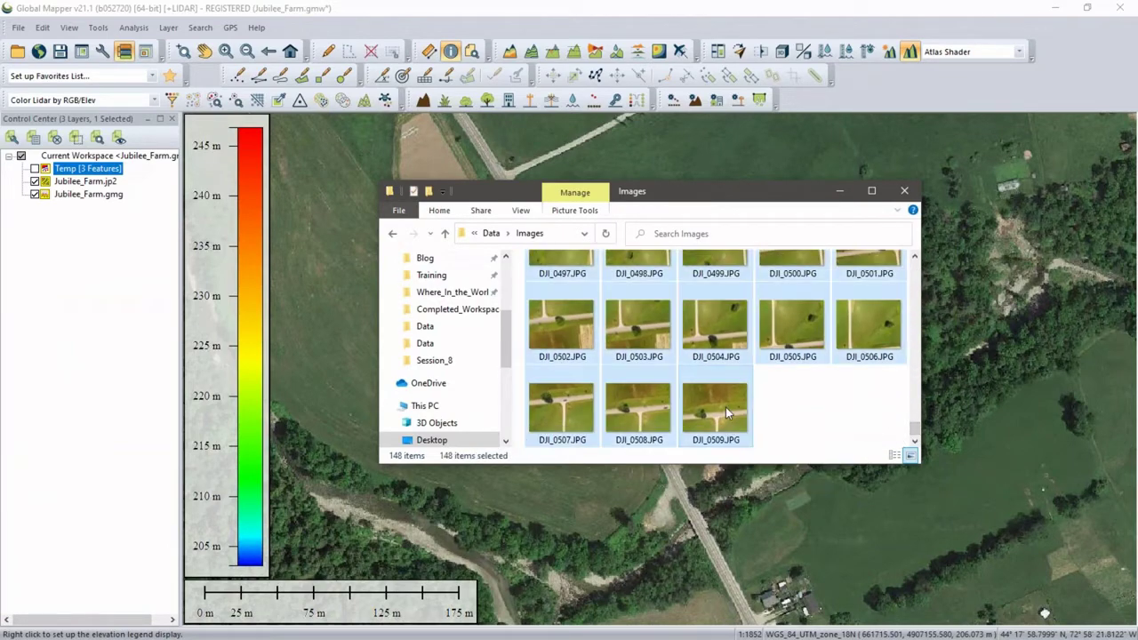
{"action": "left_click_drag", "start_coordinate": [726, 407], "coordinate": [800, 507]}
{"action": "left_click_drag", "start_coordinate": [734, 197], "coordinate": [348, 257]}
{"action": "left_click", "coordinate": [454, 250]}
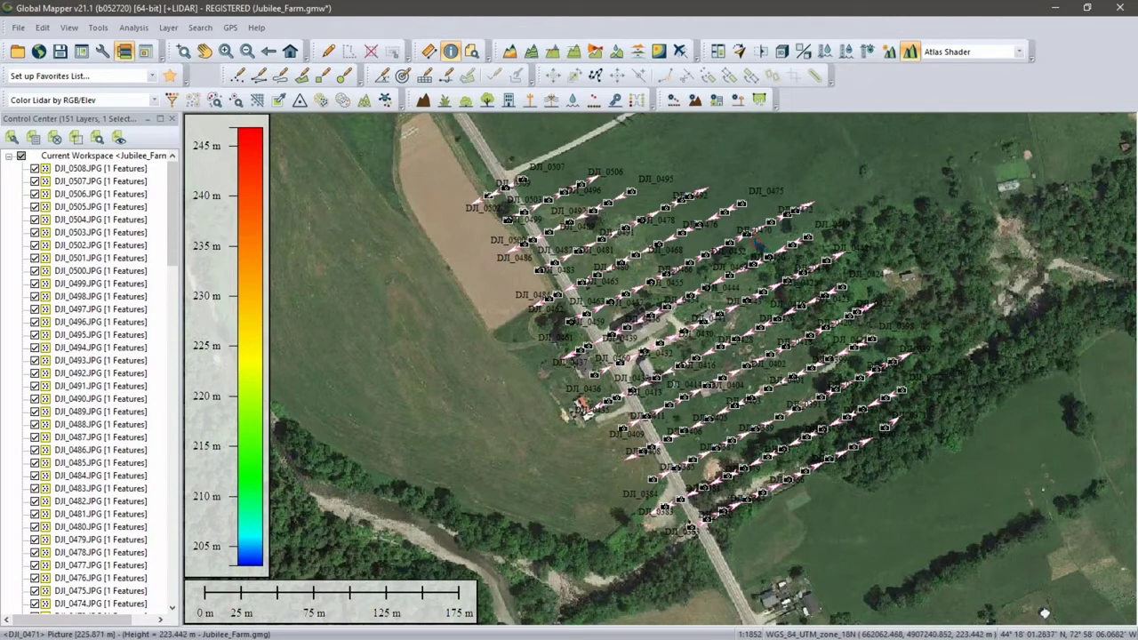
View the geotagged photos DJI_0471, DJI_0420, DJI_0402 and DJI_0430 from their map points, and close the image viewer
{"action": "left_click", "coordinate": [747, 234]}
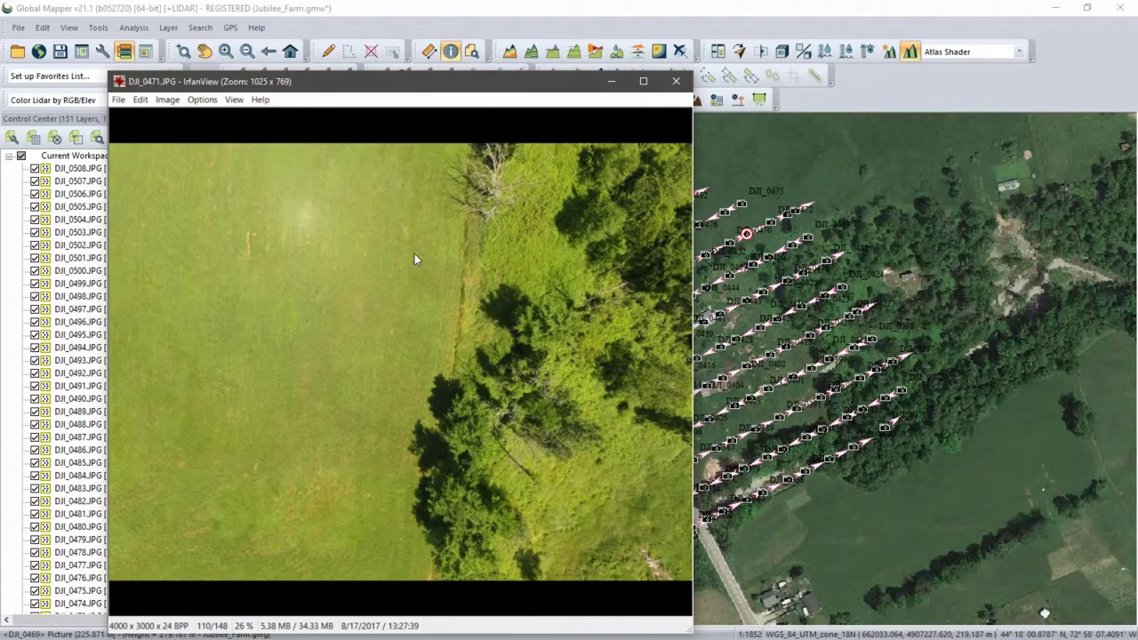
{"action": "left_click", "coordinate": [810, 336]}
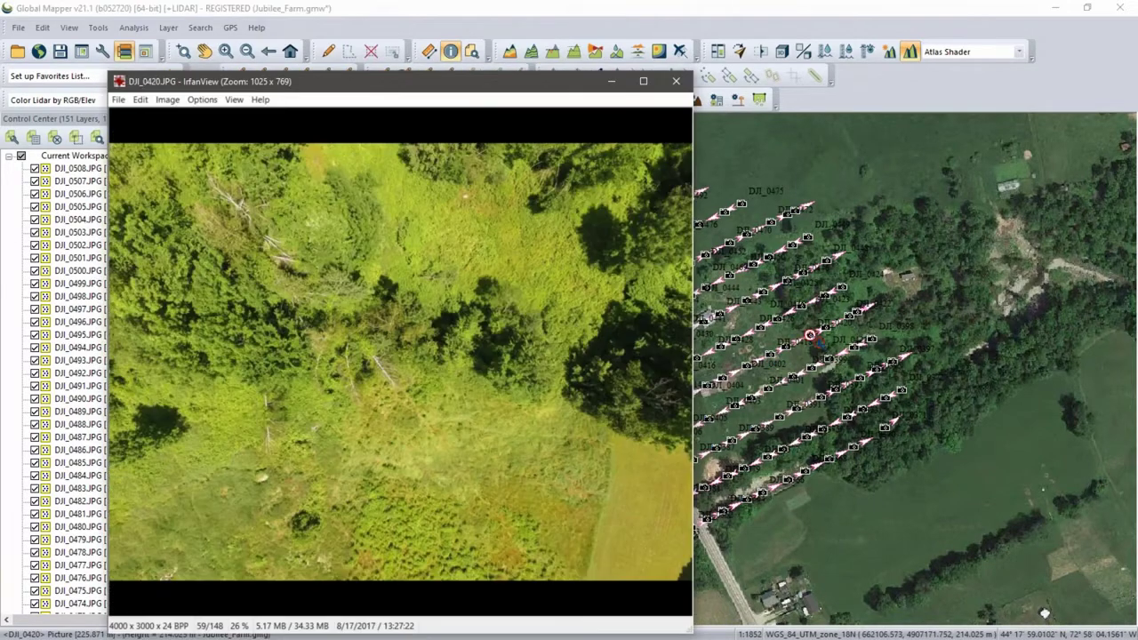
{"action": "left_click", "coordinate": [792, 376]}
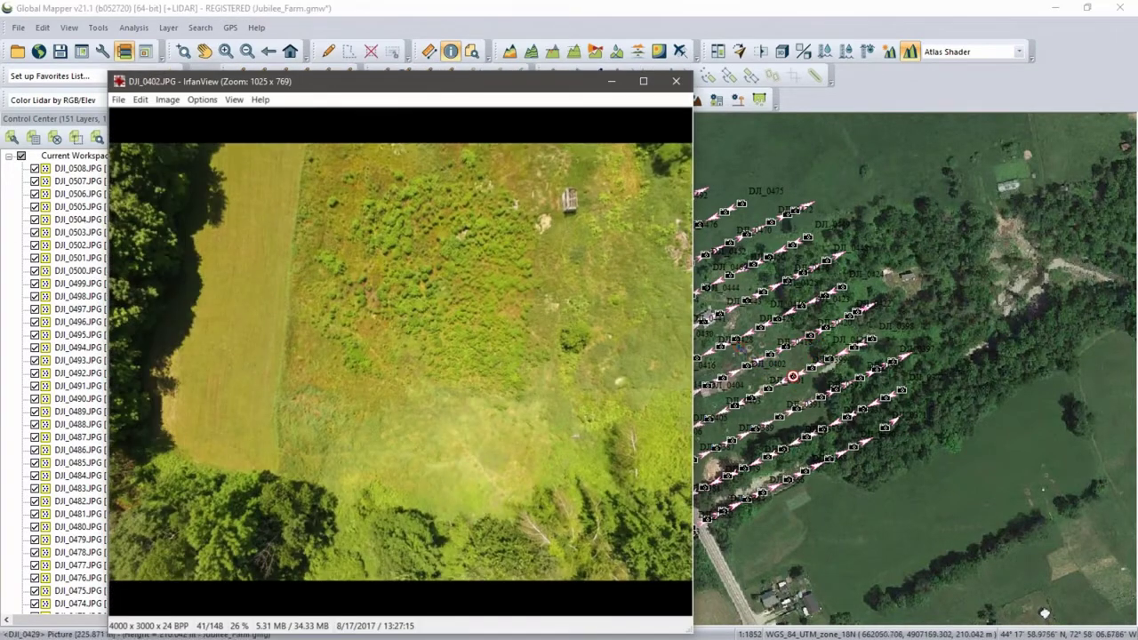
{"action": "left_click", "coordinate": [720, 347]}
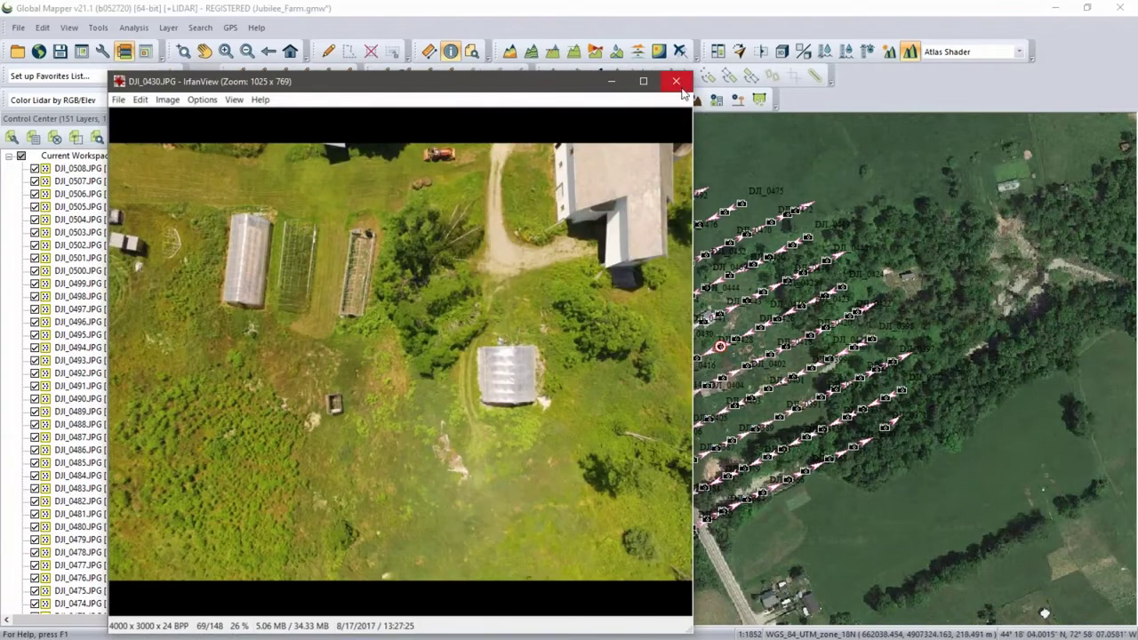
{"action": "left_click", "coordinate": [678, 85]}
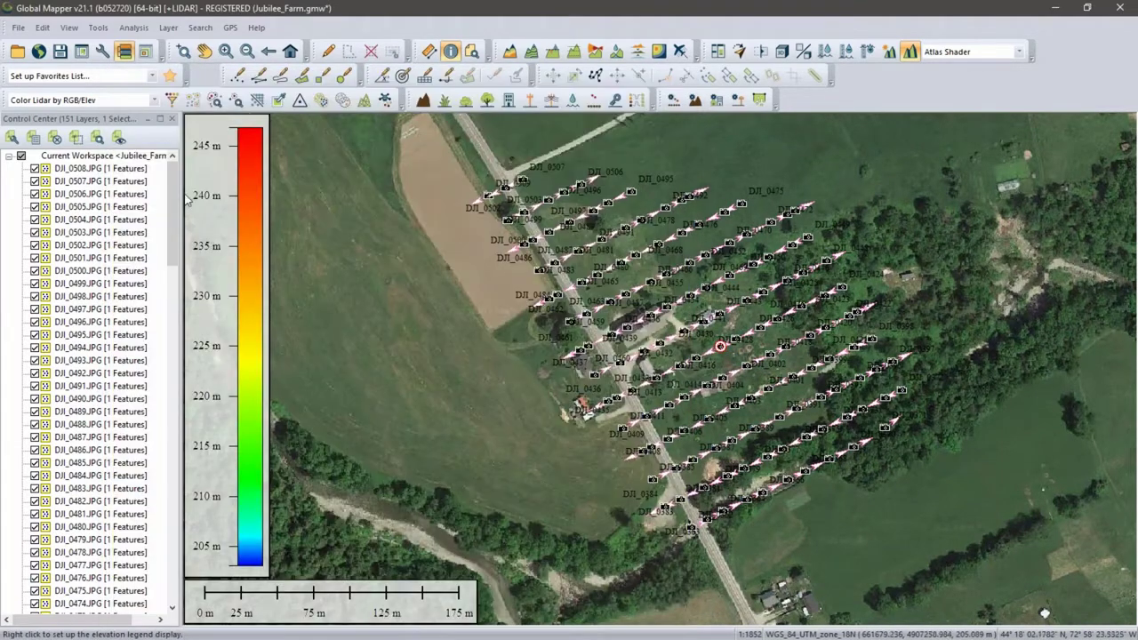
Group all the DJI drone photo layers, from DJI_0508.JPG through DJI_0509.JPG in the layer list, under the name Images
{"action": "left_click", "coordinate": [98, 169]}
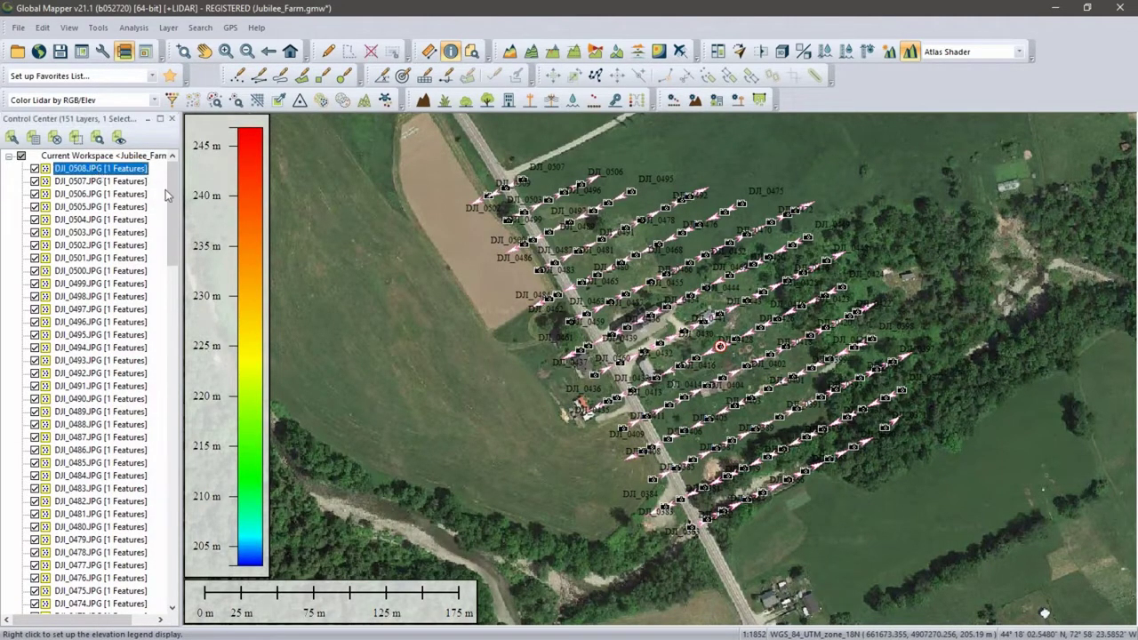
{"action": "left_click_drag", "start_coordinate": [165, 196], "coordinate": [168, 532]}
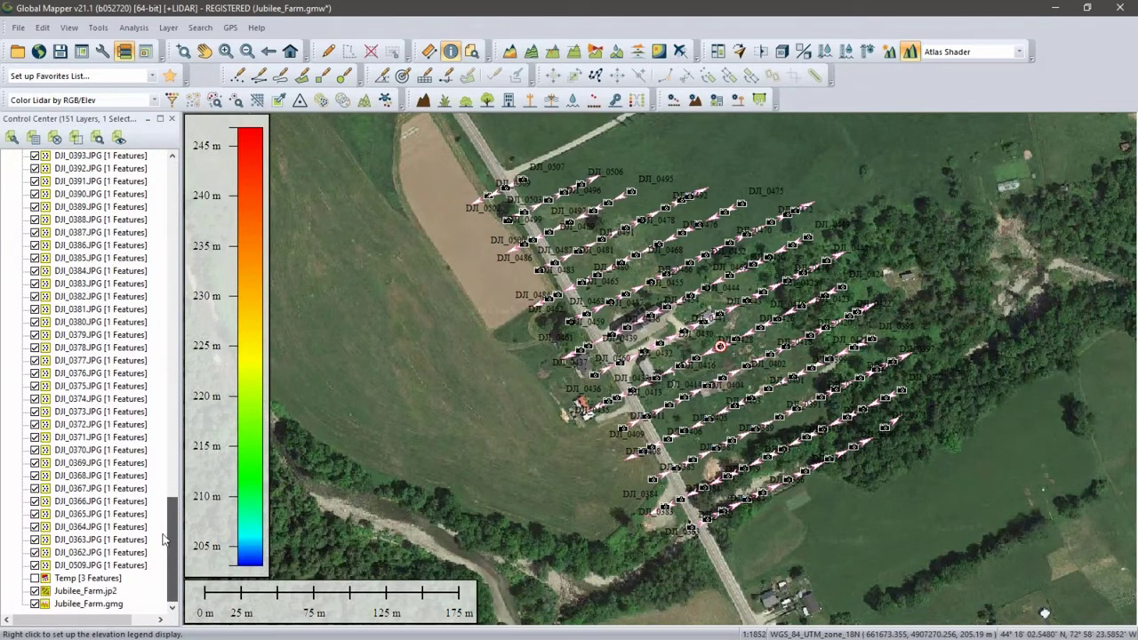
{"action": "left_click", "coordinate": [86, 566], "text": "shift"}
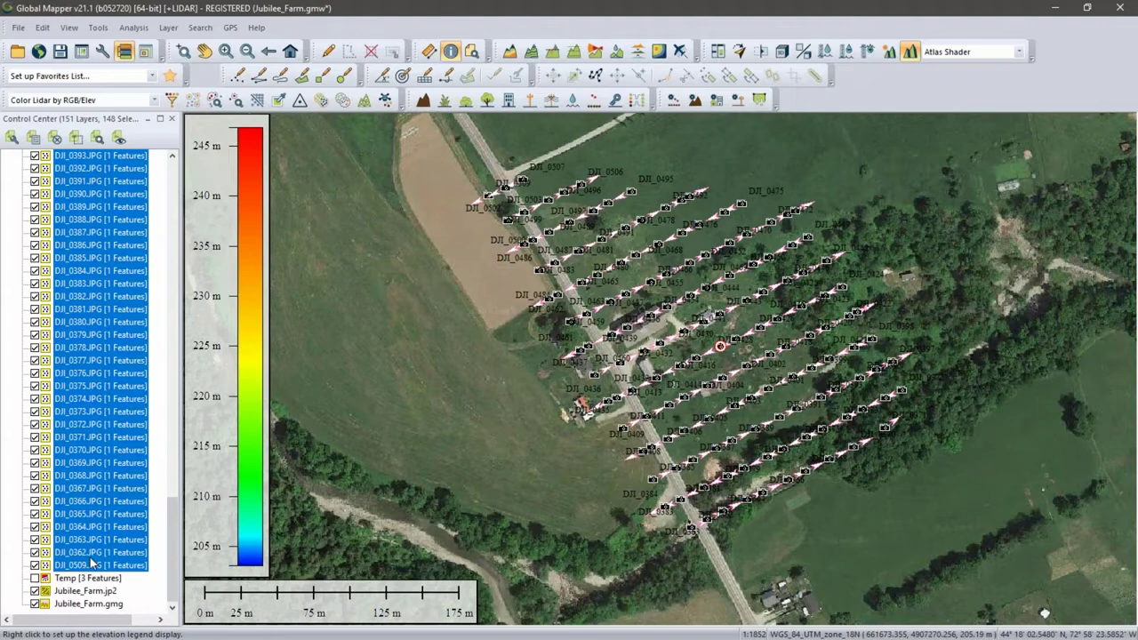
{"action": "right_click", "coordinate": [92, 561]}
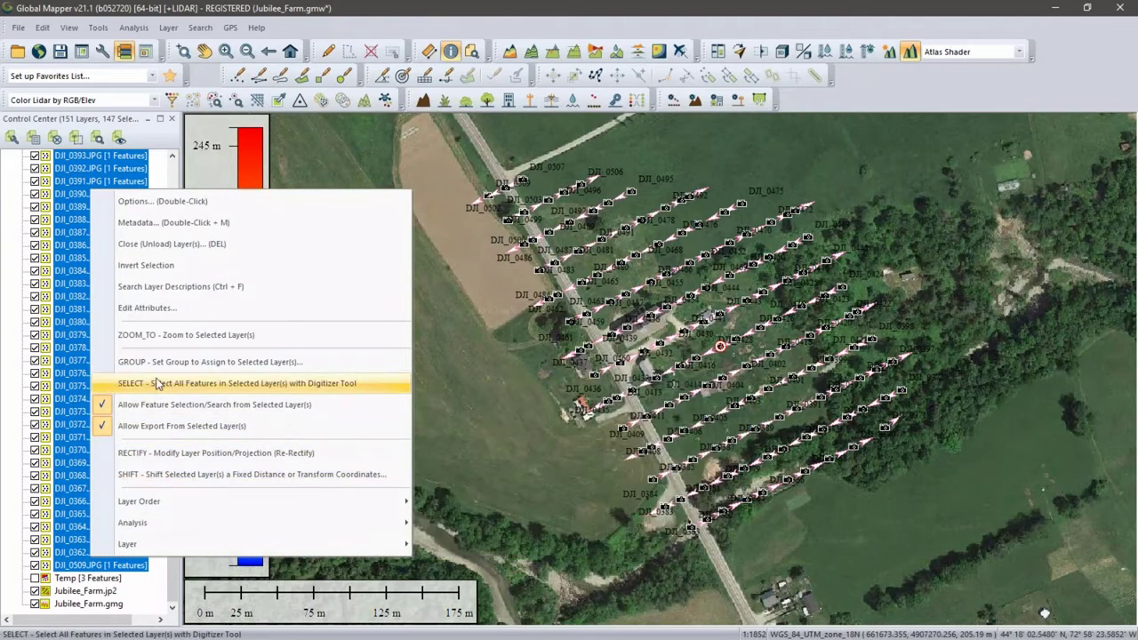
{"action": "left_click", "coordinate": [158, 363]}
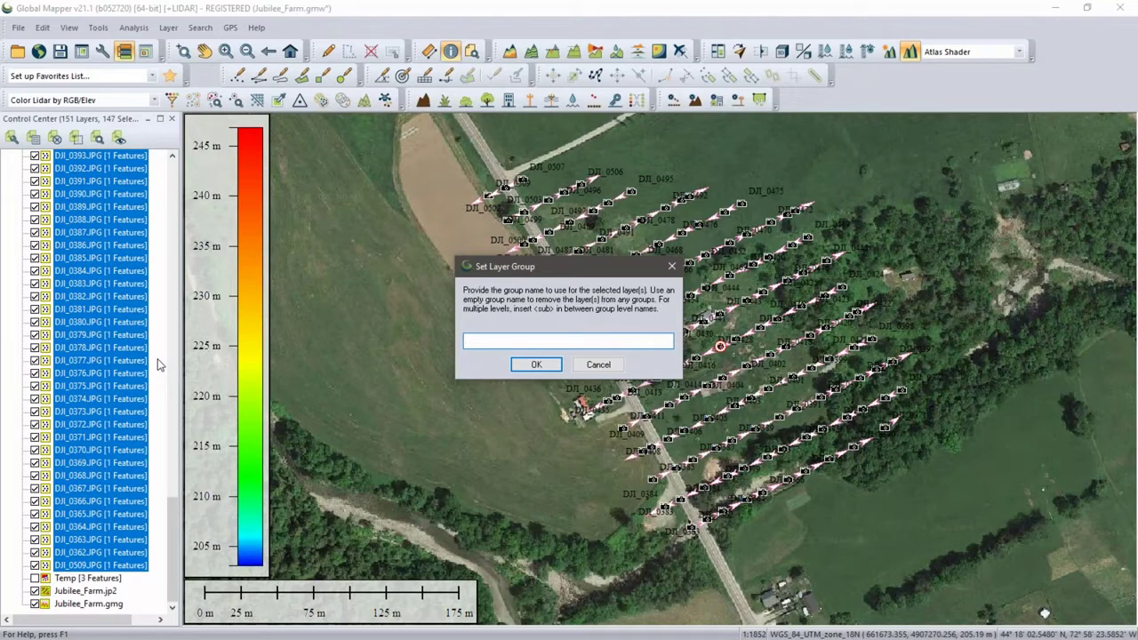
{"action": "type", "text": "Images"}
{"action": "left_click", "coordinate": [536, 365]}
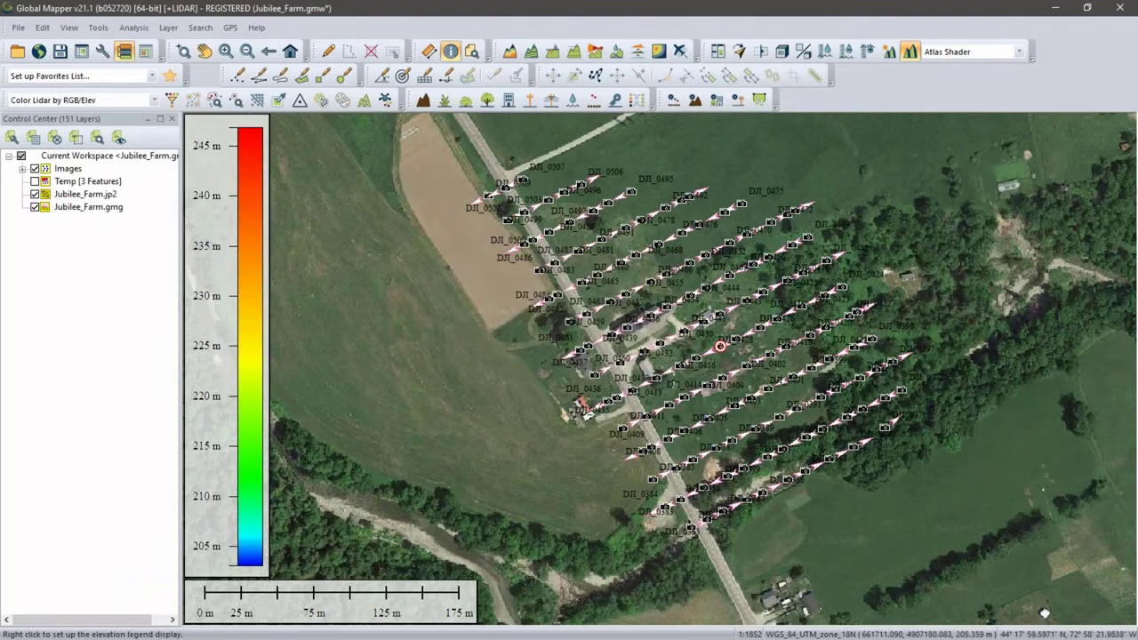
Review the camera and flight attributes of photo point DJI_0486 in its feature information
{"action": "left_click", "coordinate": [35, 181]}
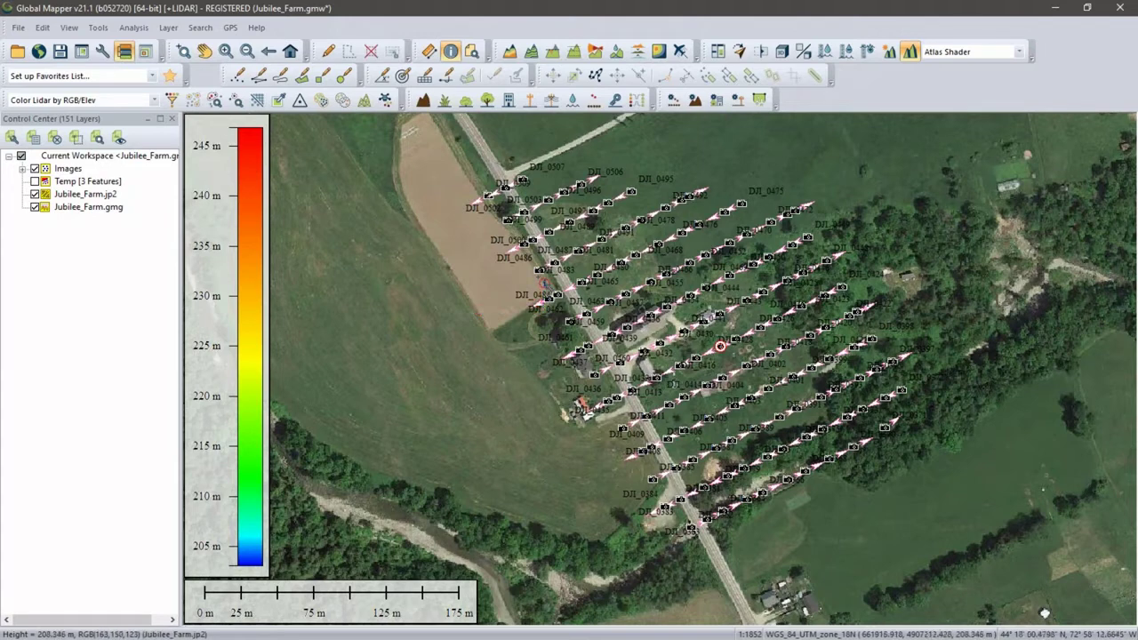
{"action": "left_click", "coordinate": [546, 284]}
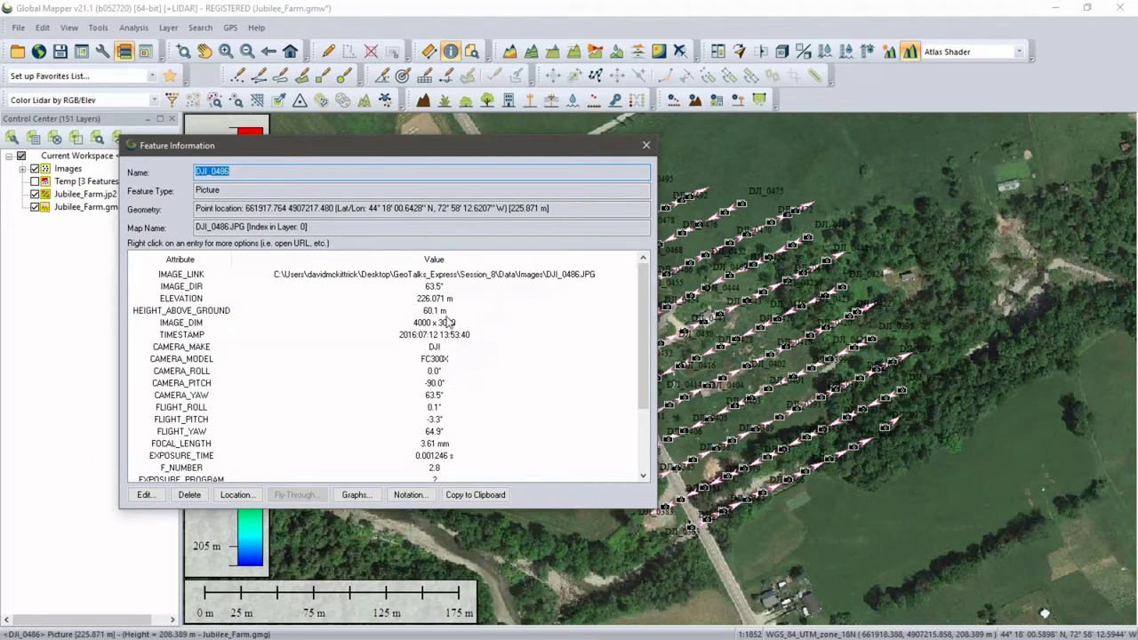
{"action": "scroll", "coordinate": [450, 317], "scroll_direction": "down", "scroll_amount": 1}
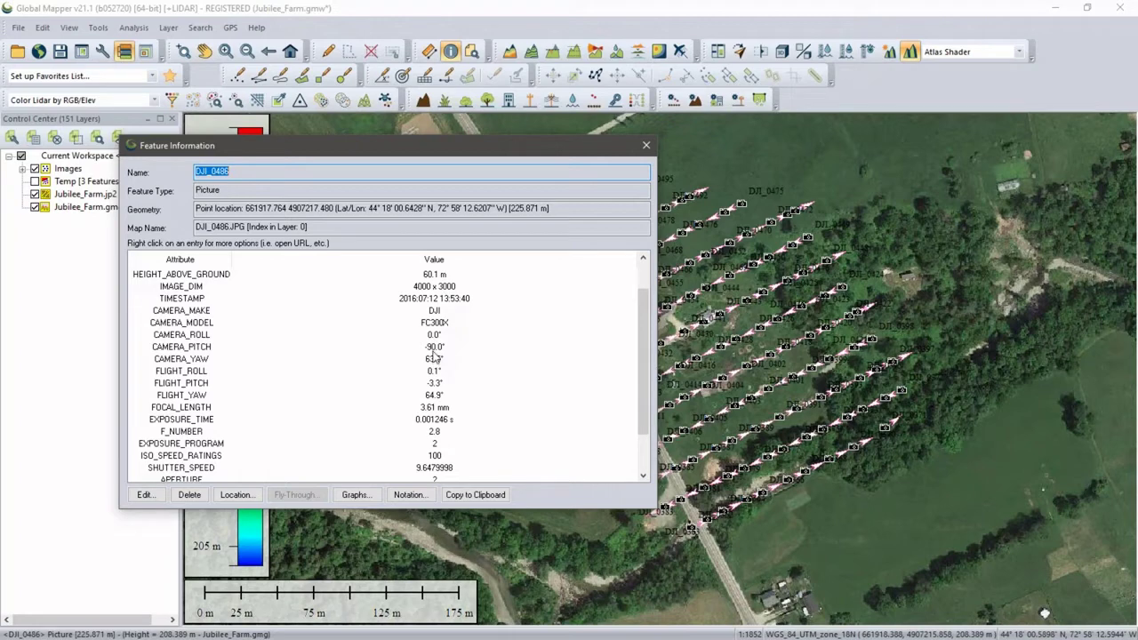
{"action": "scroll", "coordinate": [438, 384], "scroll_direction": "down", "scroll_amount": 1}
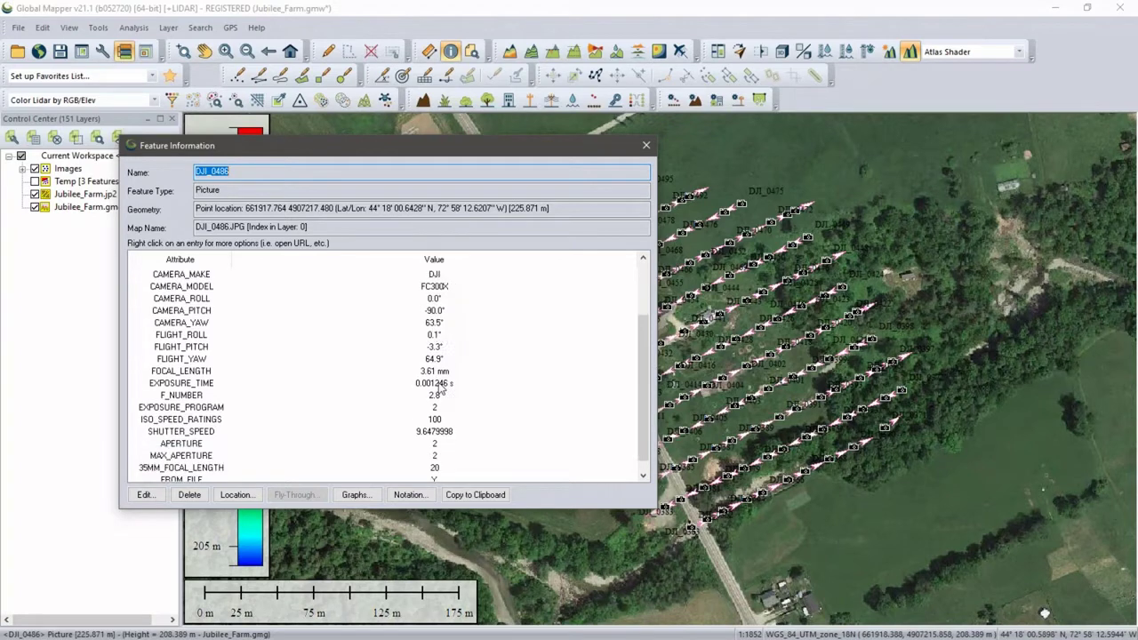
{"action": "scroll", "coordinate": [437, 391], "scroll_direction": "up", "scroll_amount": 2}
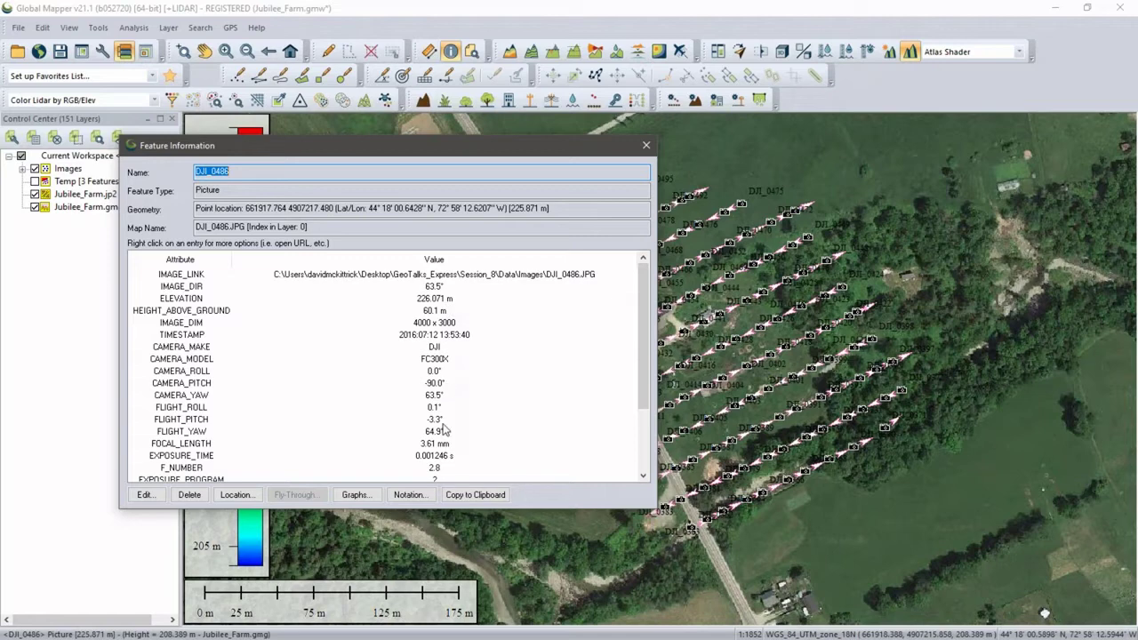
{"action": "left_click", "coordinate": [646, 145]}
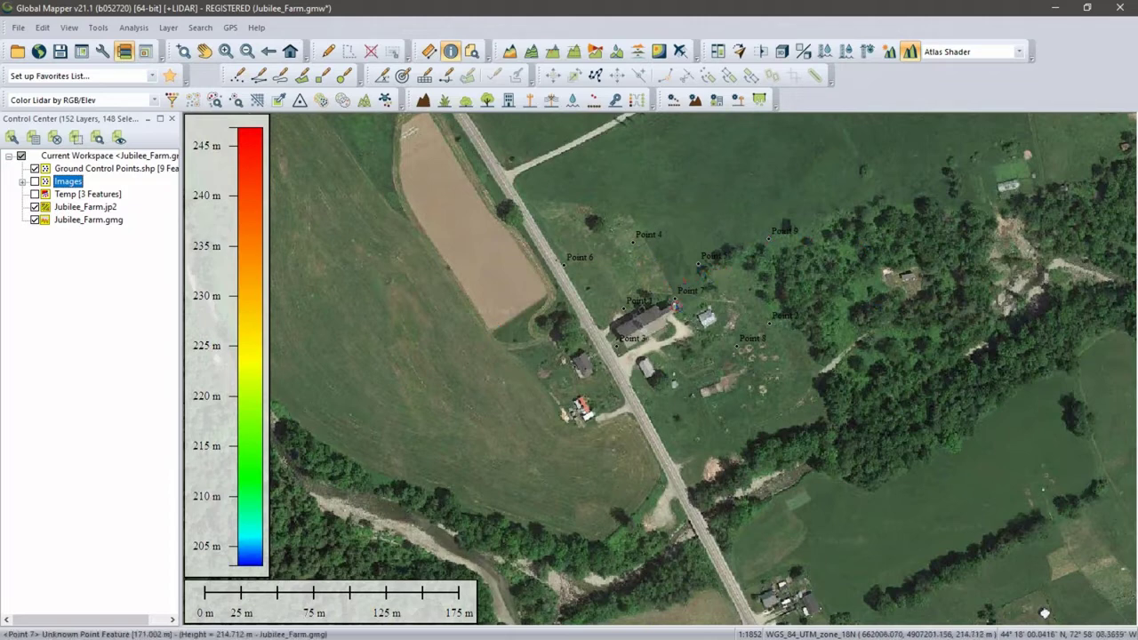
Inspect the feature information of ground control point Point 3 beside the barn
{"action": "scroll", "coordinate": [630, 356], "scroll_direction": "up", "scroll_amount": 2}
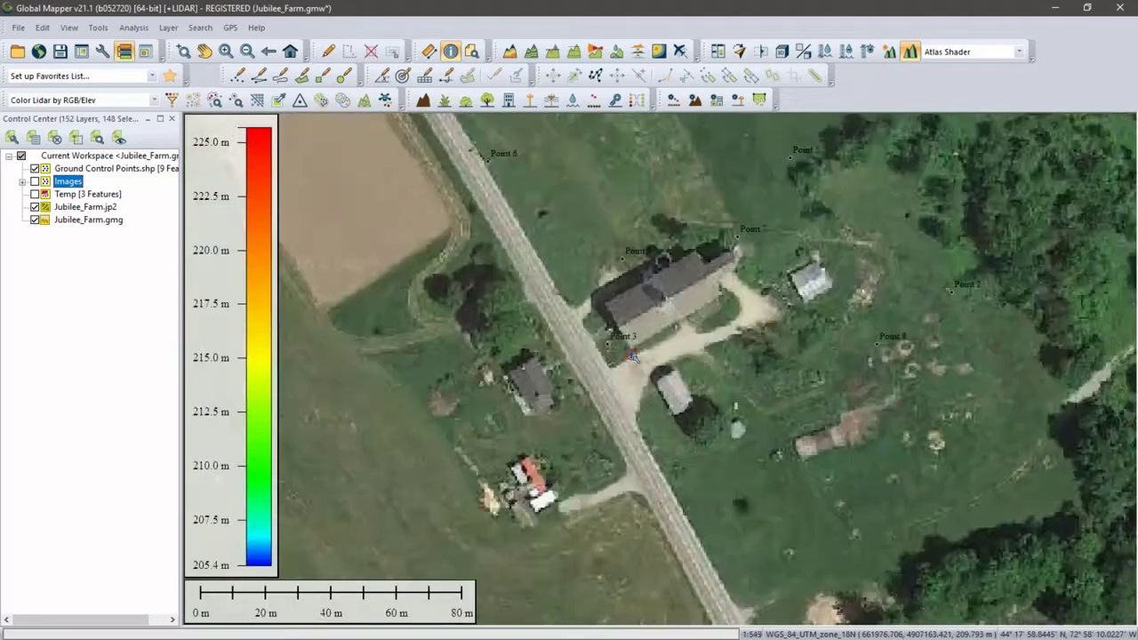
{"action": "scroll", "coordinate": [632, 356], "scroll_direction": "up", "scroll_amount": 1}
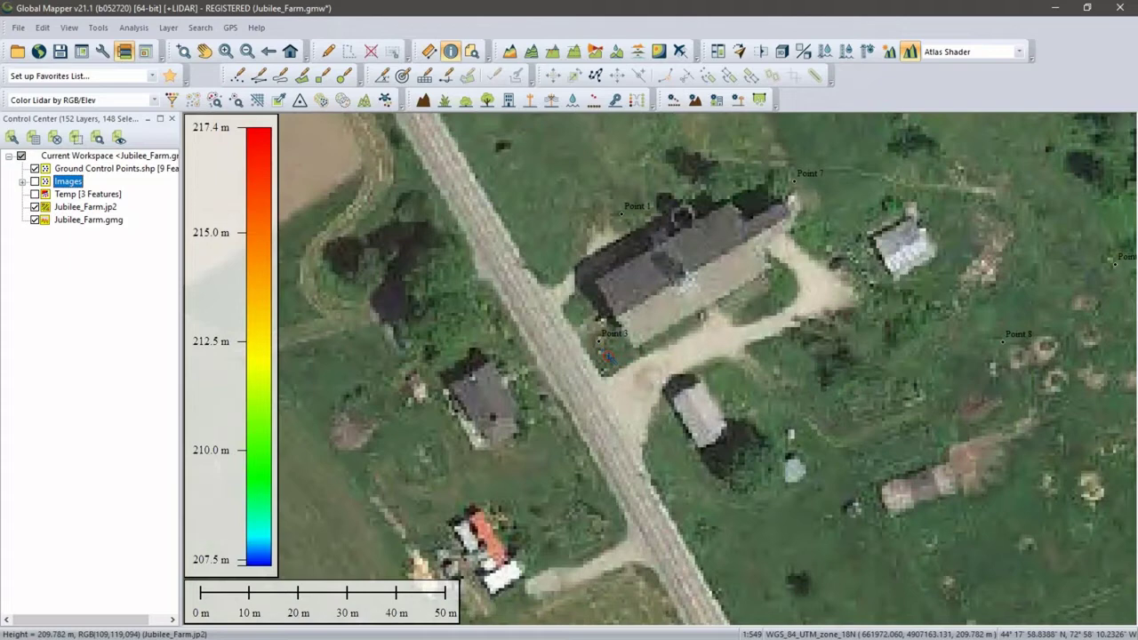
{"action": "left_click", "coordinate": [601, 347]}
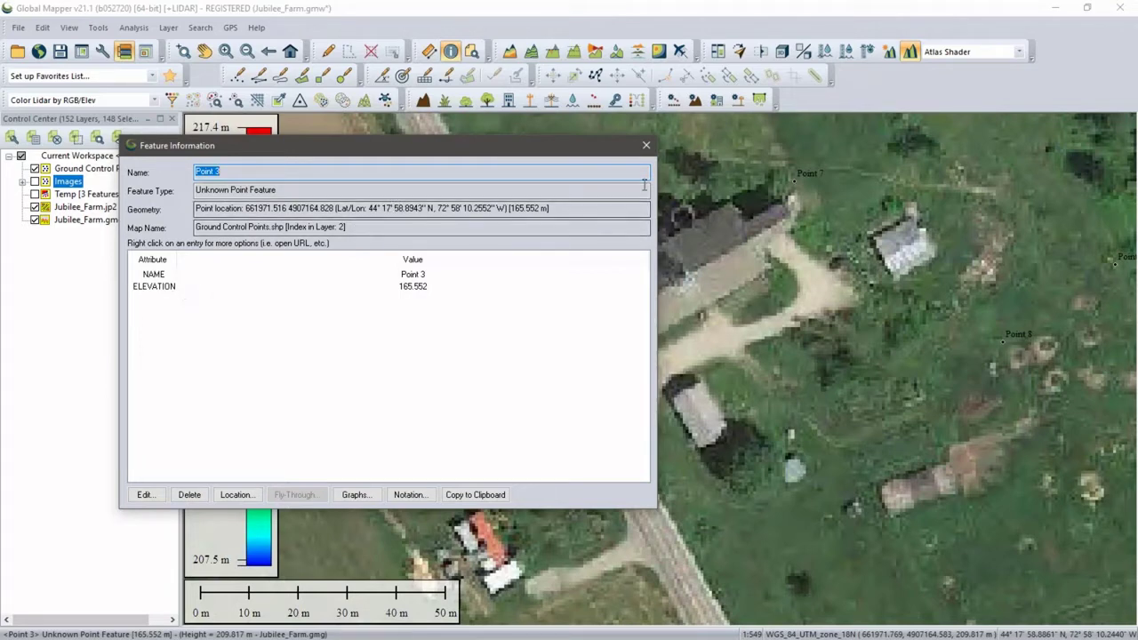
{"action": "left_click", "coordinate": [646, 148]}
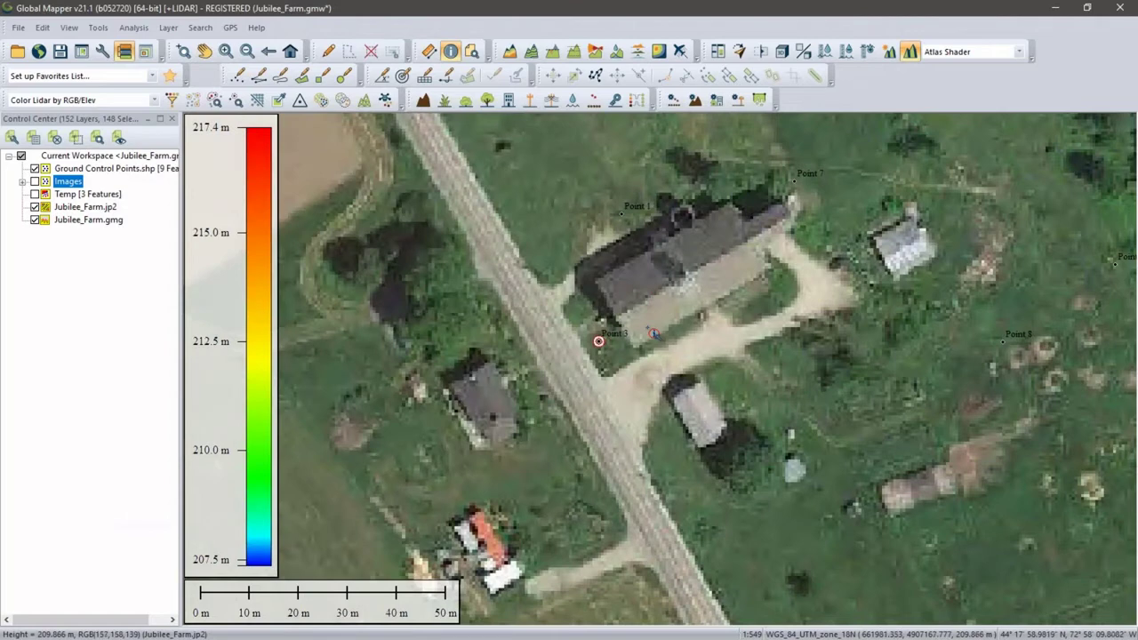
{"action": "scroll", "coordinate": [653, 333], "scroll_direction": "down", "scroll_amount": 1}
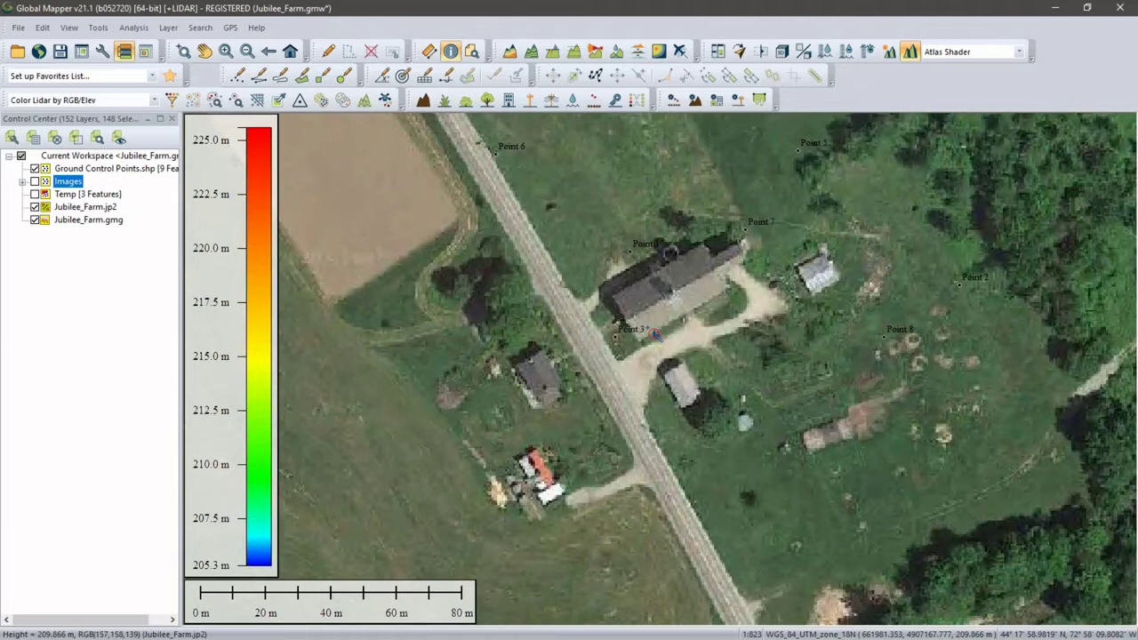
{"action": "key", "text": "alt"}
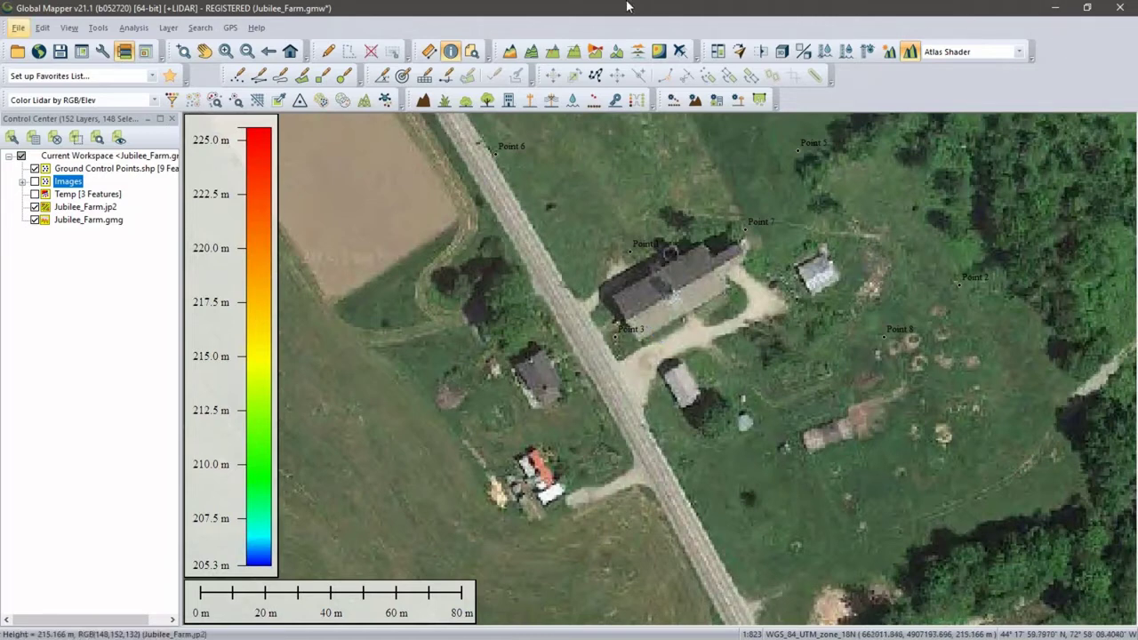
{"action": "key", "text": "alt"}
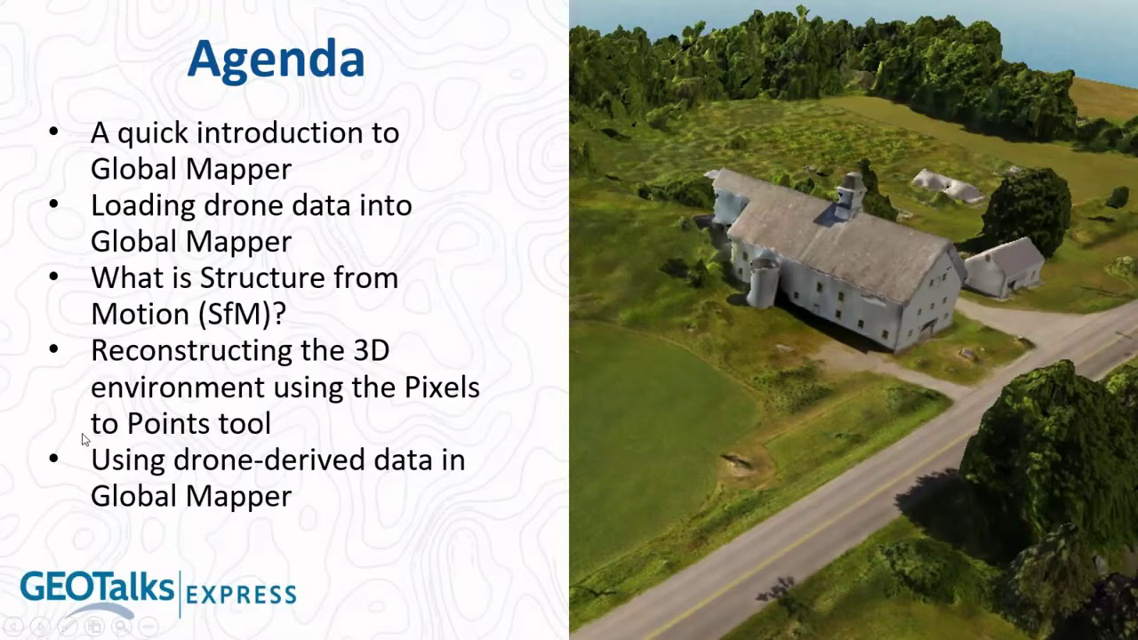
{"action": "key", "text": "Right"}
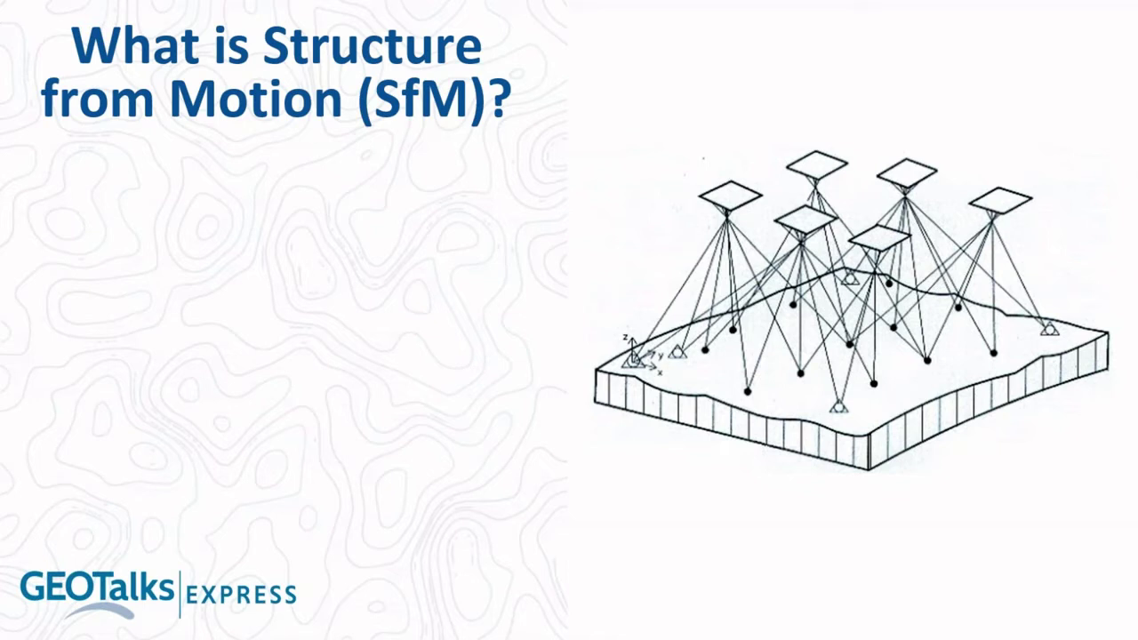
{"action": "key", "text": "Right"}
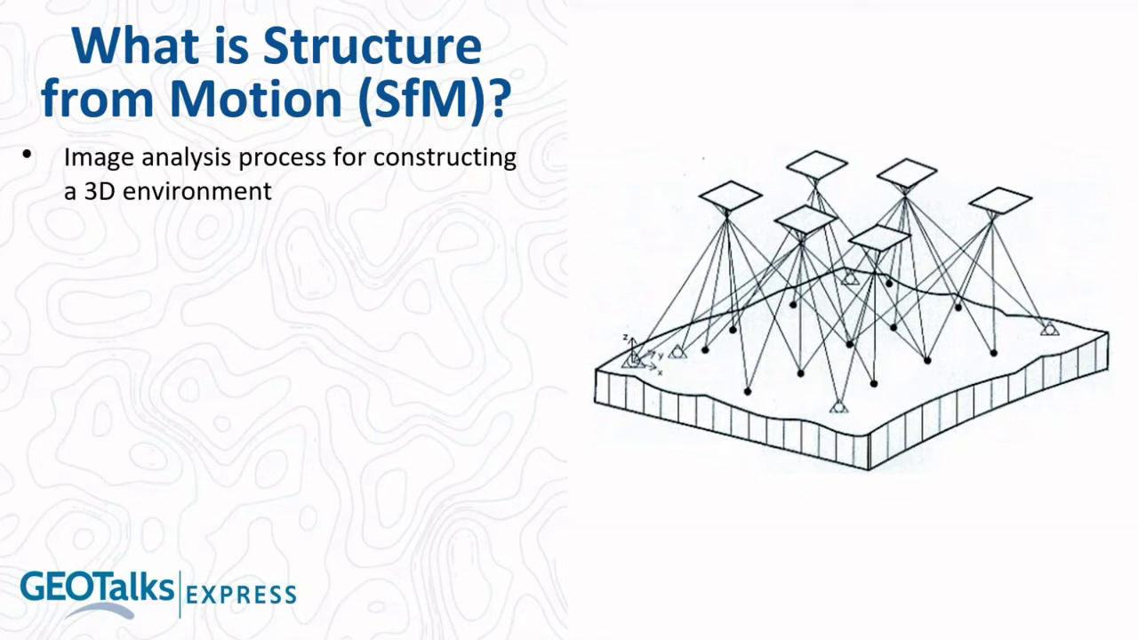
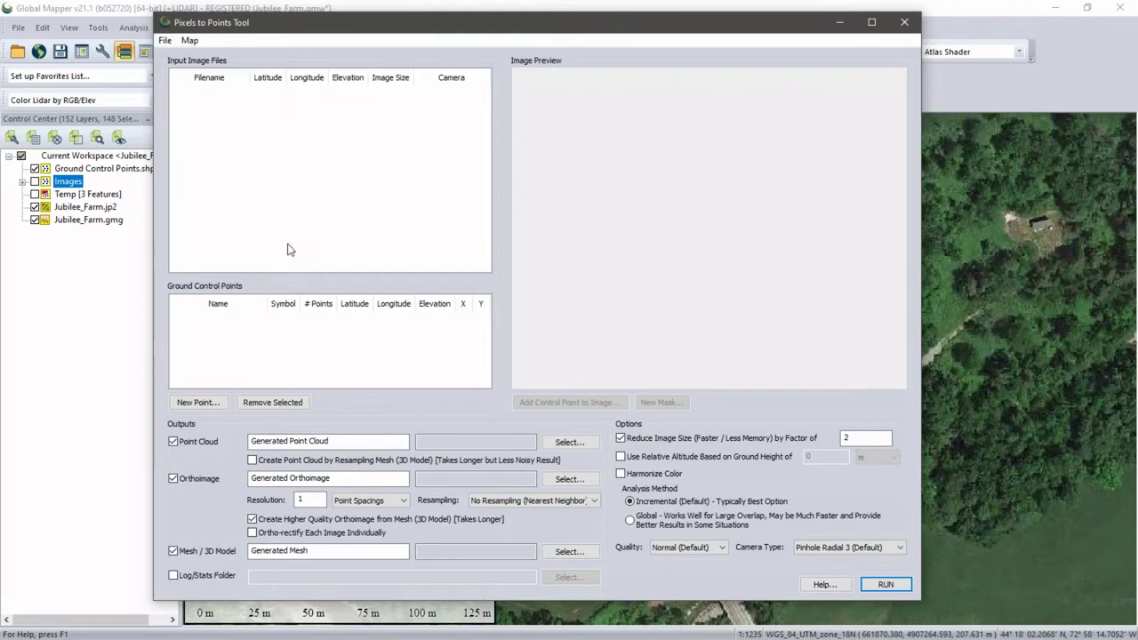
Close the Pixels to Points tool and show the Images layer group on the map
{"action": "left_click", "coordinate": [906, 25]}
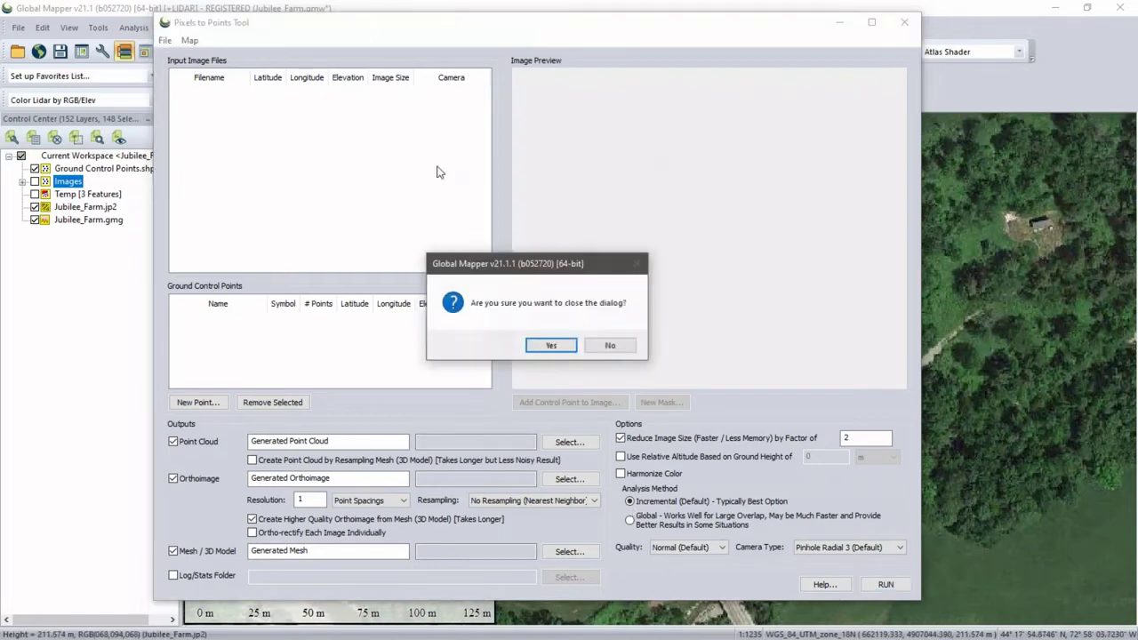
{"action": "left_click", "coordinate": [548, 344]}
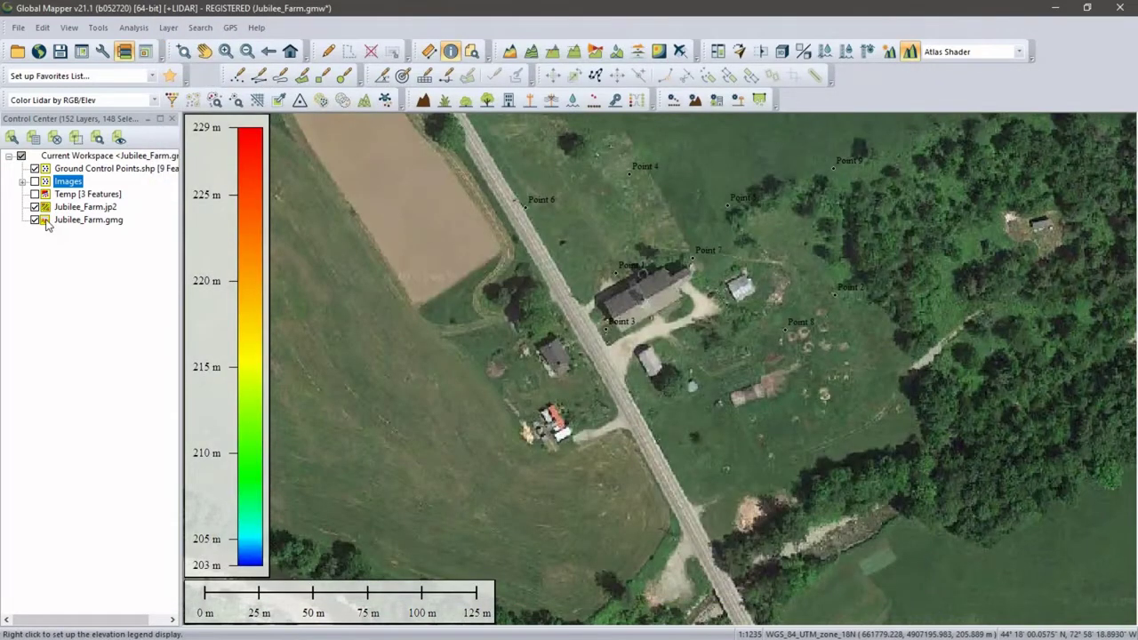
{"action": "left_click", "coordinate": [34, 181]}
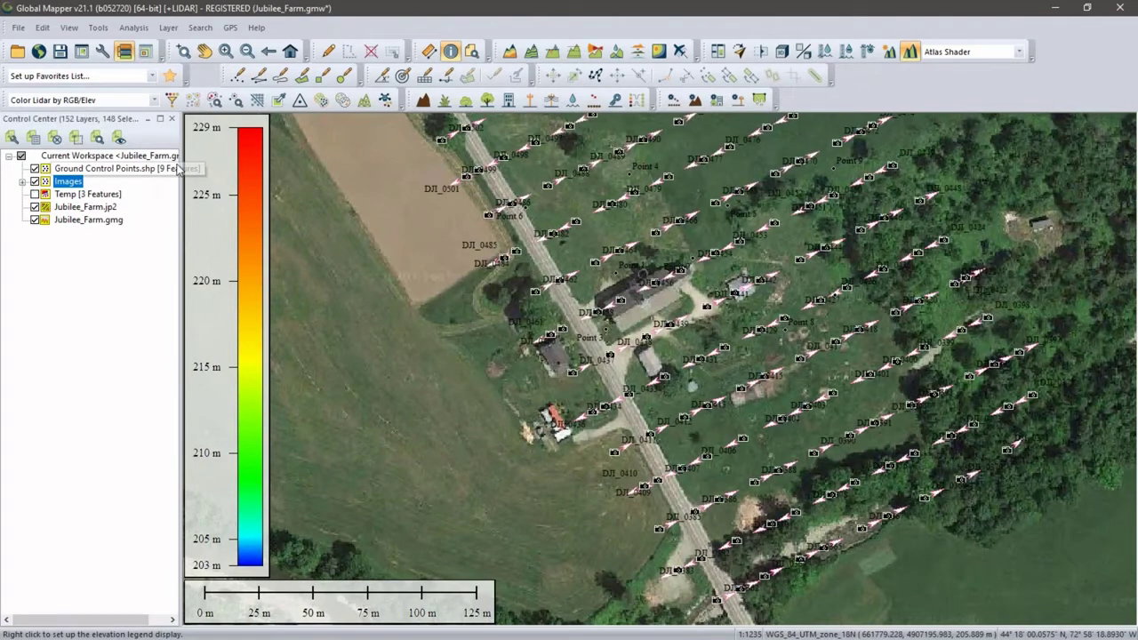
Open the Pixels to Points tool and add the loaded picture points as its input images
{"action": "left_click", "coordinate": [381, 101]}
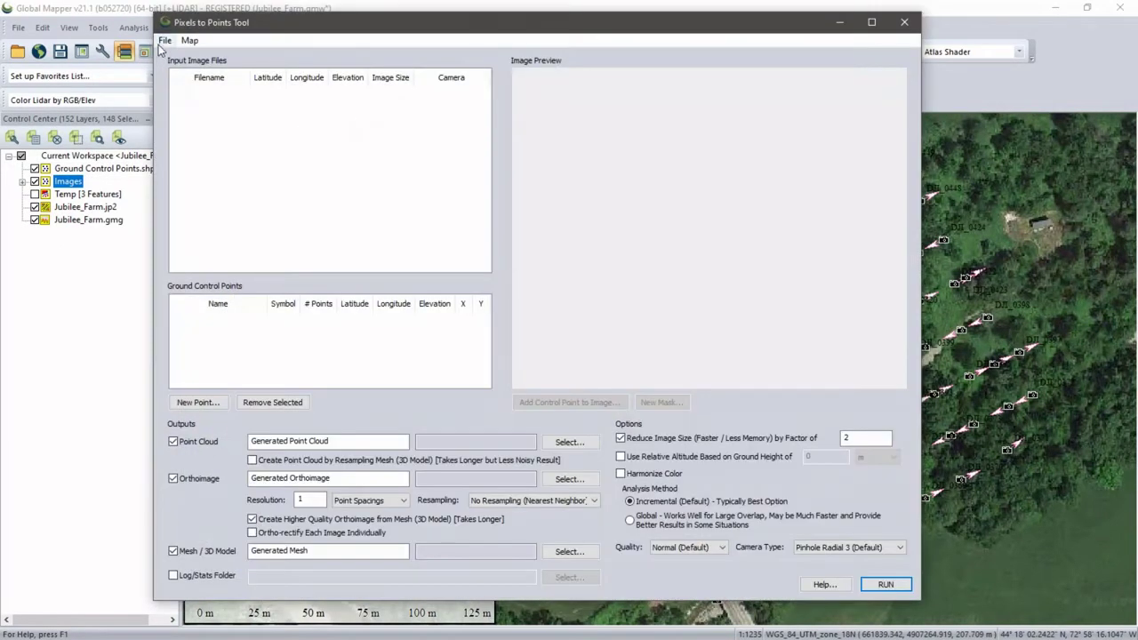
{"action": "left_click", "coordinate": [164, 41]}
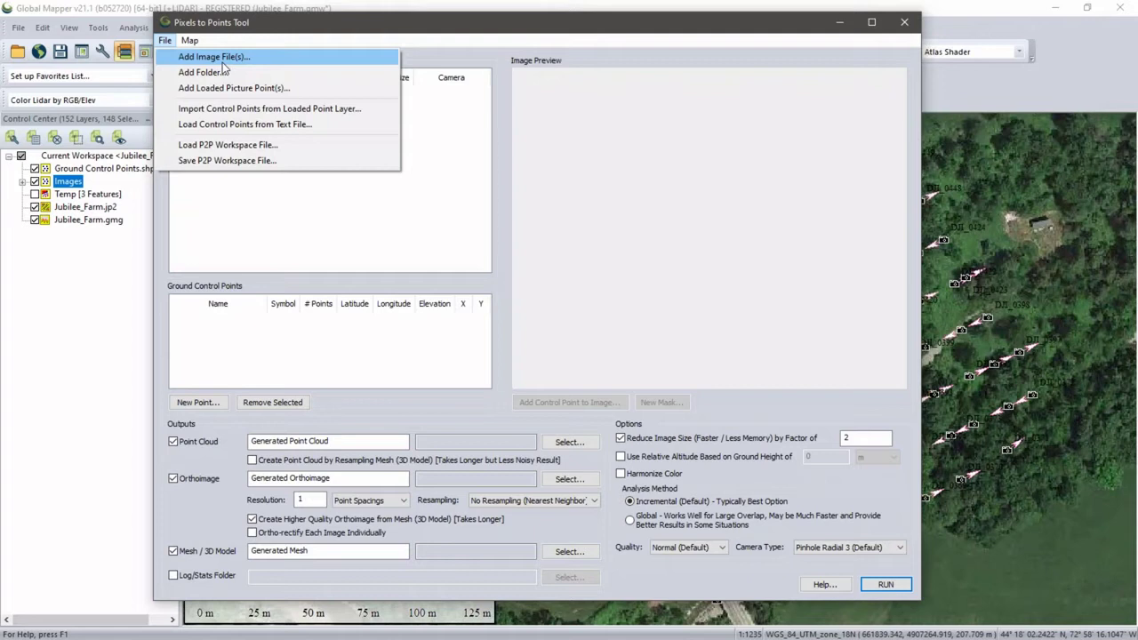
{"action": "left_click", "coordinate": [229, 88]}
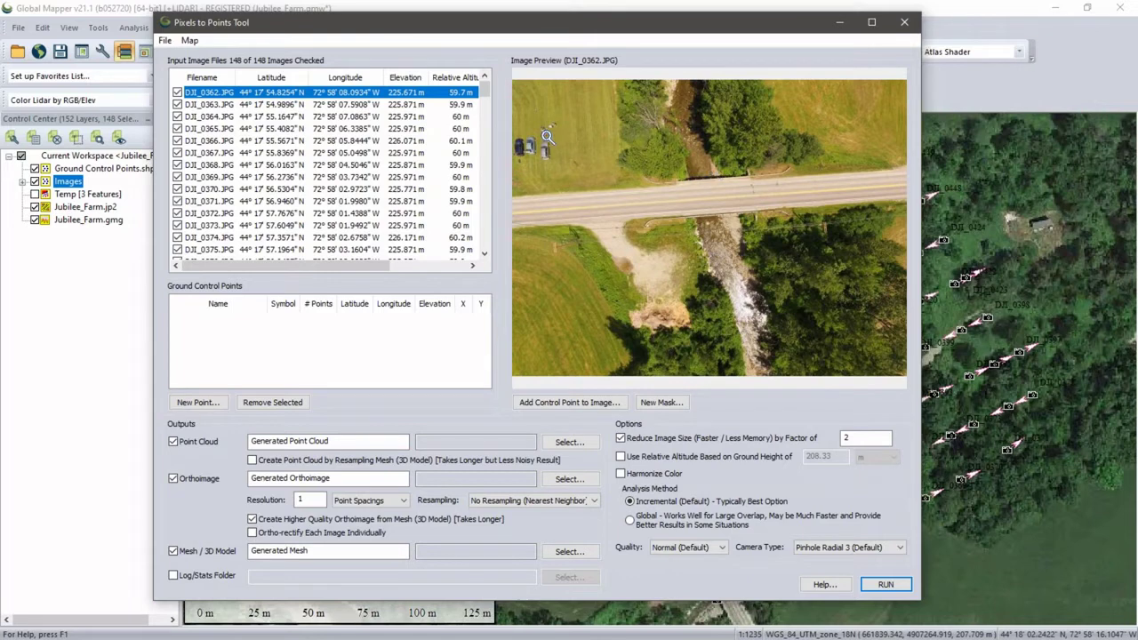
Preview the input images DJI_0363, DJI_0365, DJI_0367 and DJI_0373 in the Pixels to Points tool
{"action": "left_click", "coordinate": [336, 107]}
{"action": "left_click", "coordinate": [334, 129]}
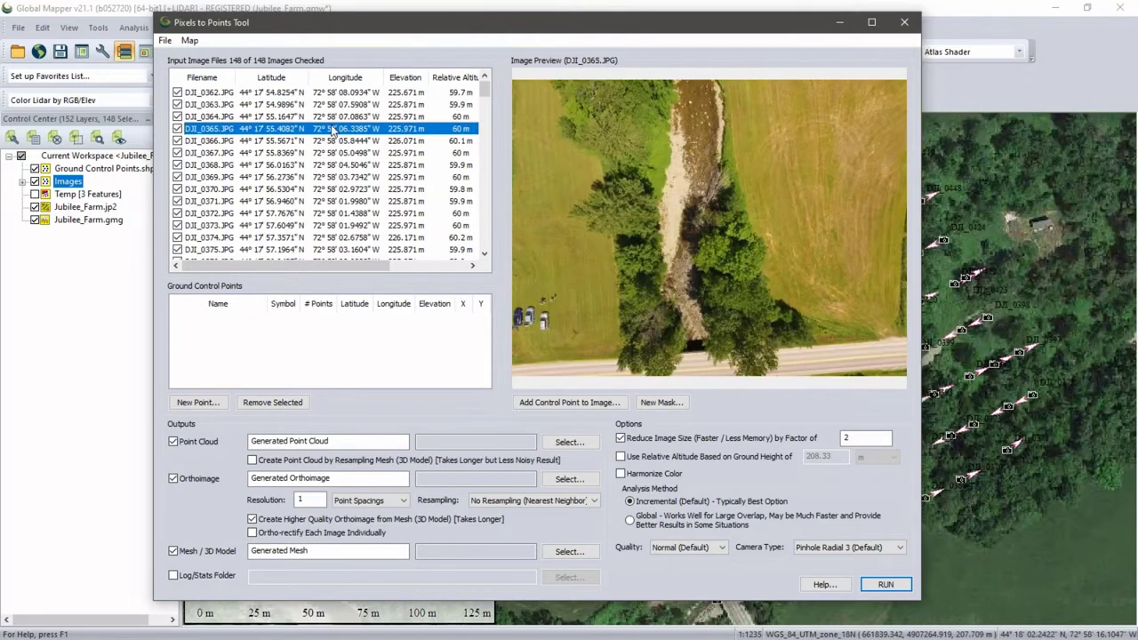
{"action": "left_click", "coordinate": [333, 152]}
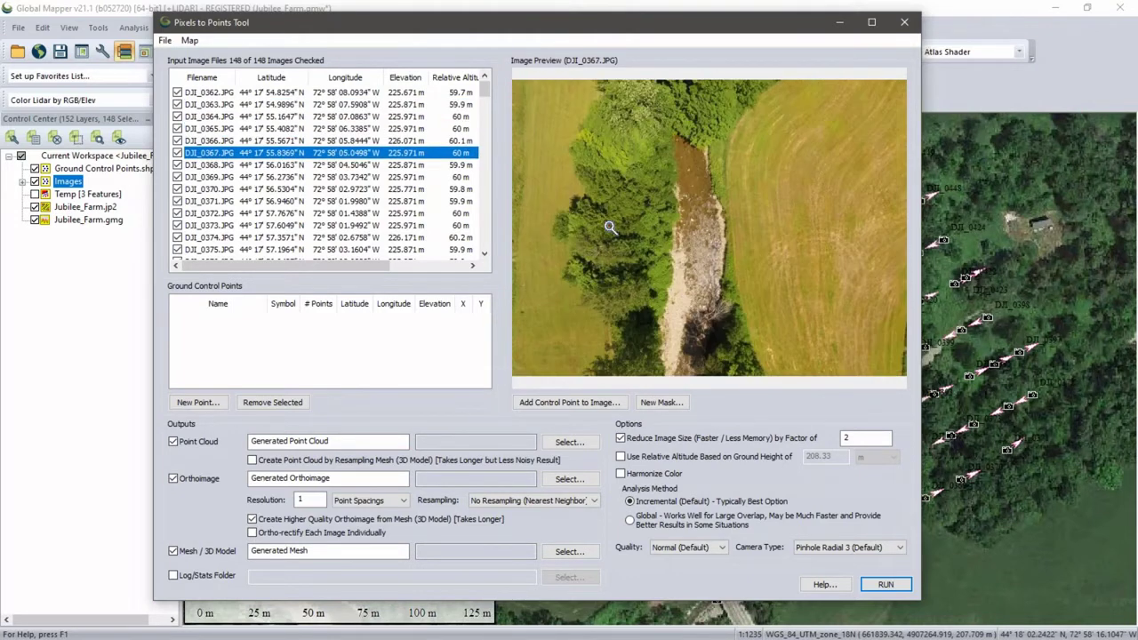
{"action": "left_click", "coordinate": [371, 226]}
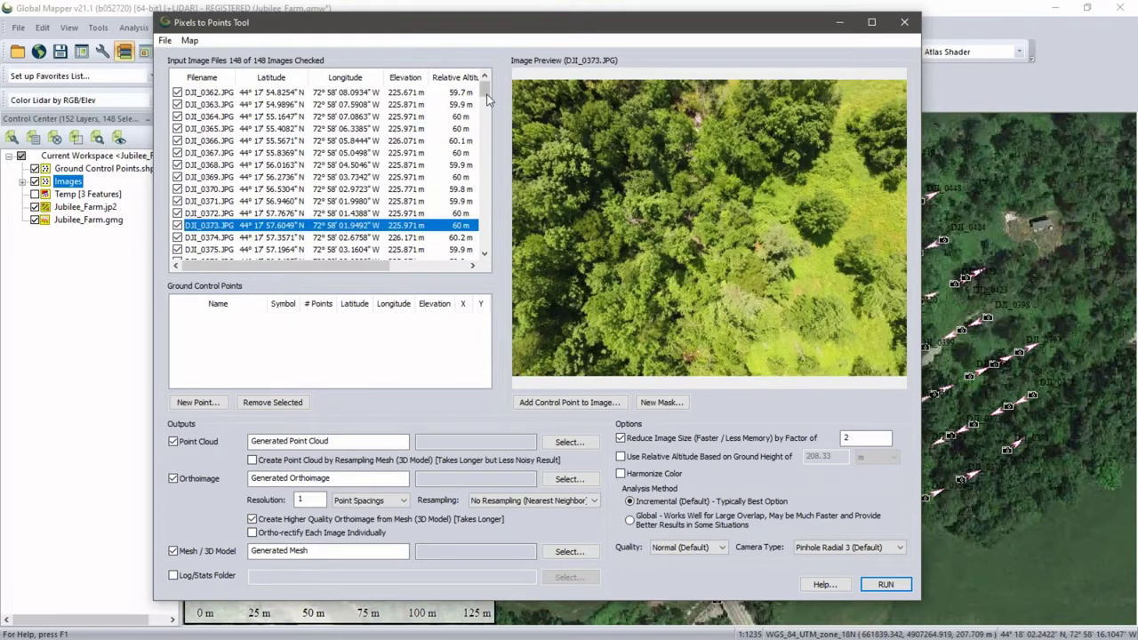
Preview input image DJI_0435 and examine the red-roofed building and its surroundings in detail
{"action": "left_click_drag", "start_coordinate": [485, 98], "coordinate": [485, 158]}
{"action": "left_click", "coordinate": [349, 177]}
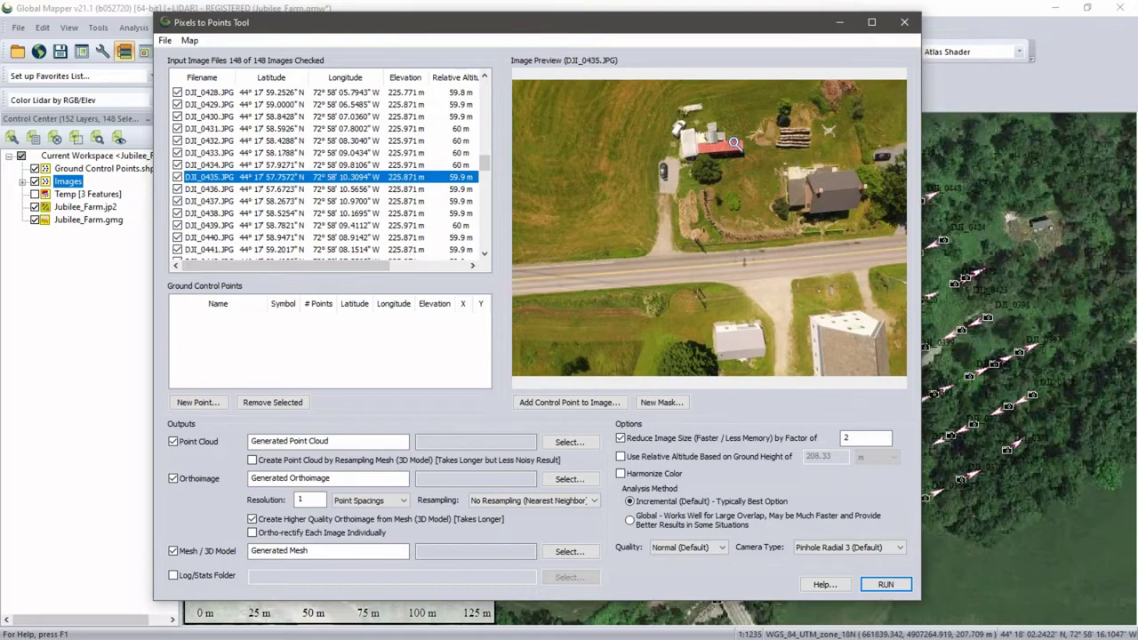
{"action": "scroll", "coordinate": [717, 151], "scroll_direction": "up", "scroll_amount": 1}
{"action": "scroll", "coordinate": [716, 151], "scroll_direction": "up", "scroll_amount": 2}
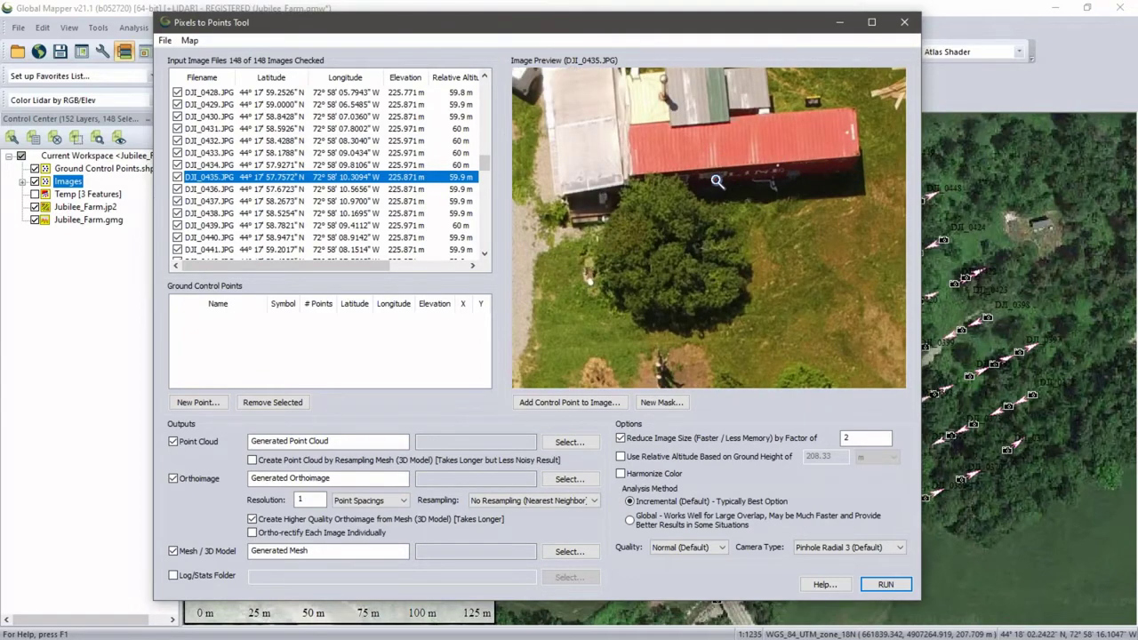
{"action": "scroll", "coordinate": [717, 183], "scroll_direction": "down", "scroll_amount": 2}
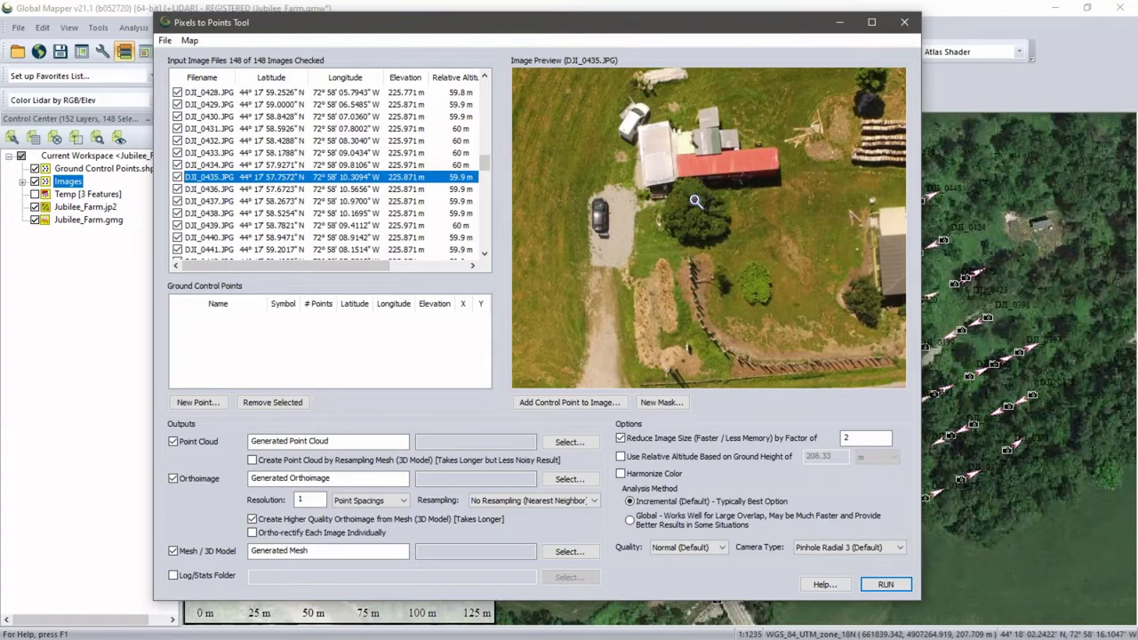
{"action": "scroll", "coordinate": [696, 198], "scroll_direction": "down", "scroll_amount": 1}
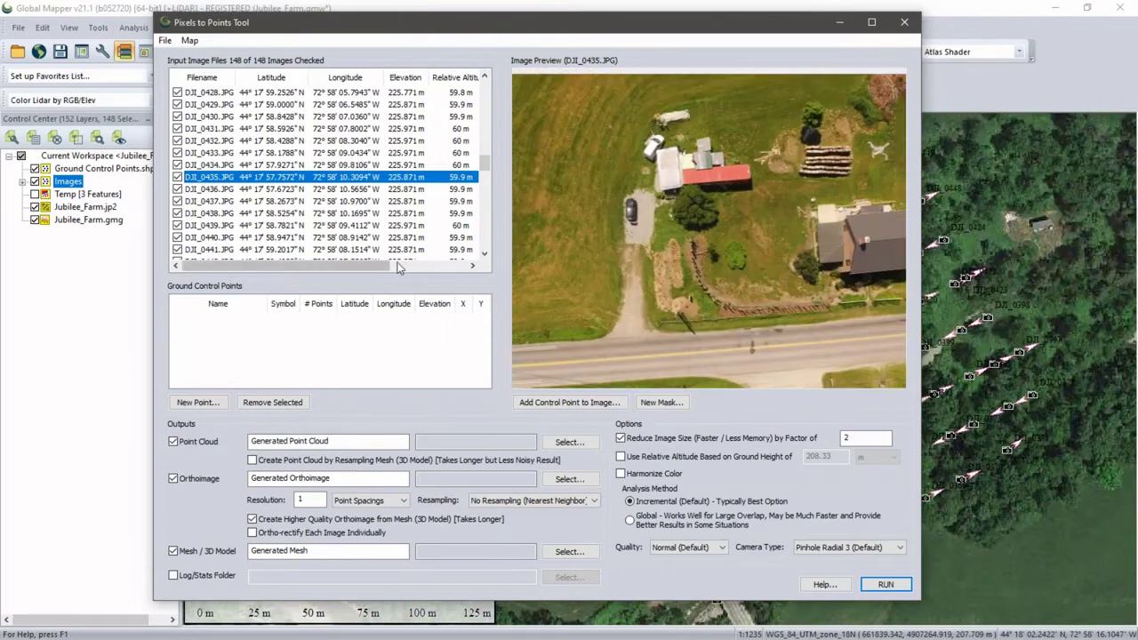
Import the control points from the loaded Ground Control Points.shp layer into the Pixels to Points tool
{"action": "mouse_move", "coordinate": [377, 263]}
{"action": "left_mouse_down"}
{"action": "mouse_move", "coordinate": [459, 282]}
{"action": "mouse_move", "coordinate": [360, 269]}
{"action": "left_mouse_up"}
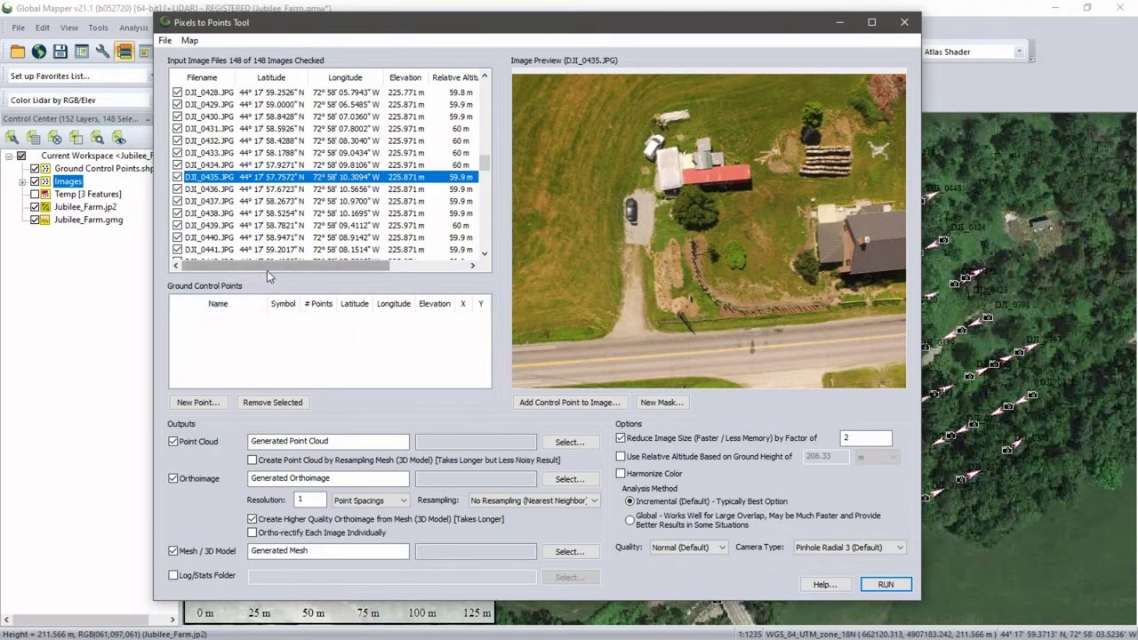
{"action": "left_click", "coordinate": [166, 40]}
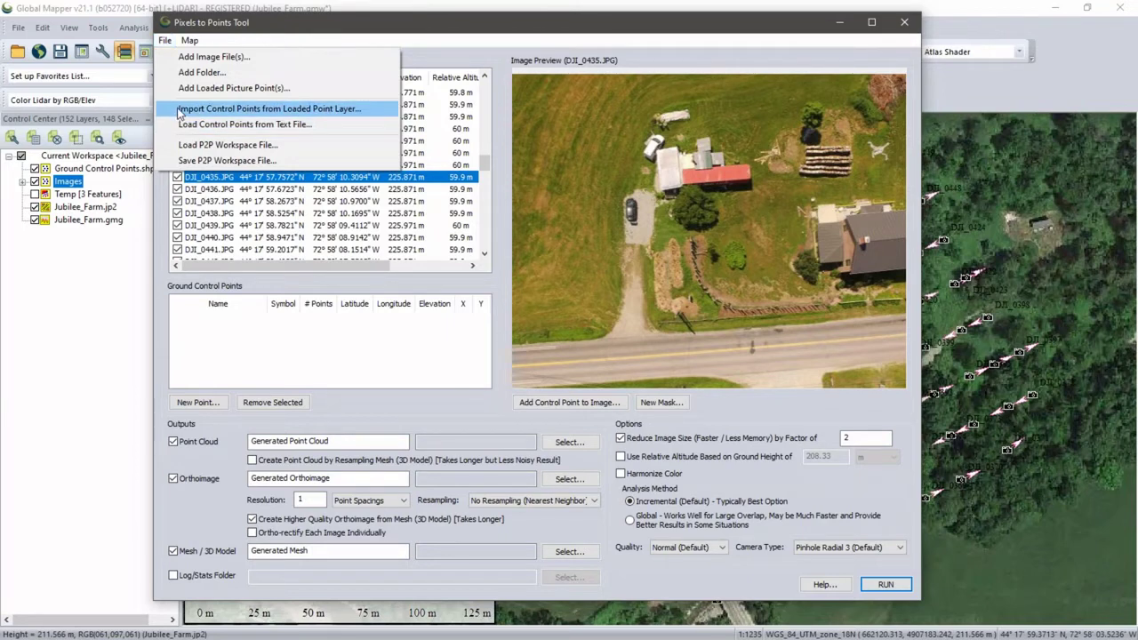
{"action": "left_click", "coordinate": [180, 109]}
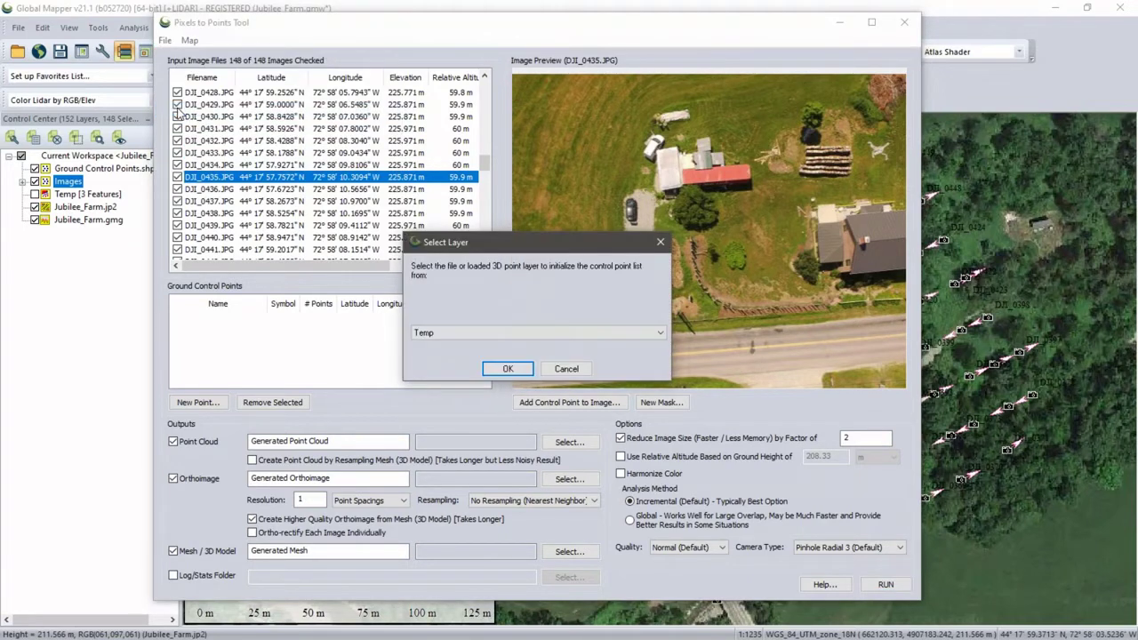
{"action": "left_click", "coordinate": [476, 335]}
{"action": "left_click_drag", "start_coordinate": [658, 360], "coordinate": [655, 613]}
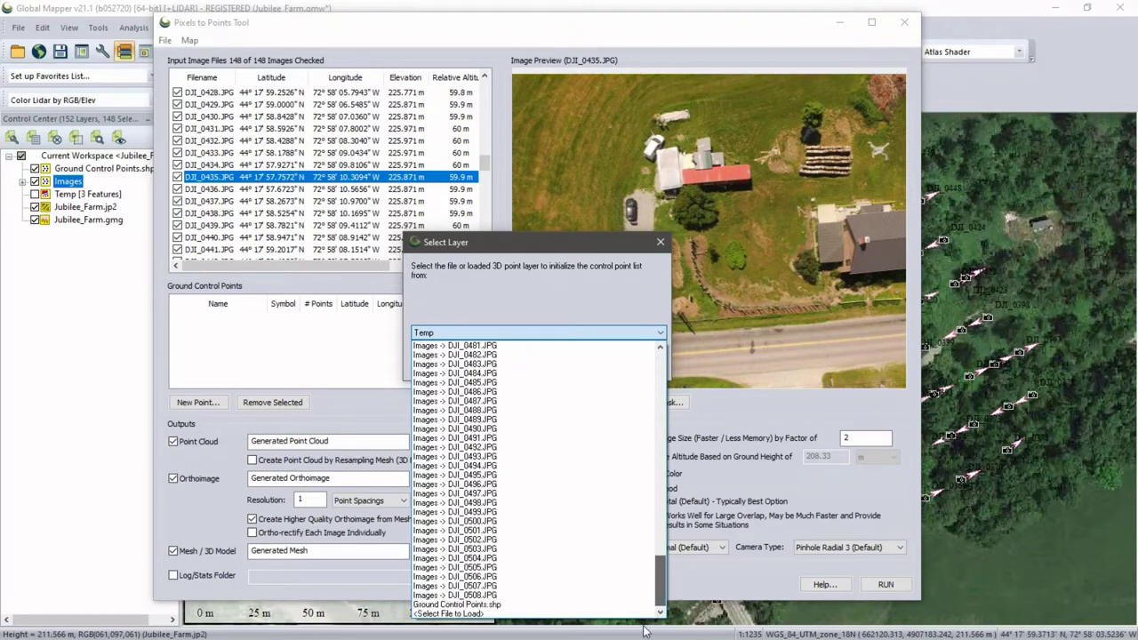
{"action": "left_click", "coordinate": [531, 605]}
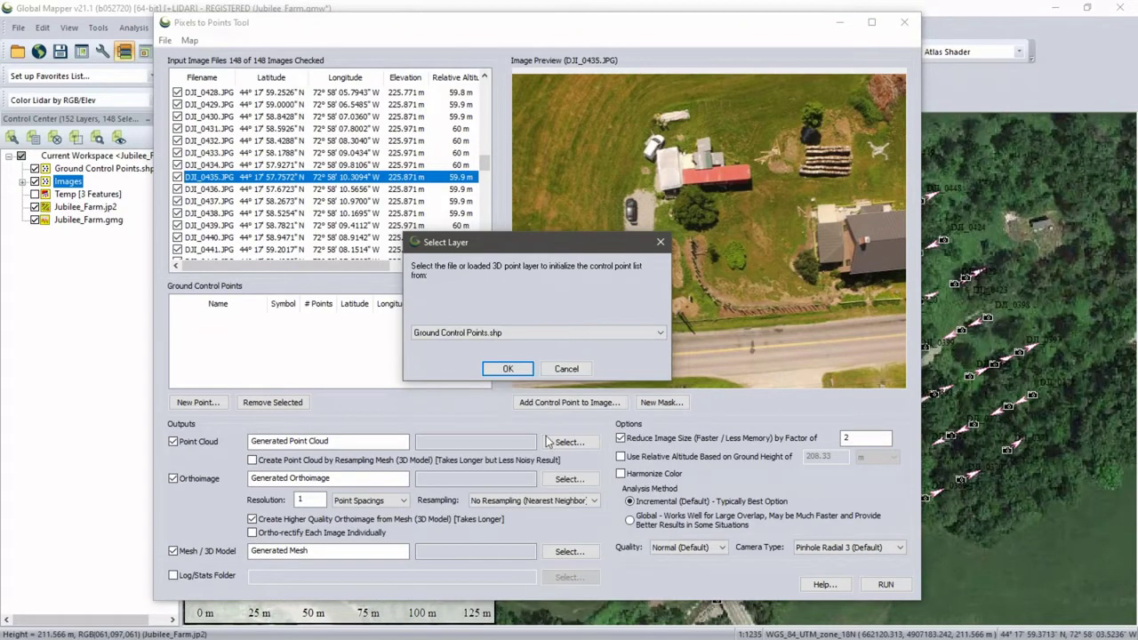
{"action": "left_click", "coordinate": [508, 369]}
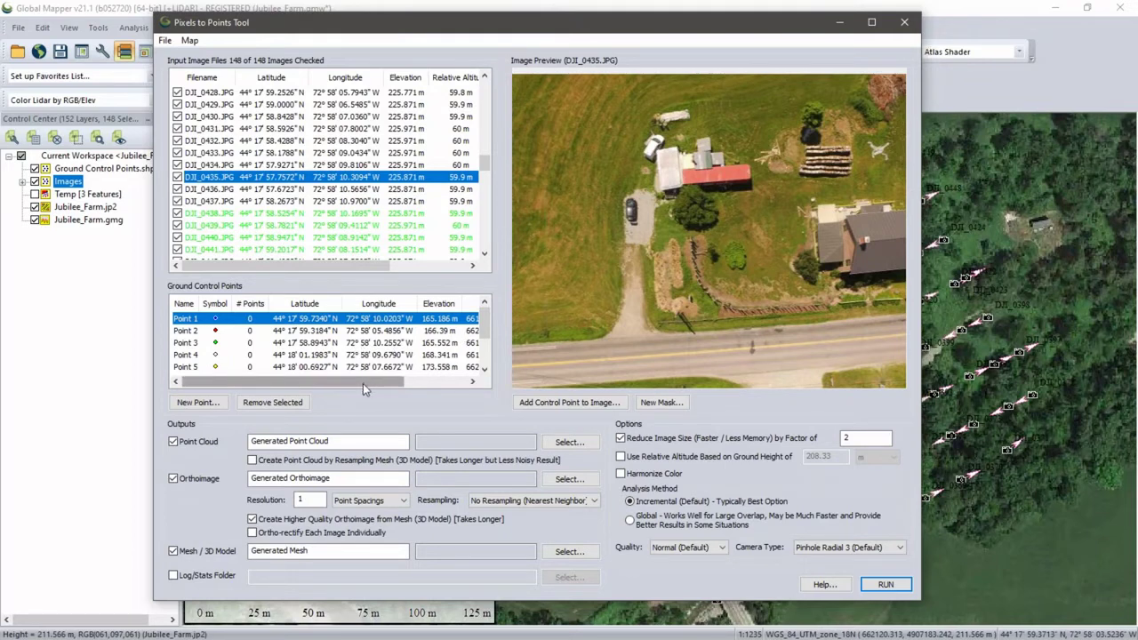
{"action": "mouse_move", "coordinate": [349, 386]}
{"action": "left_mouse_down"}
{"action": "mouse_move", "coordinate": [414, 390]}
{"action": "mouse_move", "coordinate": [351, 390]}
{"action": "left_mouse_up"}
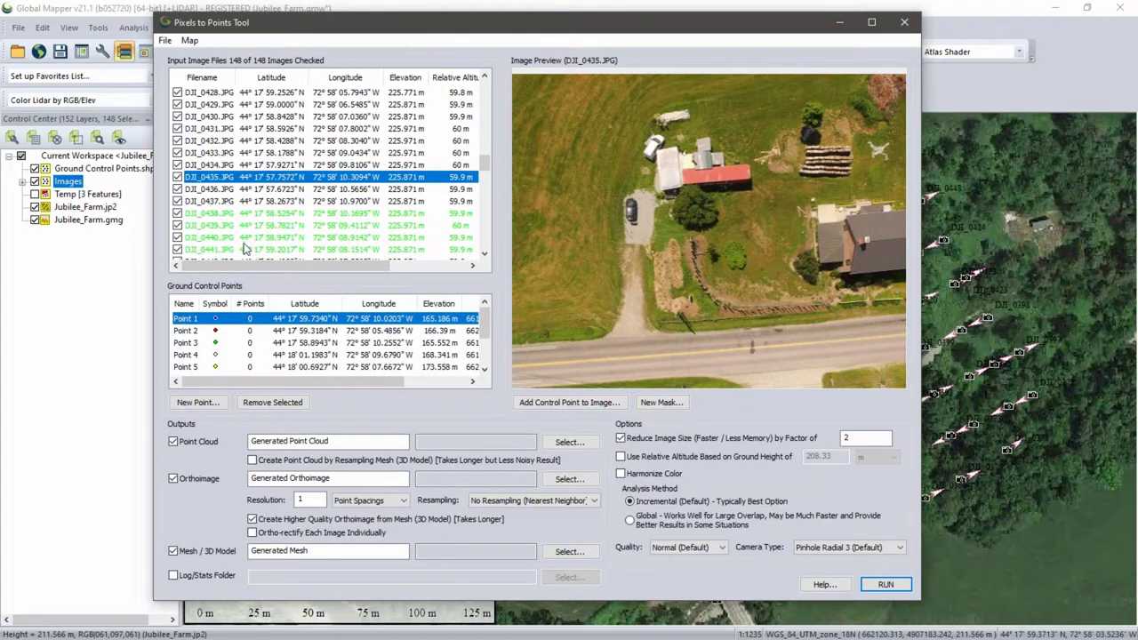
Mark control point Point 3 on image DJI_0432, on the small light object in the lawn beside the large building
{"action": "left_click", "coordinate": [202, 343]}
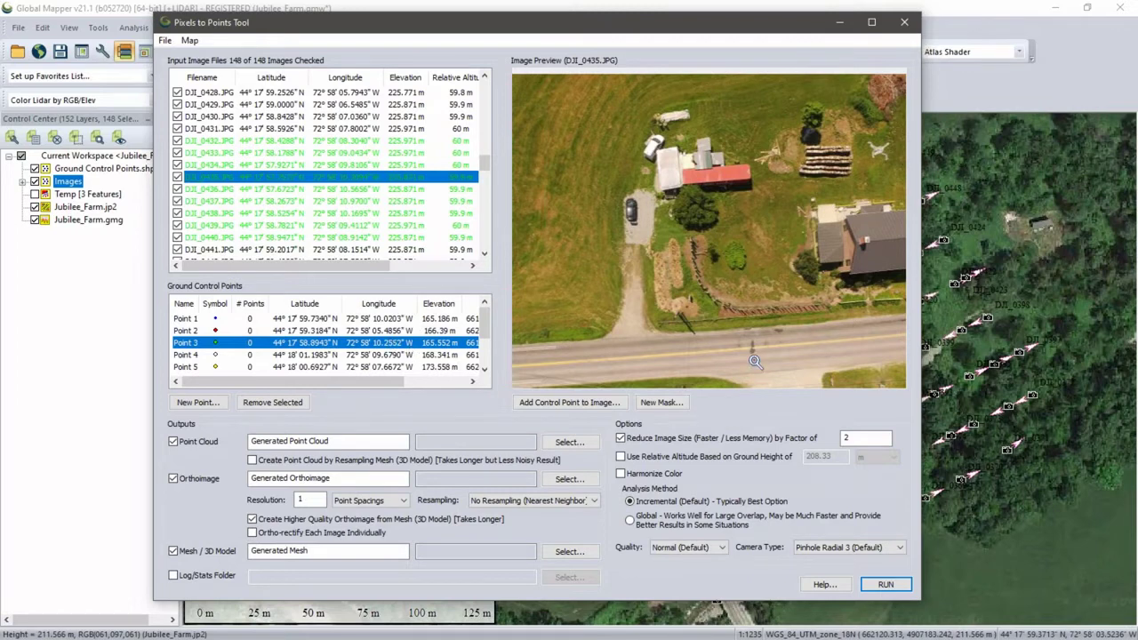
{"action": "left_click", "coordinate": [365, 141]}
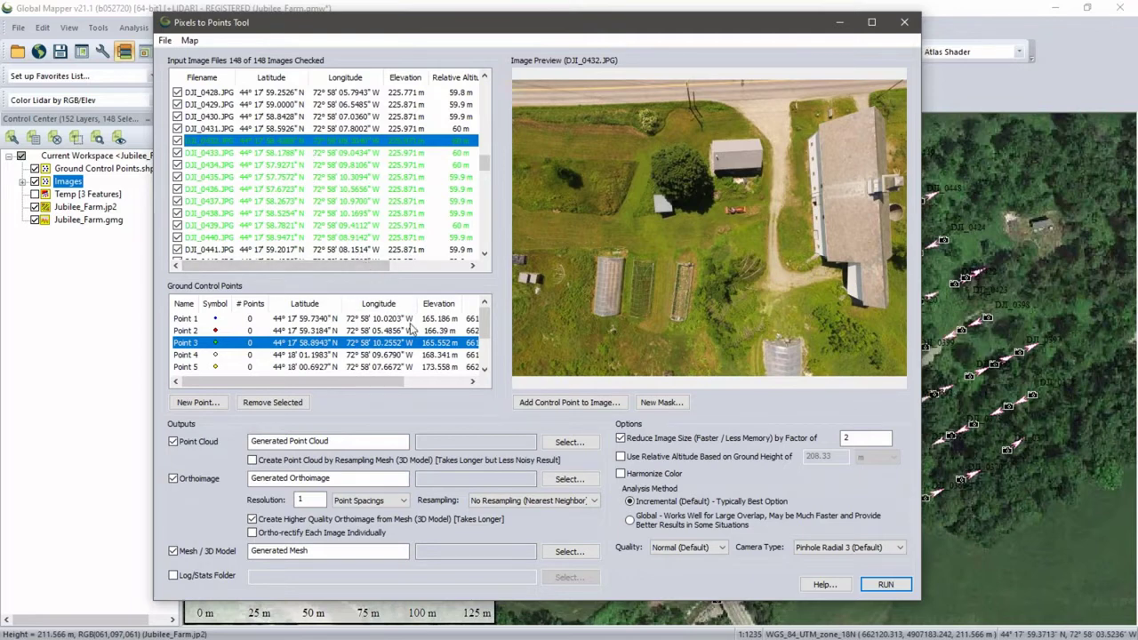
{"action": "left_click", "coordinate": [548, 404]}
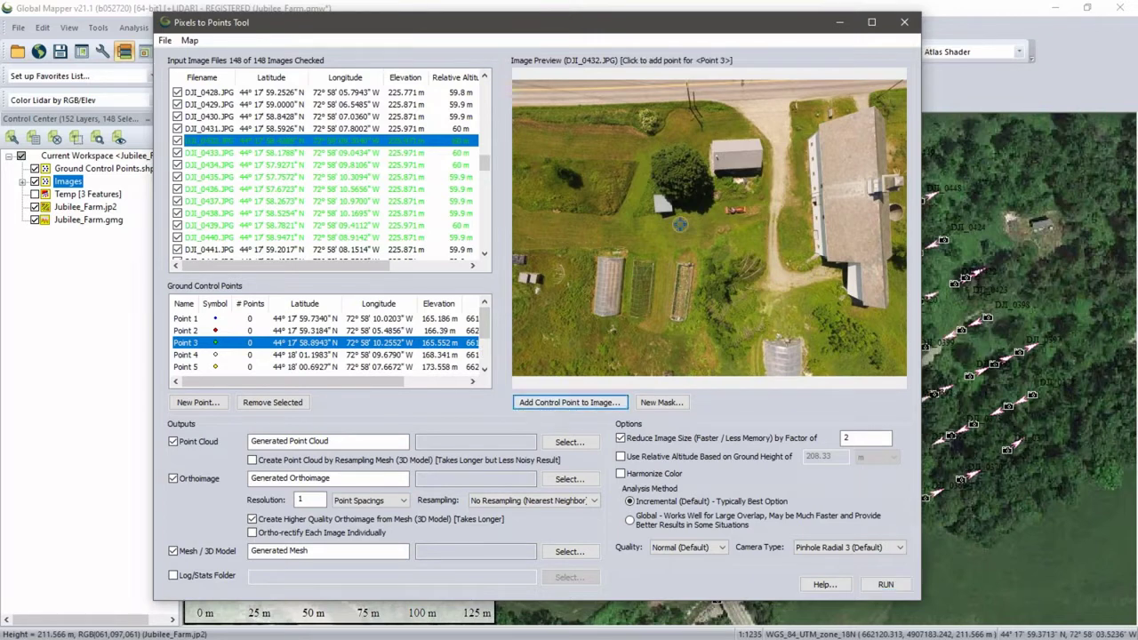
{"action": "scroll", "coordinate": [810, 110], "scroll_direction": "up", "scroll_amount": 1}
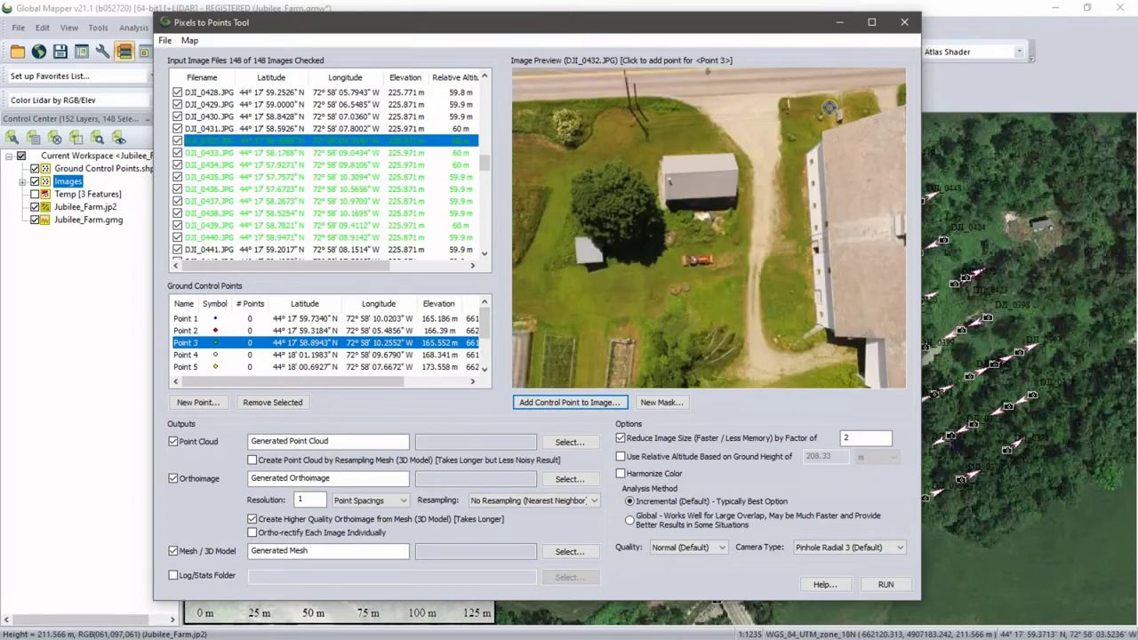
{"action": "scroll", "coordinate": [833, 109], "scroll_direction": "up", "scroll_amount": 1}
{"action": "scroll", "coordinate": [834, 125], "scroll_direction": "up", "scroll_amount": 1}
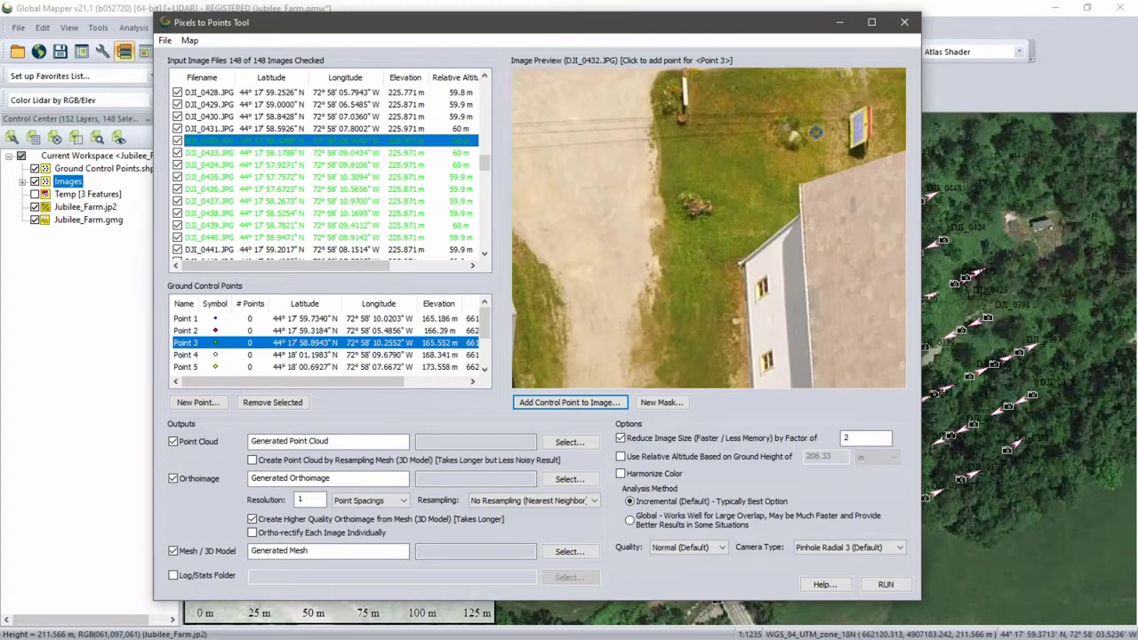
{"action": "scroll", "coordinate": [811, 134], "scroll_direction": "up", "scroll_amount": 1}
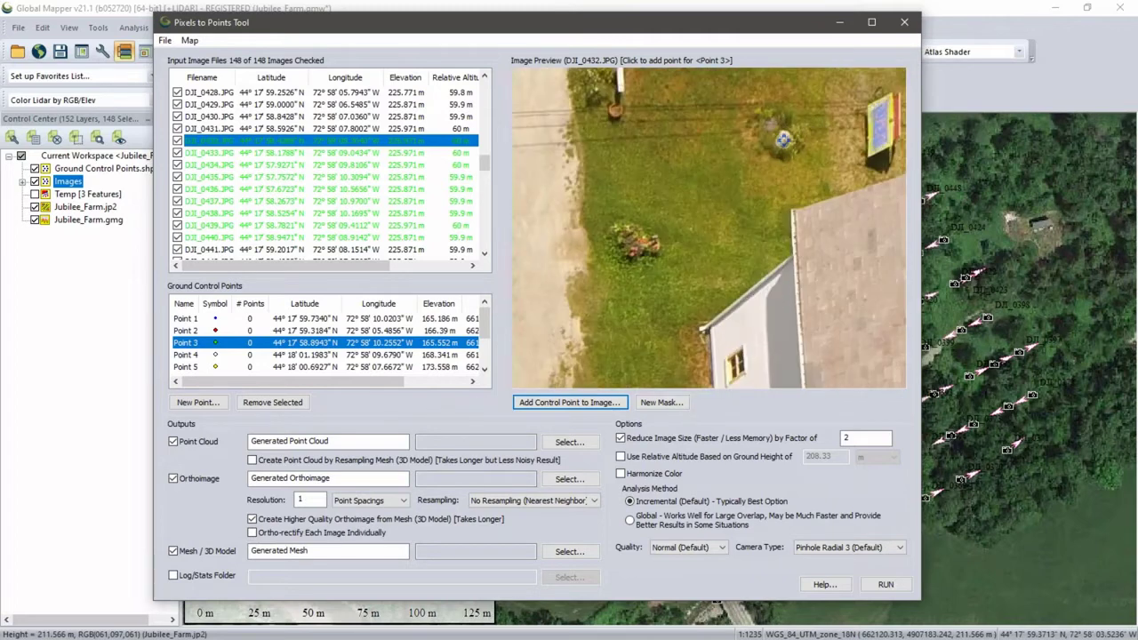
{"action": "left_click", "coordinate": [783, 138]}
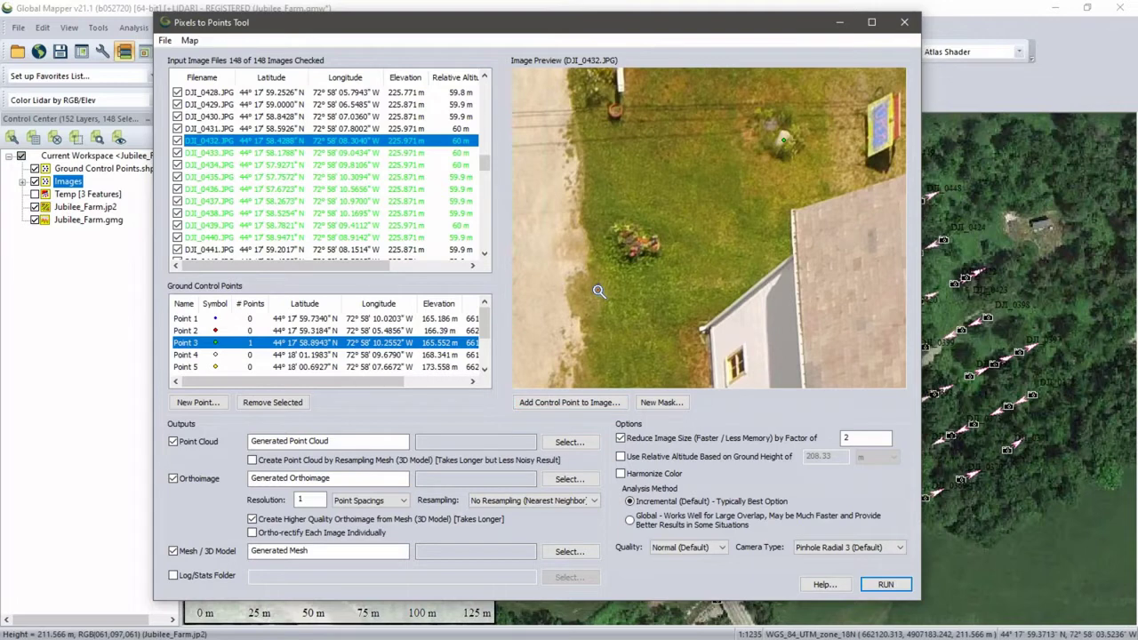
Mark control point Point 3 on image DJI_0433 at the same small object in the lawn
{"action": "left_click", "coordinate": [362, 157]}
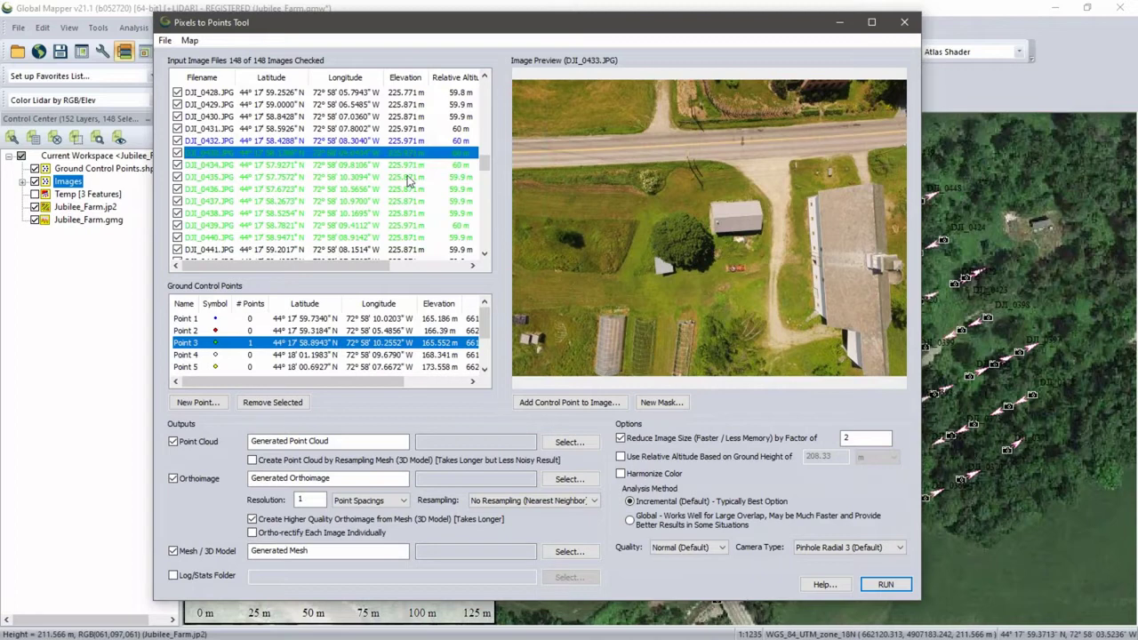
{"action": "left_click", "coordinate": [545, 404]}
{"action": "scroll", "coordinate": [820, 167], "scroll_direction": "up", "scroll_amount": 2}
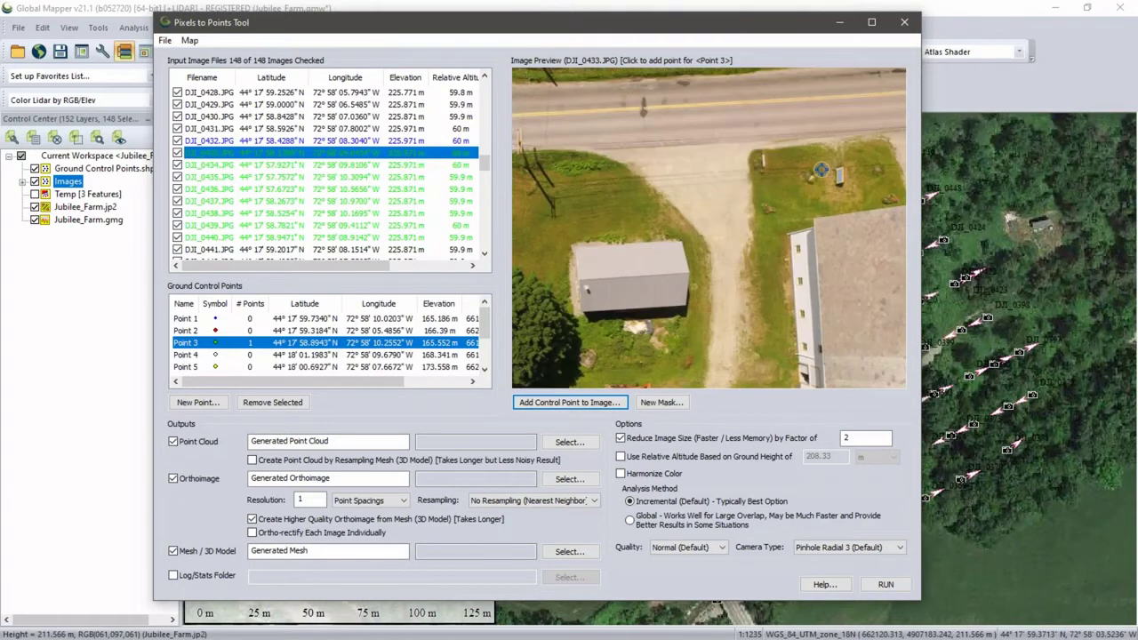
{"action": "scroll", "coordinate": [818, 175], "scroll_direction": "up", "scroll_amount": 2}
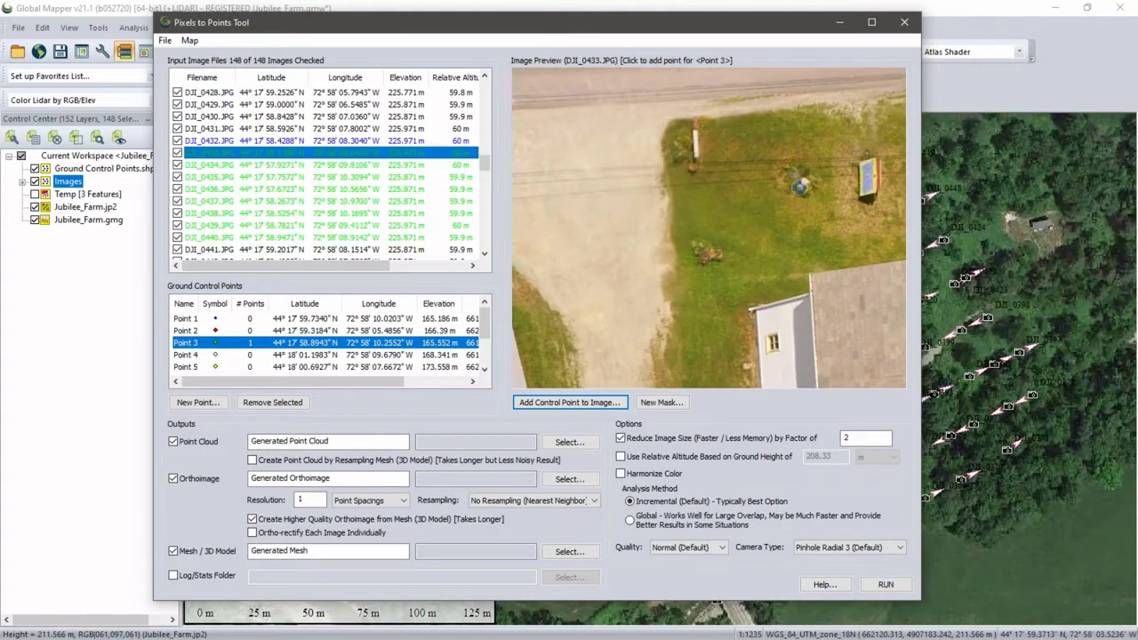
{"action": "left_click", "coordinate": [805, 184]}
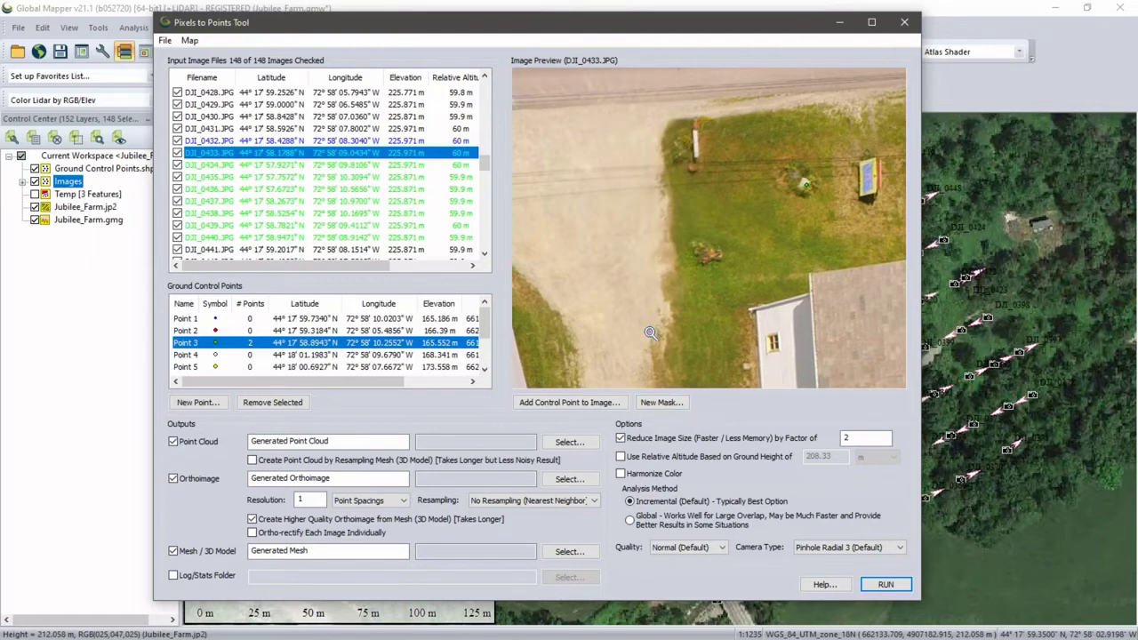
Draw a freehand polygon mask on image DJI_0433 over the gravel area where the driveway meets the road
{"action": "left_click", "coordinate": [657, 403]}
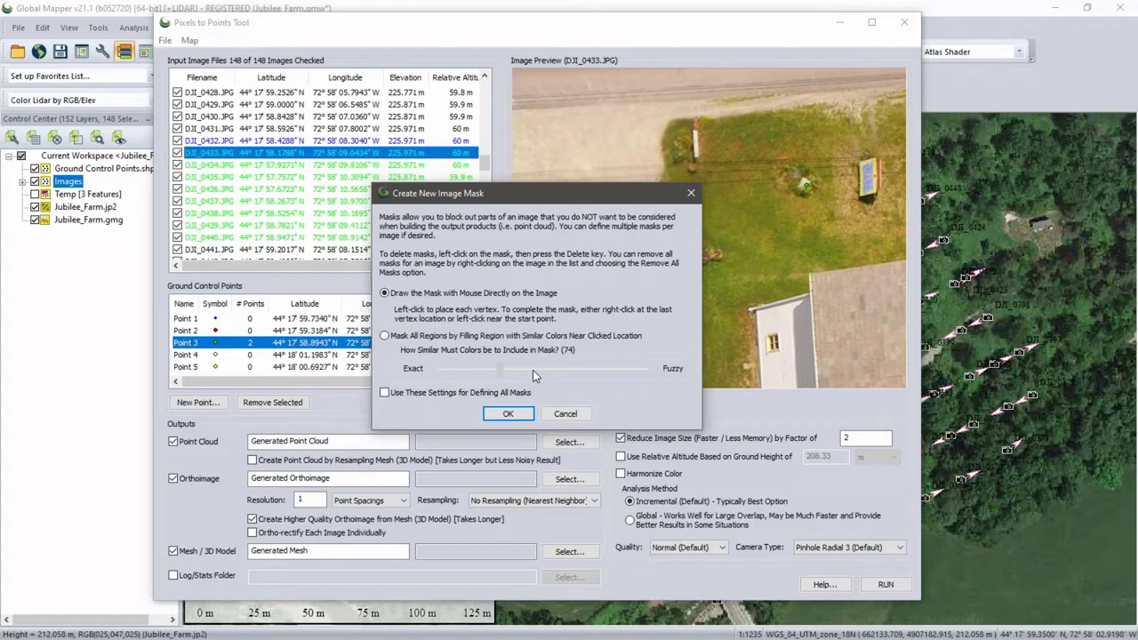
{"action": "left_click", "coordinate": [508, 415]}
{"action": "left_click", "coordinate": [544, 84]}
{"action": "left_click", "coordinate": [719, 82]}
{"action": "left_click", "coordinate": [578, 218]}
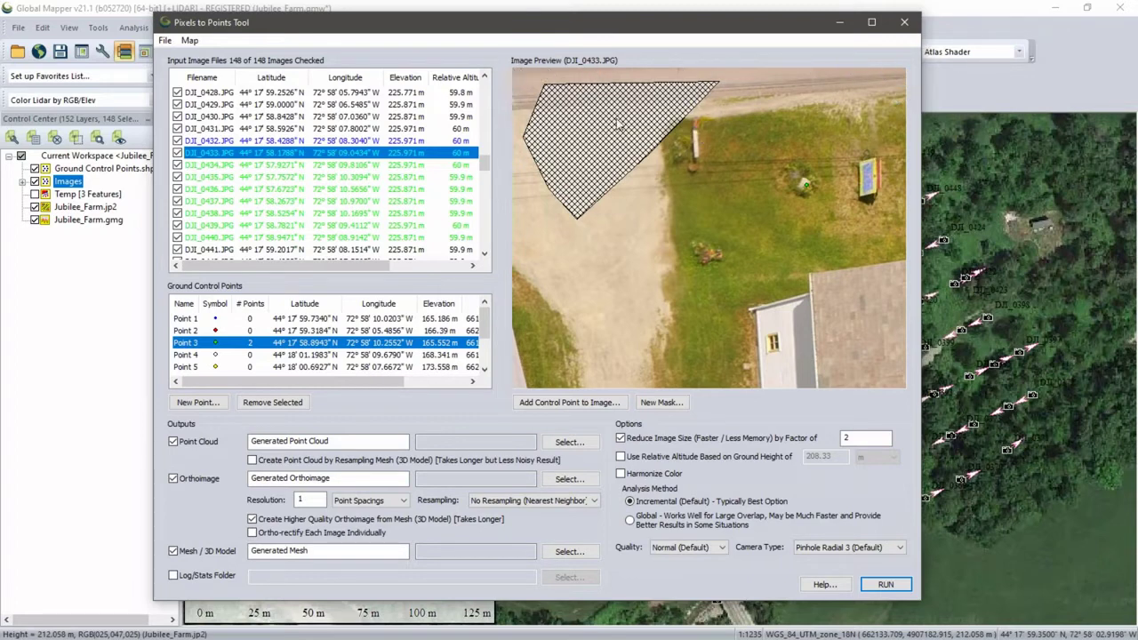
Delete the polygon mask from image DJI_0433
{"action": "scroll", "coordinate": [616, 118], "scroll_direction": "down", "scroll_amount": 2}
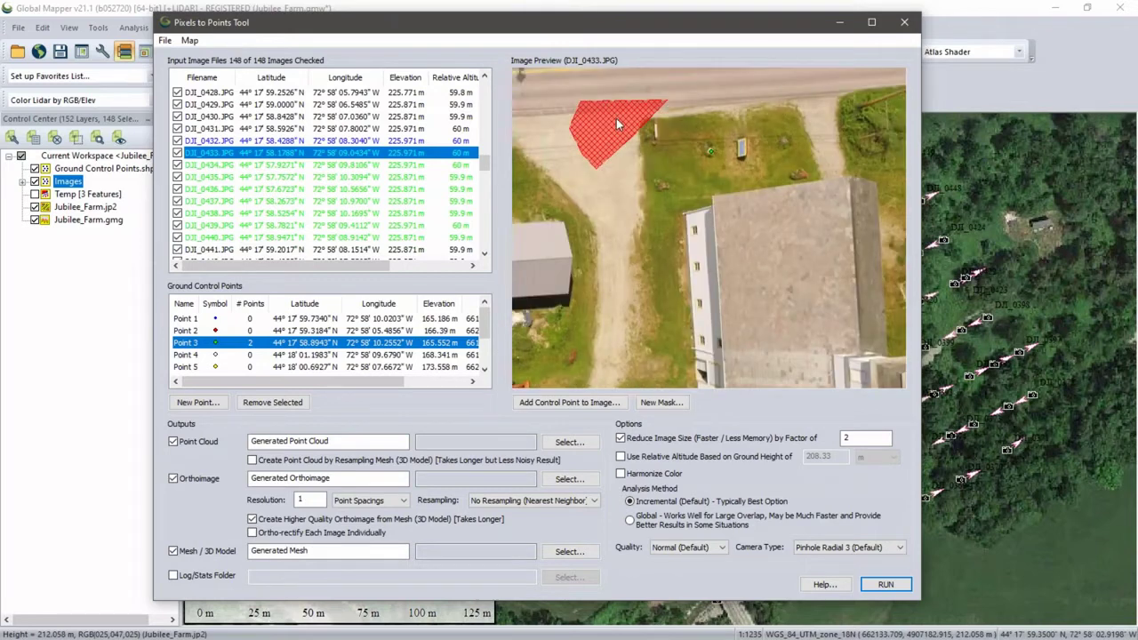
{"action": "key", "text": "Delete"}
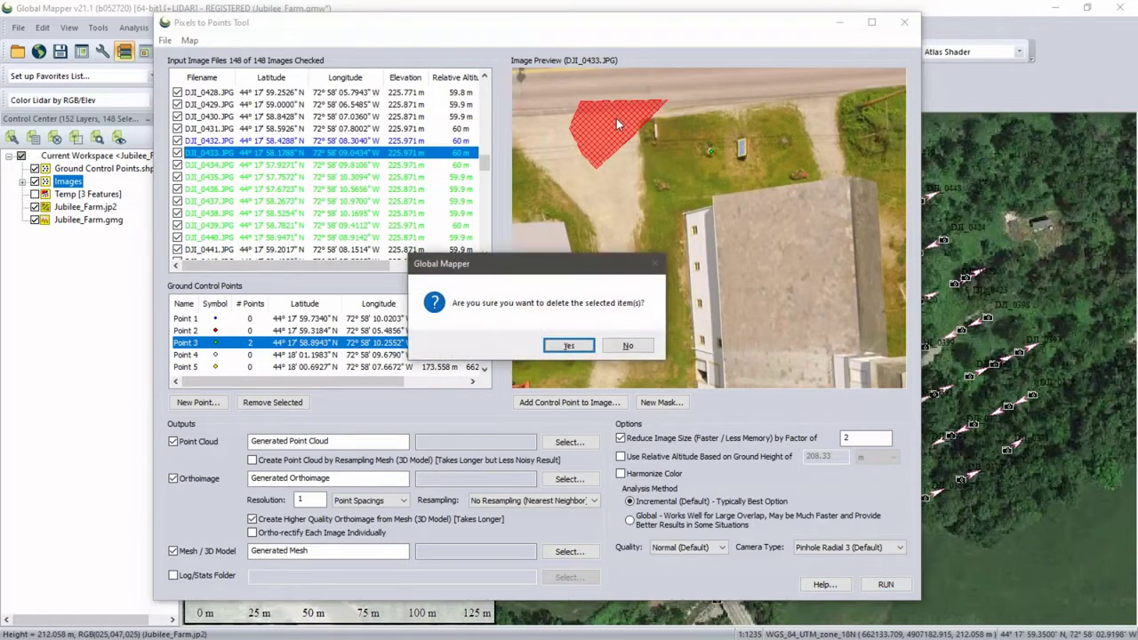
{"action": "left_click", "coordinate": [570, 345]}
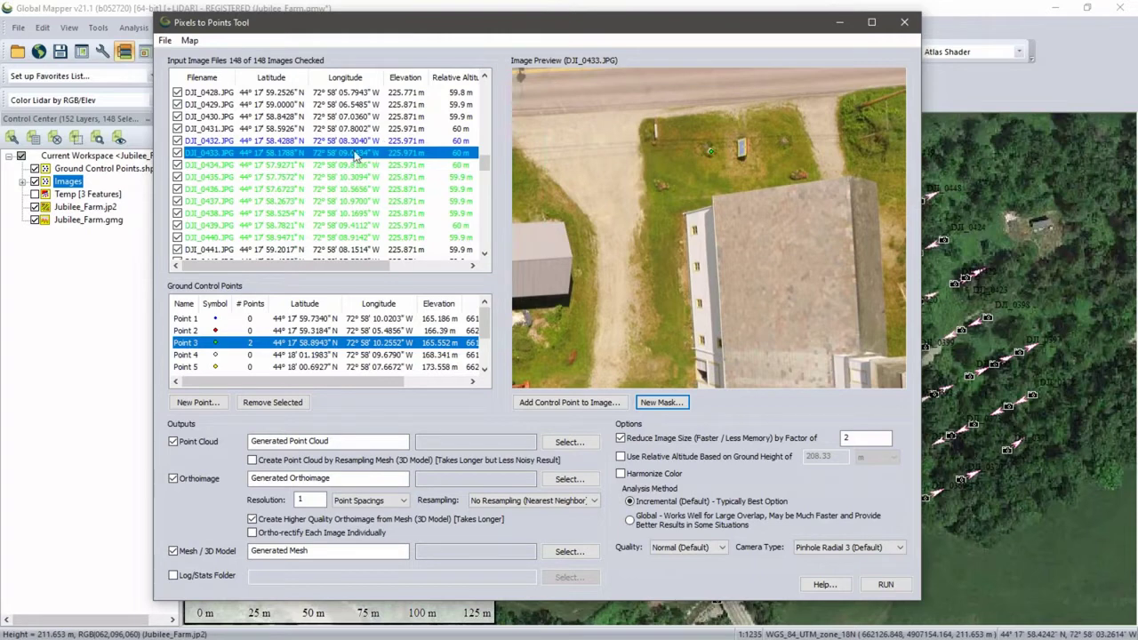
Load the ground coverage polygon for only image DJI_0433 with no fill and a 5-pixel green border, and view it on the map
{"action": "right_click", "coordinate": [311, 157]}
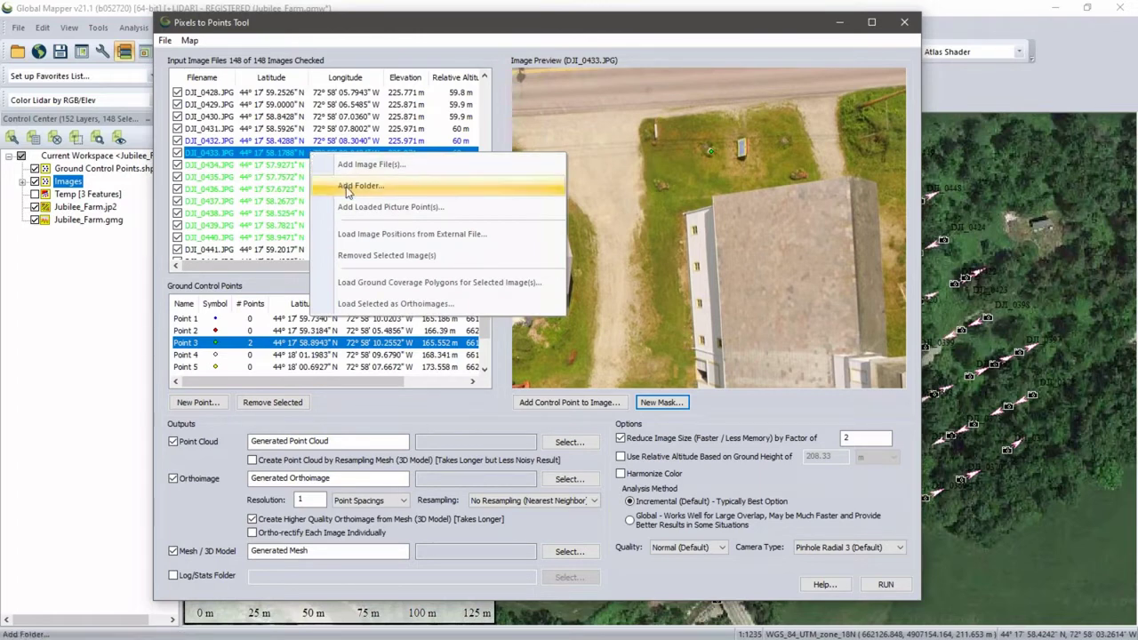
{"action": "left_click", "coordinate": [411, 282]}
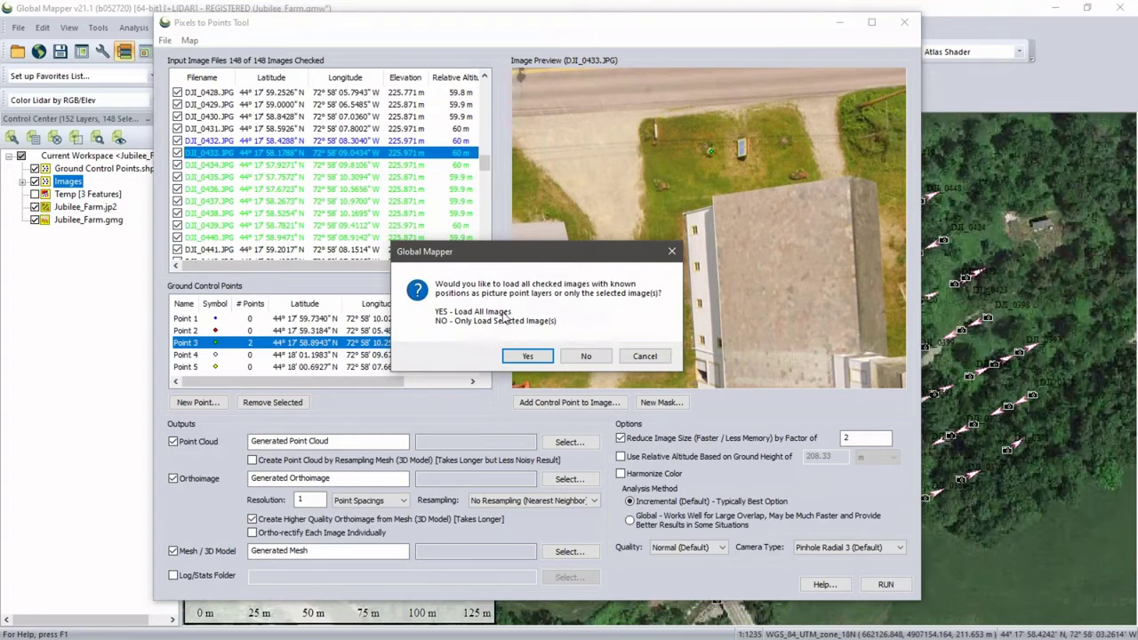
{"action": "left_click", "coordinate": [586, 356]}
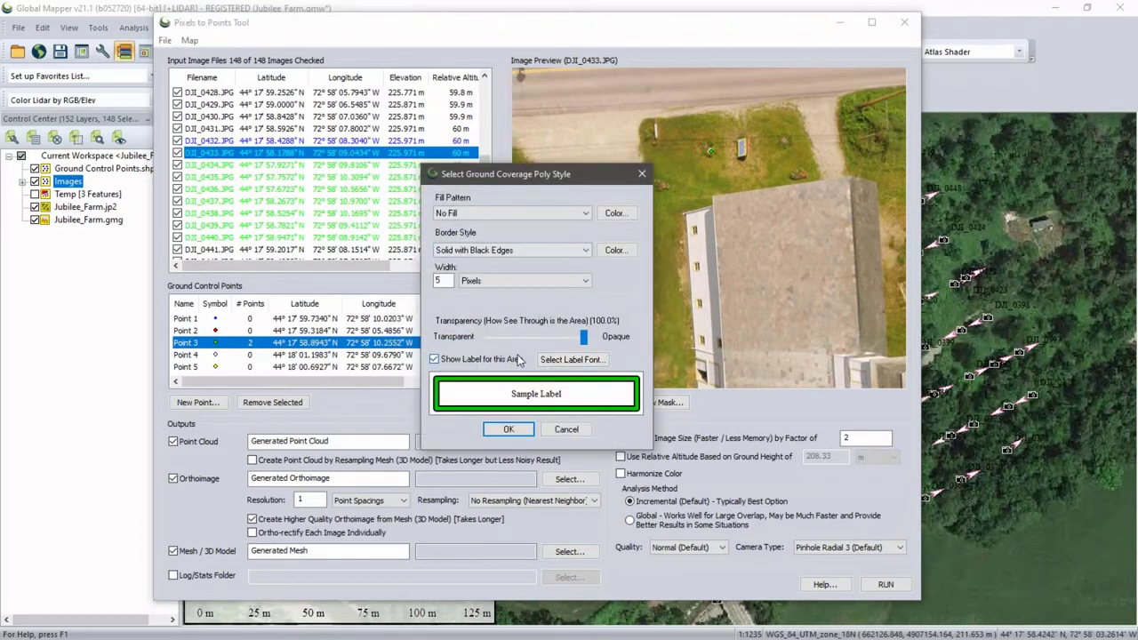
{"action": "left_click", "coordinate": [497, 436]}
{"action": "left_click_drag", "start_coordinate": [558, 24], "coordinate": [346, 578]}
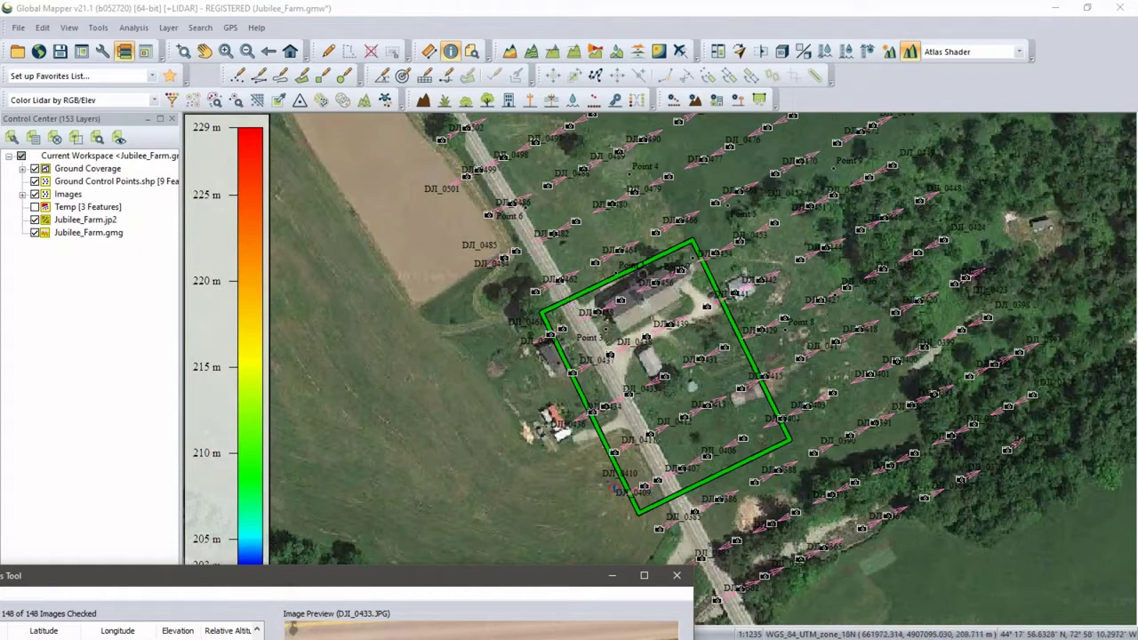
{"action": "left_click_drag", "start_coordinate": [517, 583], "coordinate": [738, 182]}
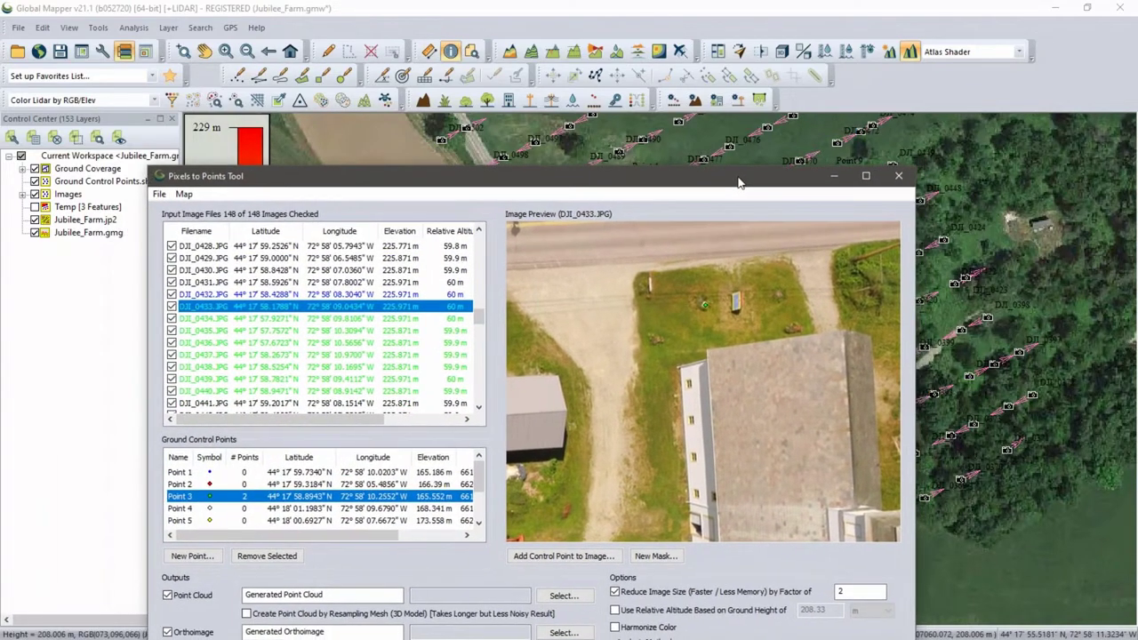
Load only image DJI_0433 as an orthoimage without P2P results or a surface layer, and view it on the map
{"action": "right_click", "coordinate": [406, 307]}
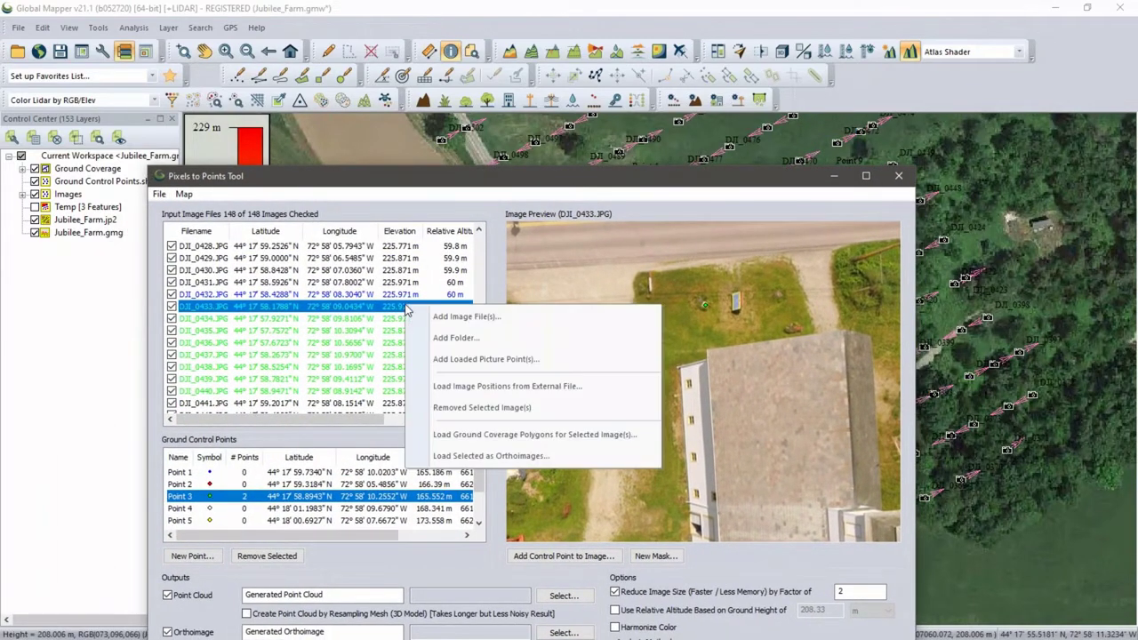
{"action": "left_click", "coordinate": [462, 459]}
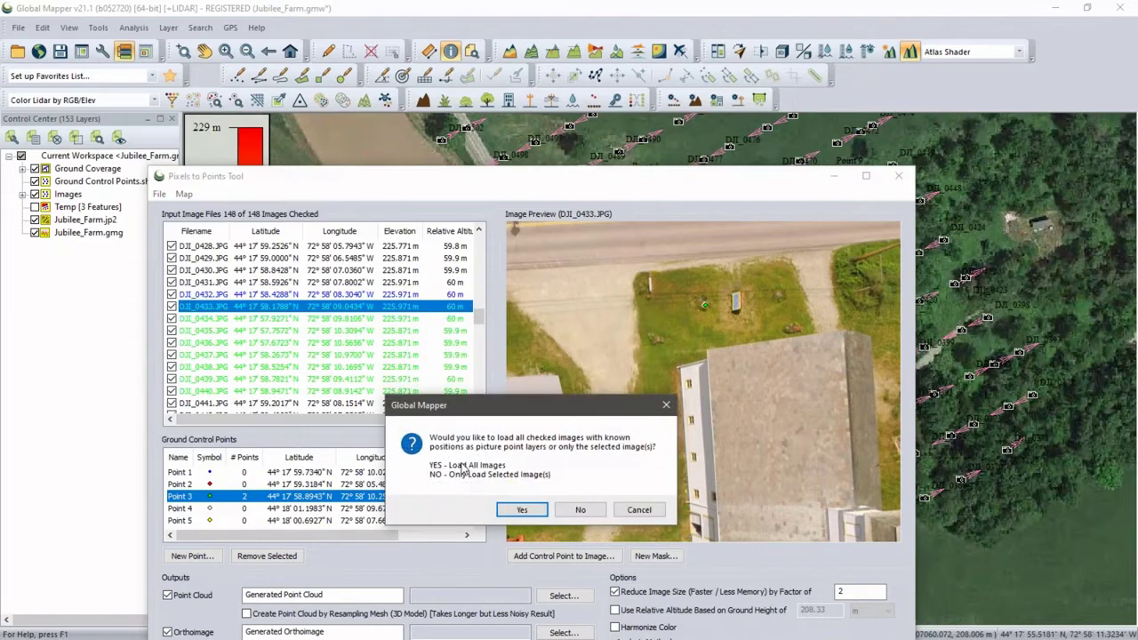
{"action": "left_click", "coordinate": [578, 510]}
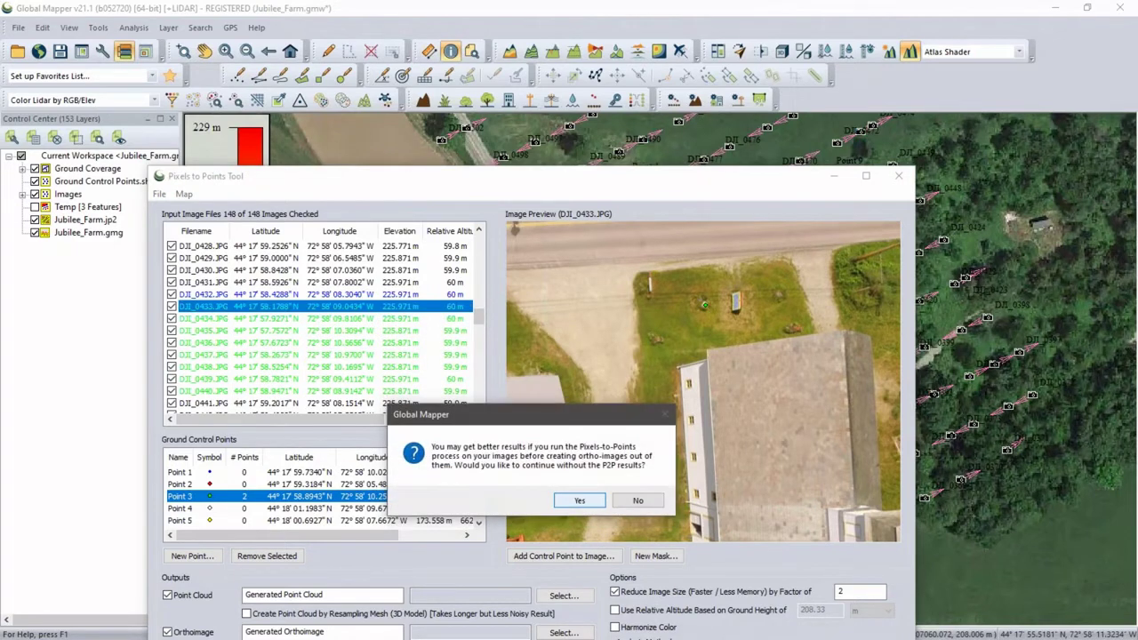
{"action": "left_click", "coordinate": [581, 501]}
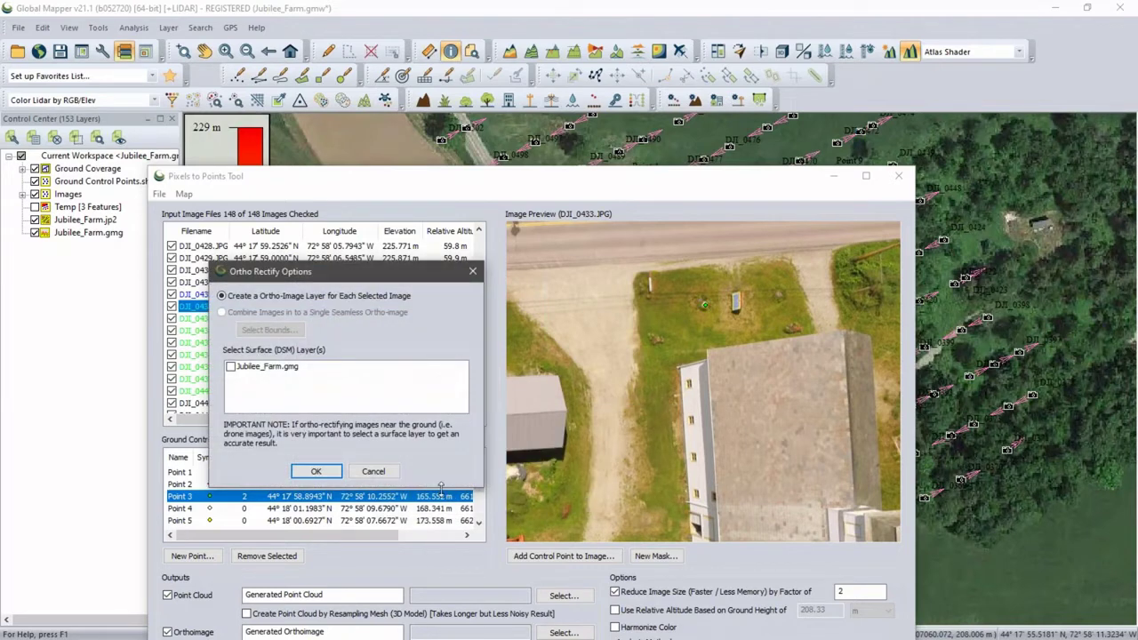
{"action": "left_click", "coordinate": [329, 476]}
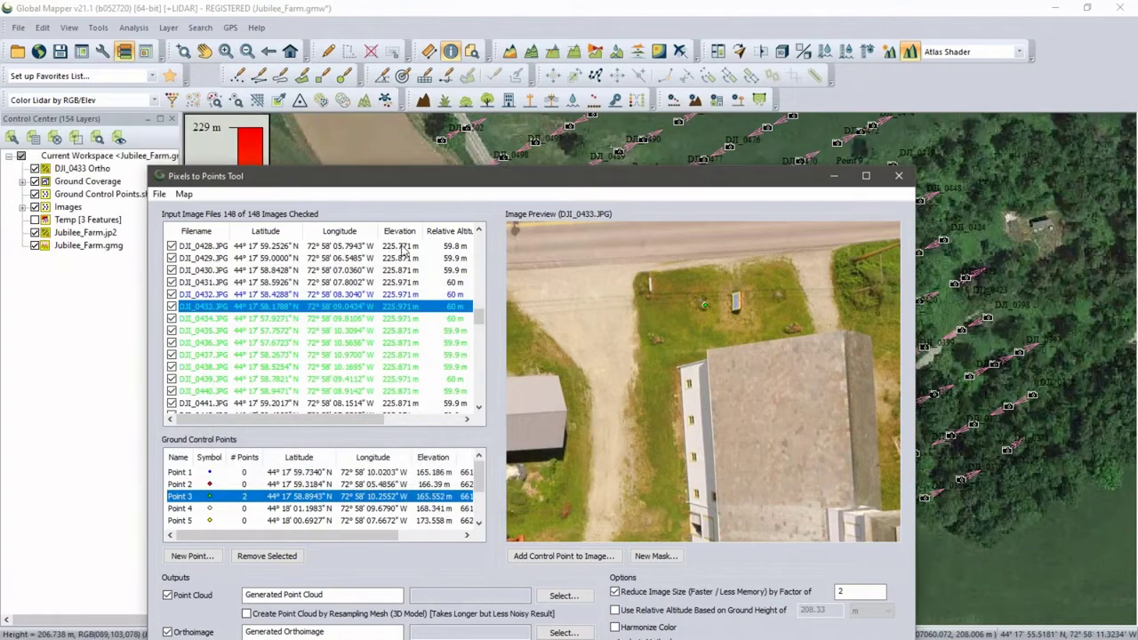
{"action": "left_click_drag", "start_coordinate": [531, 185], "coordinate": [321, 516]}
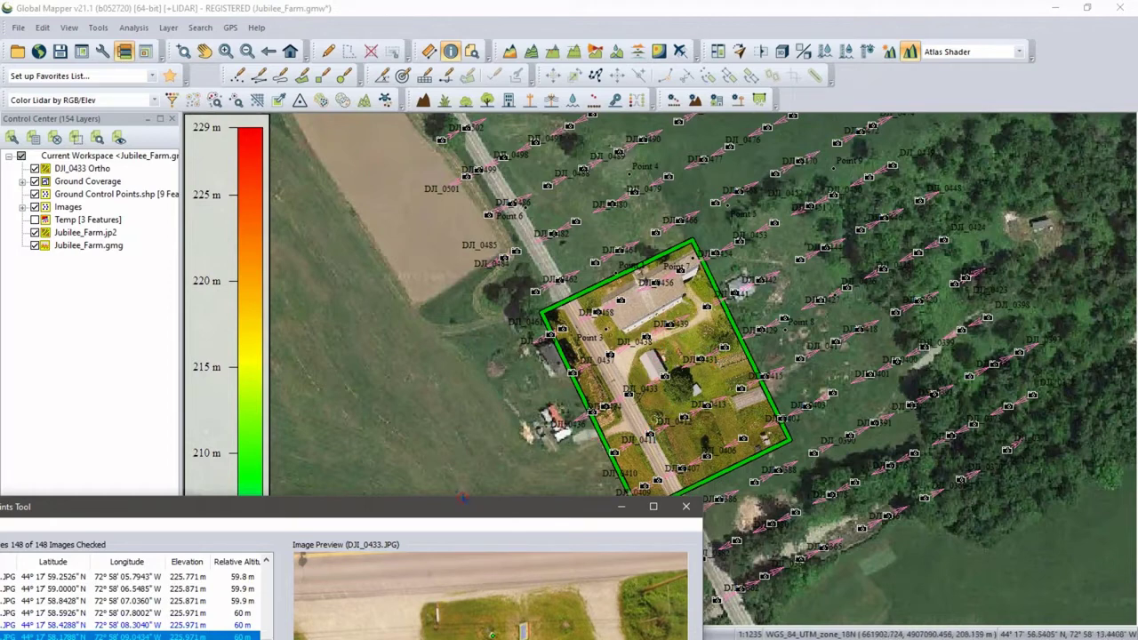
{"action": "left_click_drag", "start_coordinate": [458, 509], "coordinate": [581, 88]}
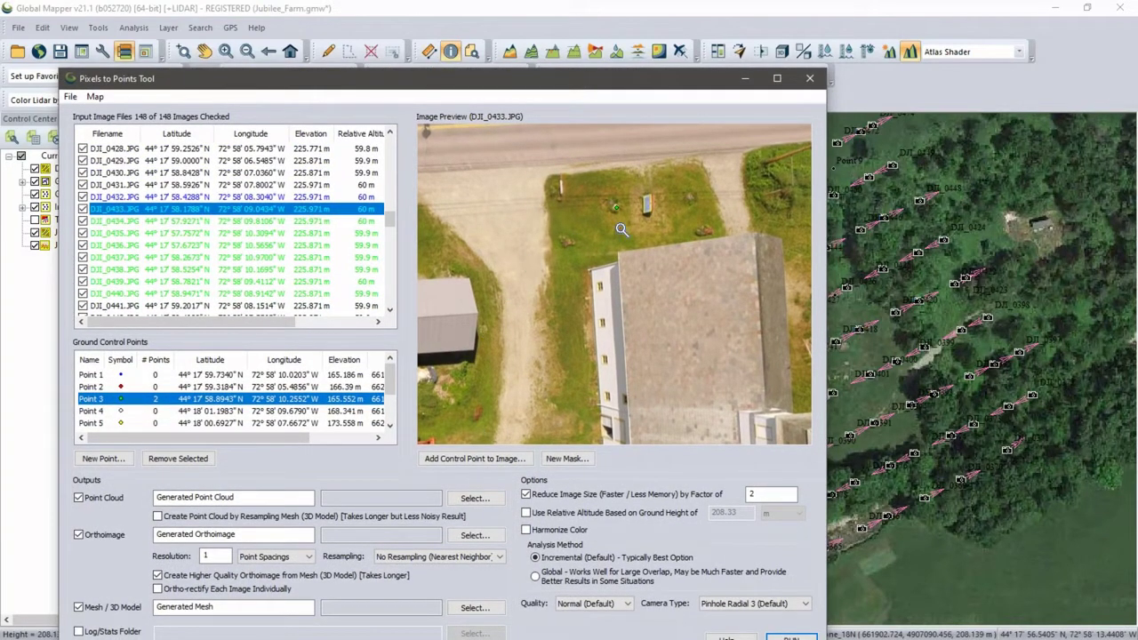
Turn off creating the higher quality orthoimage from the mesh and turn off image size reduction
{"action": "left_click_drag", "start_coordinate": [583, 85], "coordinate": [583, 59]}
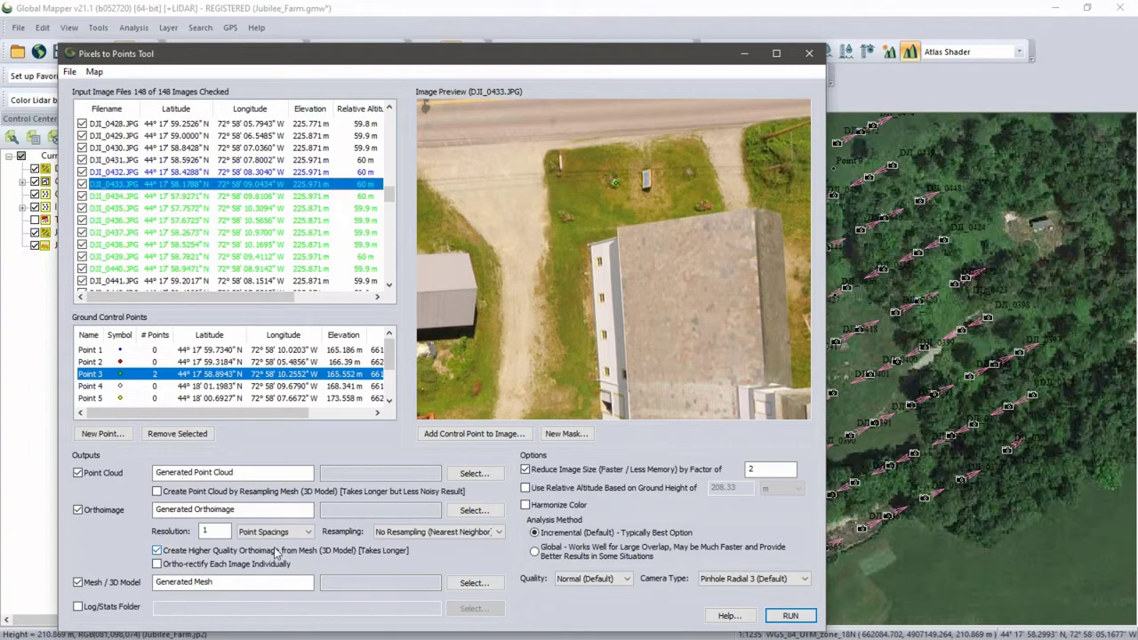
{"action": "left_click", "coordinate": [160, 554]}
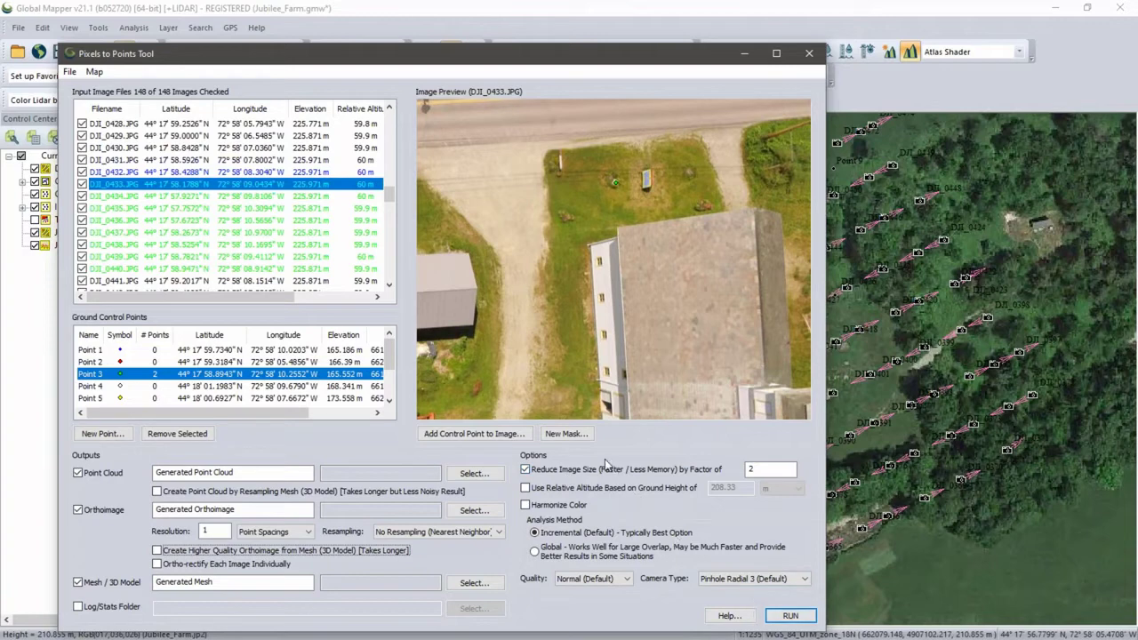
{"action": "left_click", "coordinate": [524, 469]}
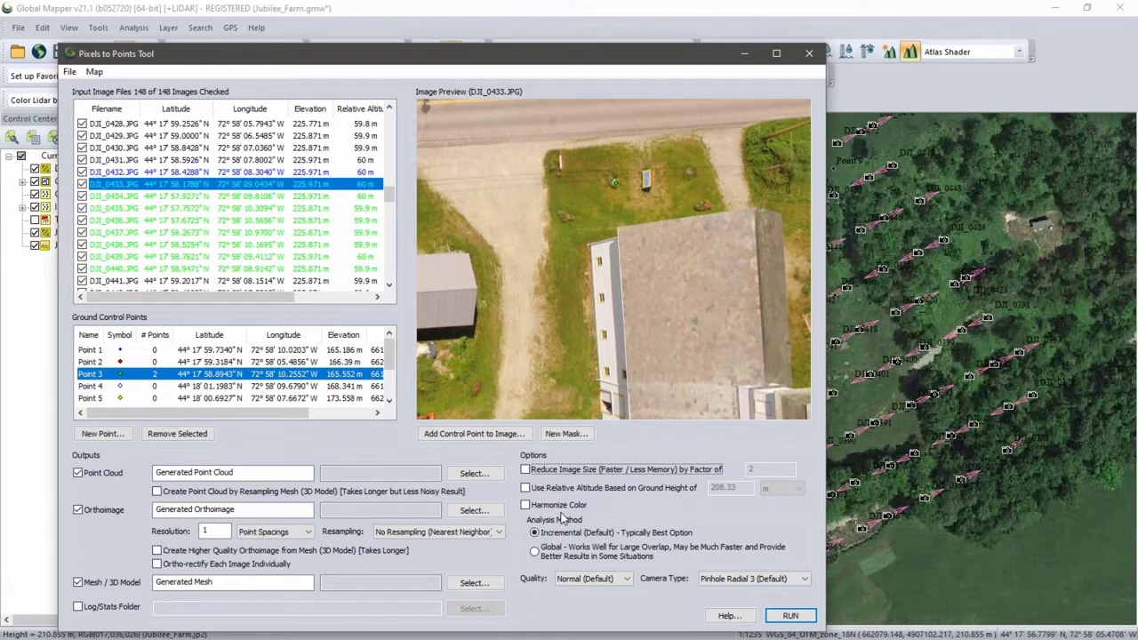
Enable Harmonize Color and set image DJI_0431 as the reference image for color harmonization
{"action": "left_click", "coordinate": [525, 505]}
{"action": "left_click", "coordinate": [525, 505]}
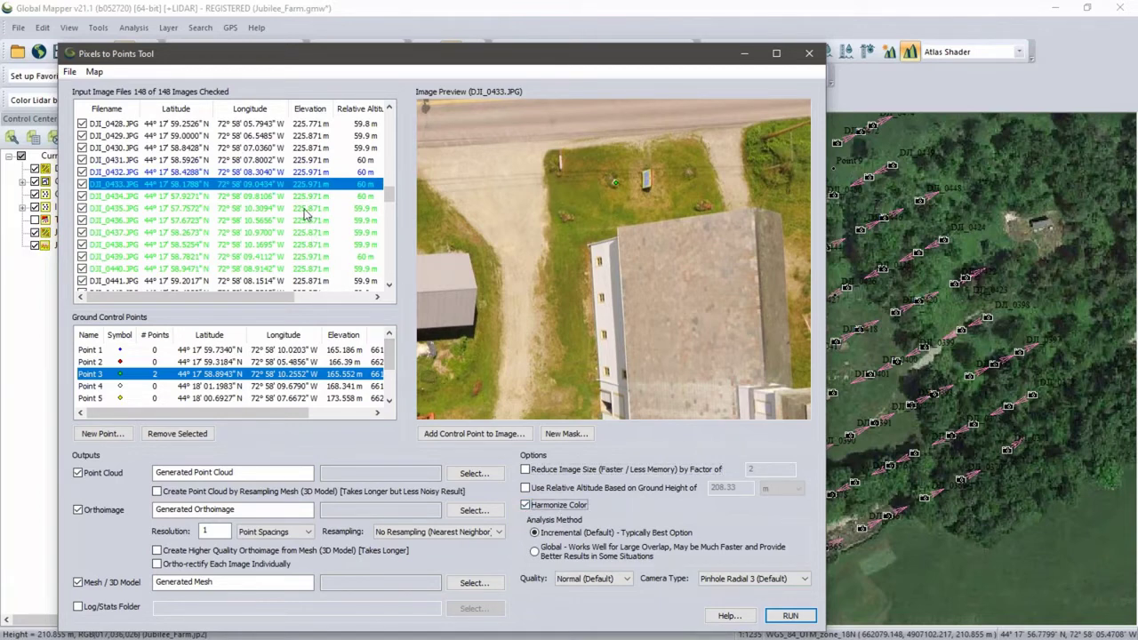
{"action": "left_click", "coordinate": [301, 161]}
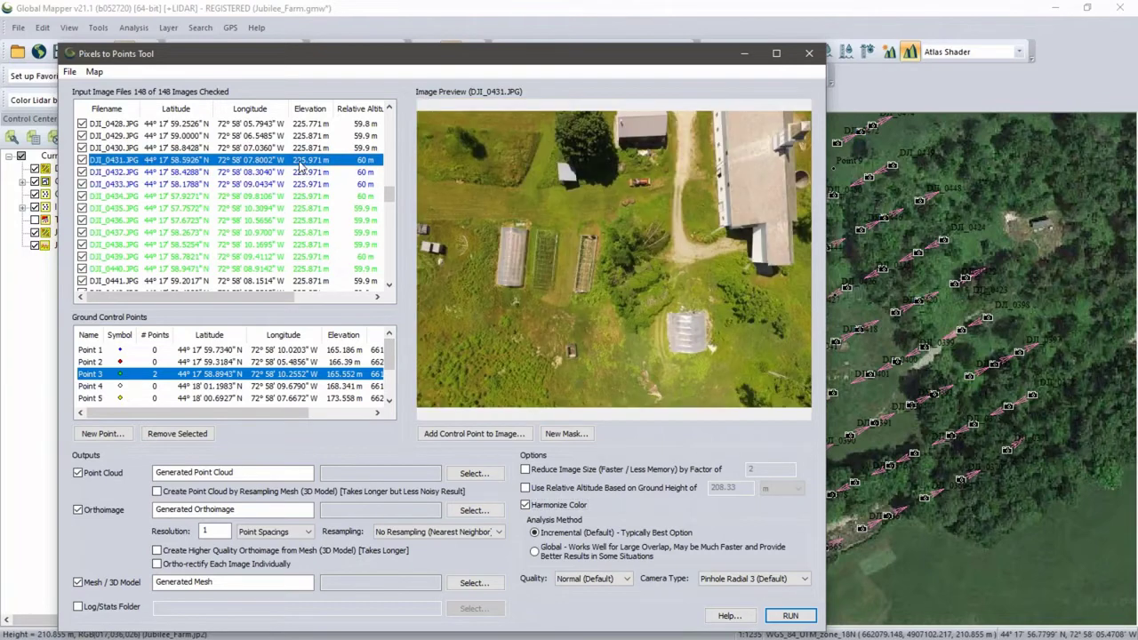
{"action": "right_click", "coordinate": [302, 162]}
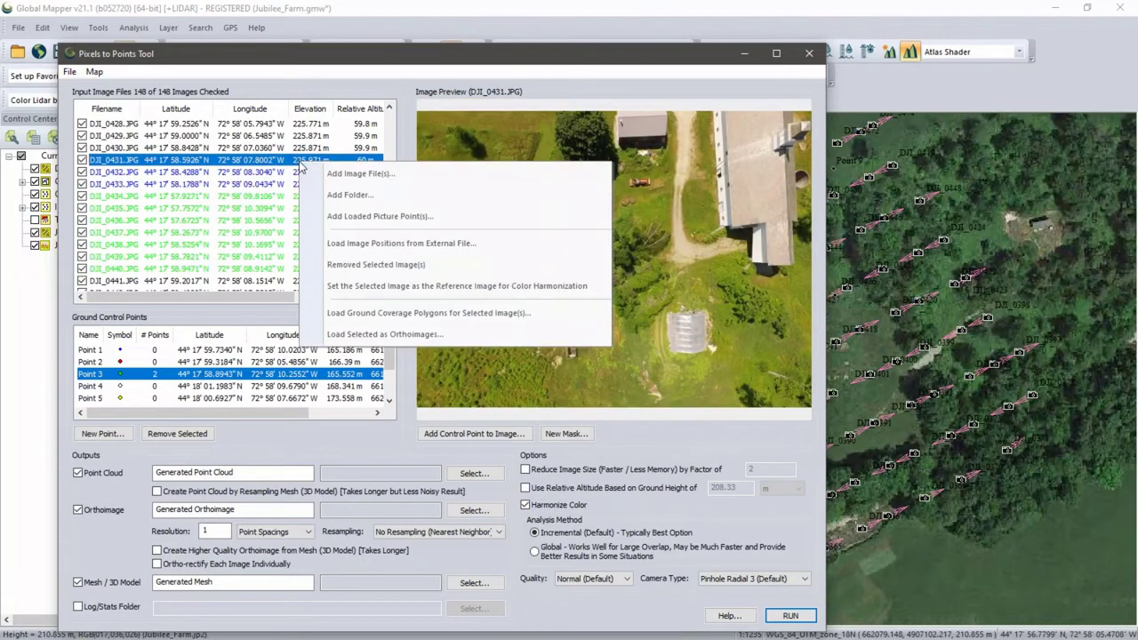
{"action": "left_click", "coordinate": [375, 283]}
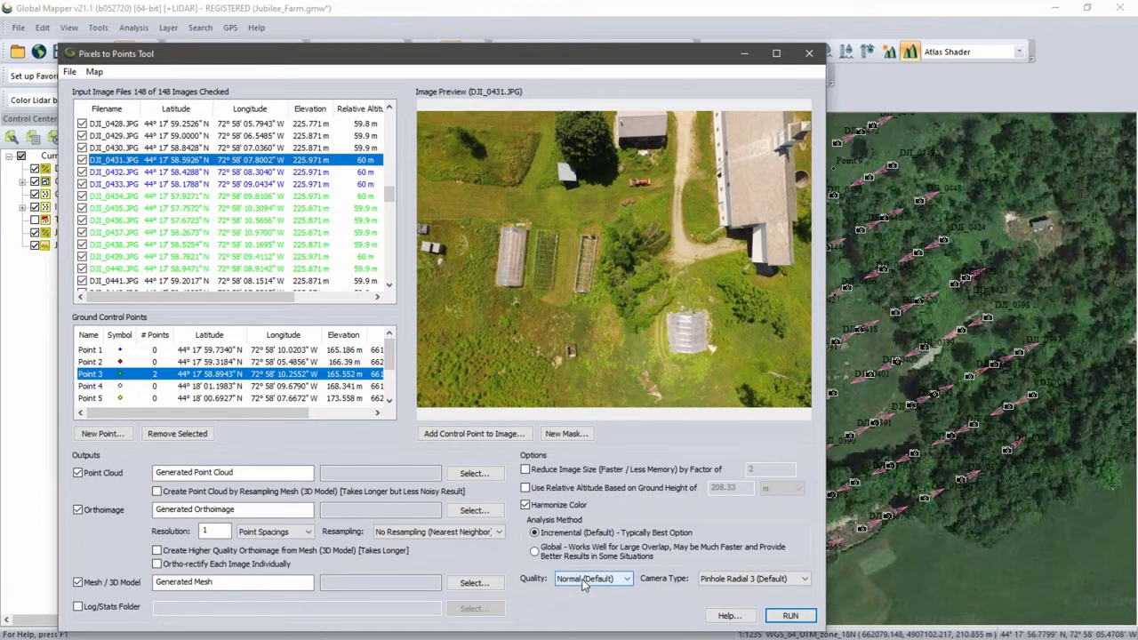
Review the available quality levels and camera types, keeping Normal quality, Incremental analysis and the Pinhole Radial 3 camera
{"action": "left_click", "coordinate": [620, 582]}
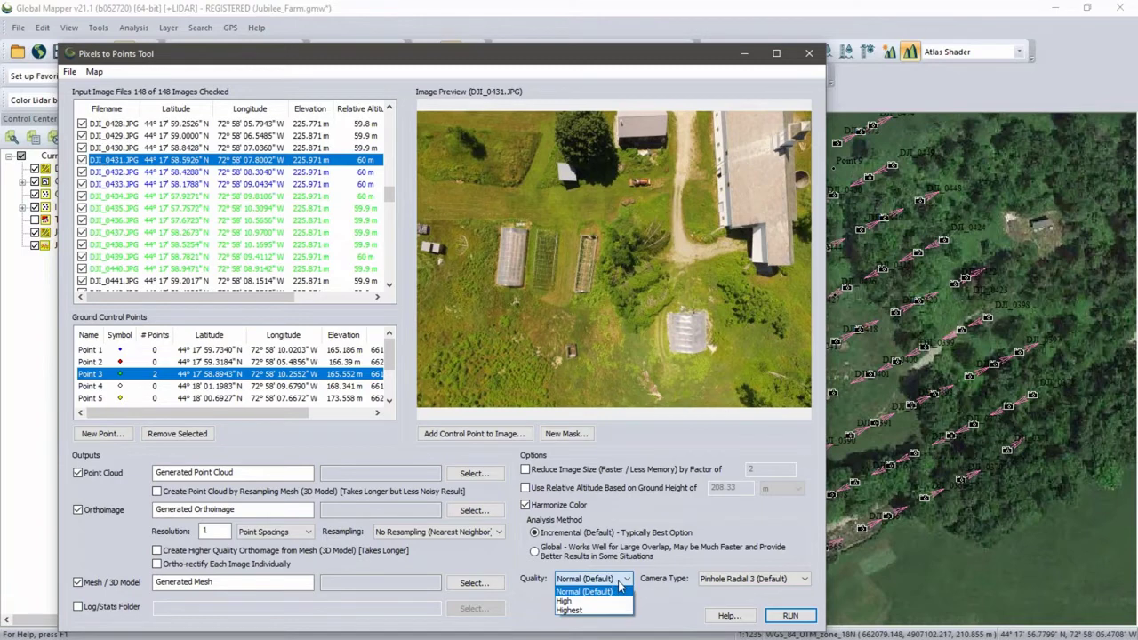
{"action": "left_click", "coordinate": [620, 583]}
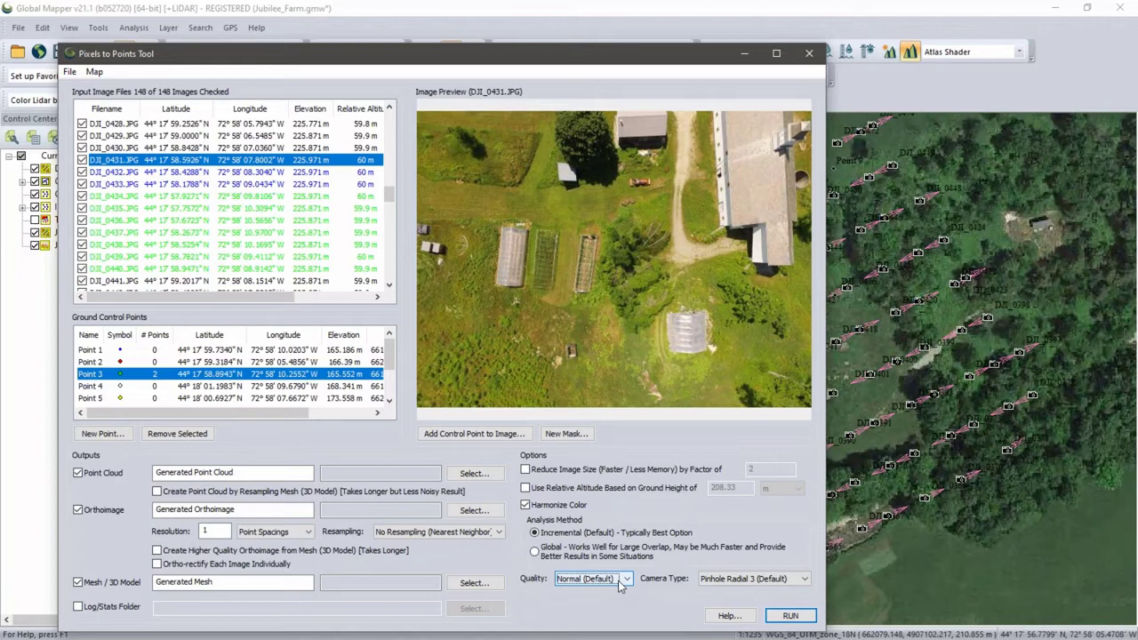
{"action": "left_click", "coordinate": [599, 534]}
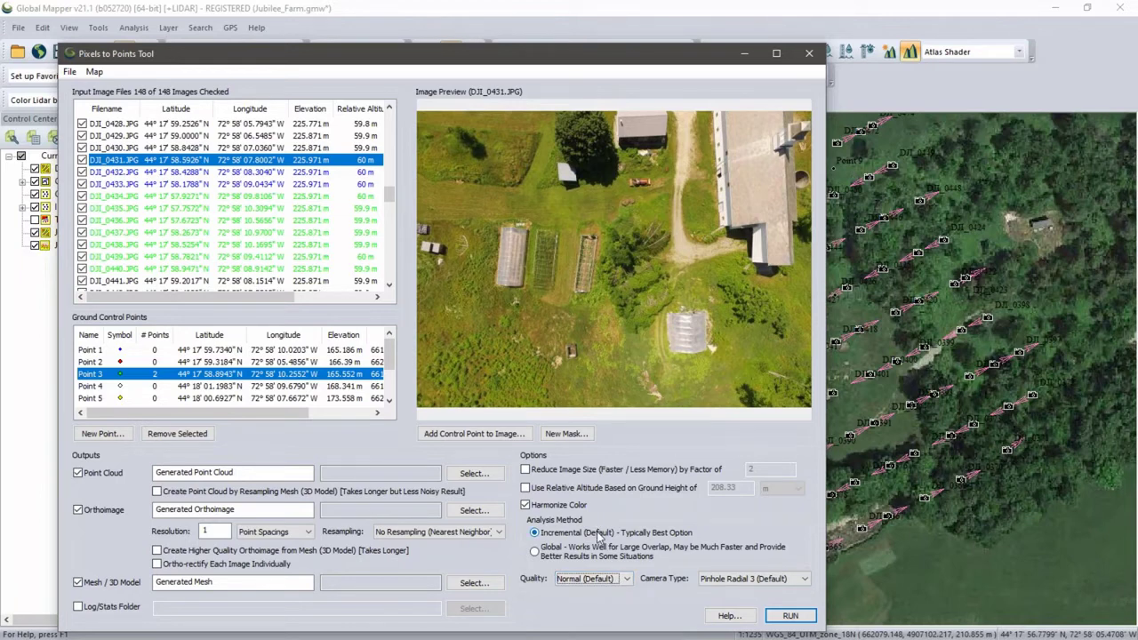
{"action": "left_click", "coordinate": [803, 579]}
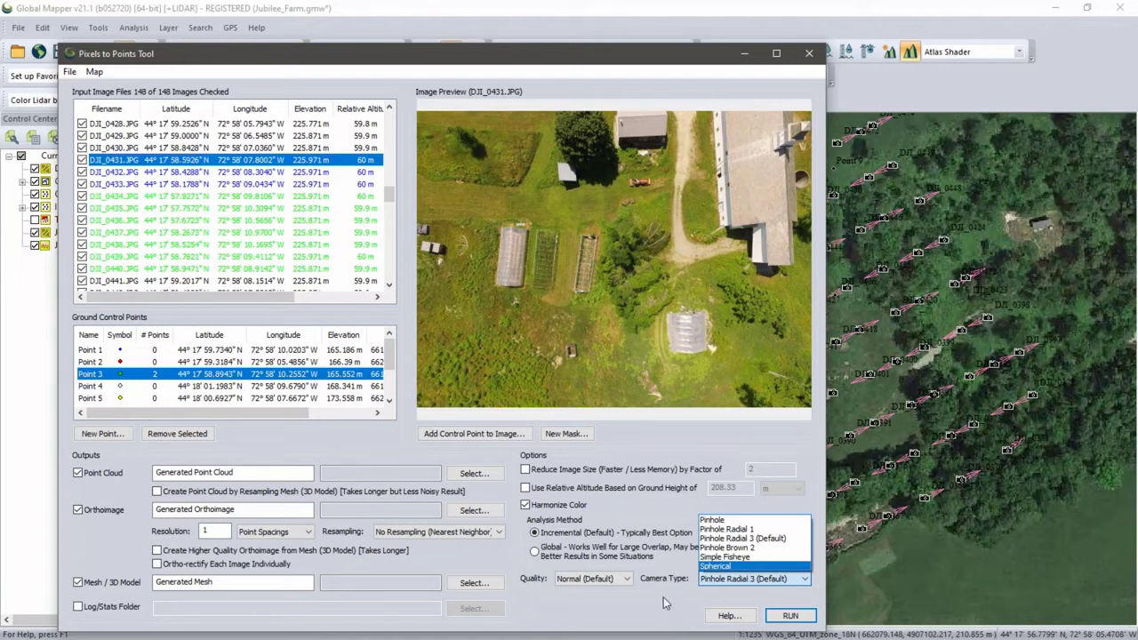
{"action": "key", "text": "Escape"}
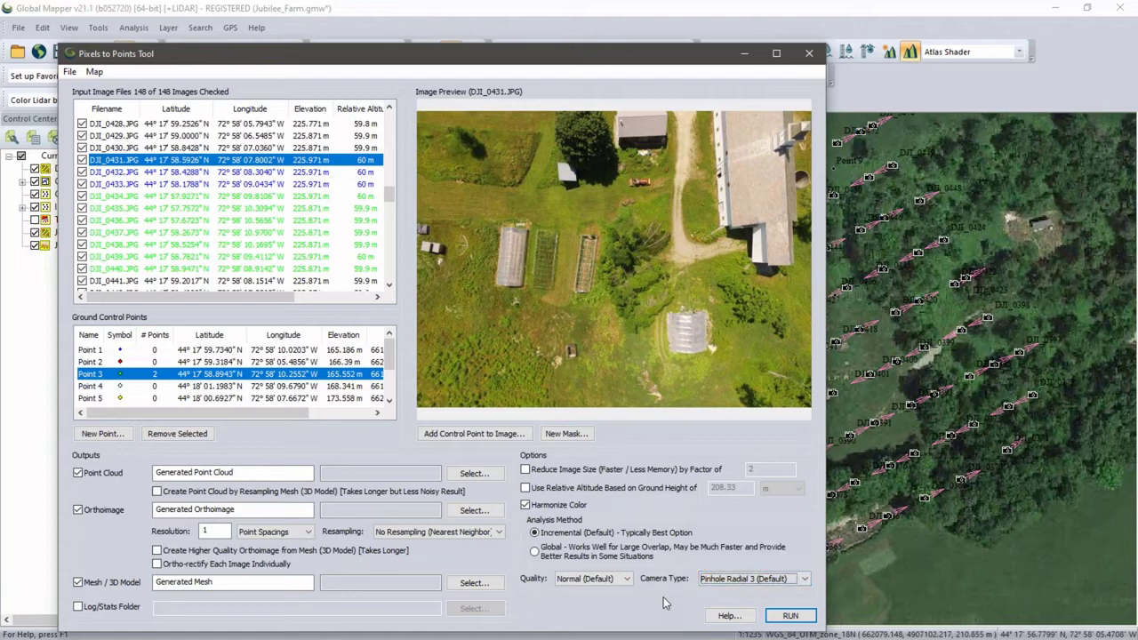
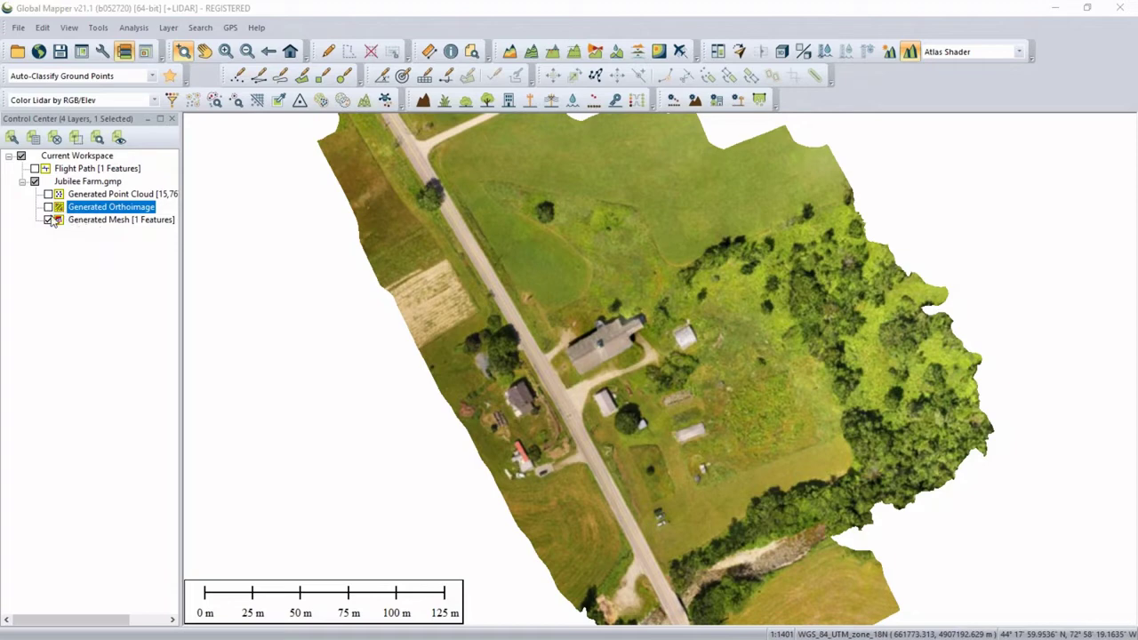
Show the generated point cloud instead of the mesh and examine its metadata and classification statistics
{"action": "left_click", "coordinate": [48, 219]}
{"action": "left_click", "coordinate": [48, 193]}
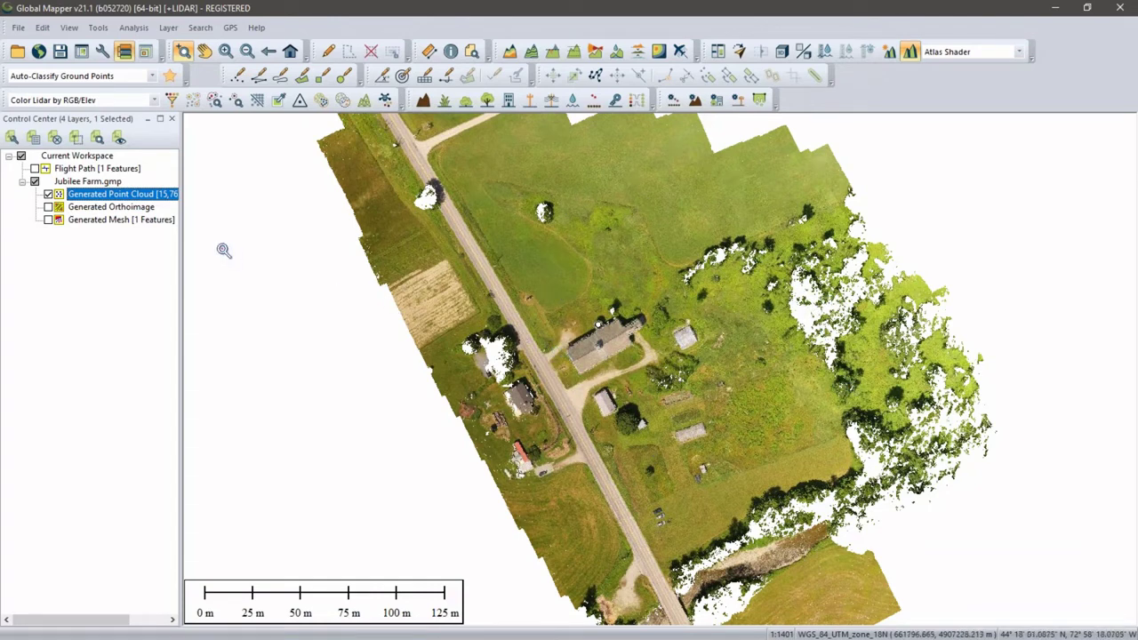
{"action": "right_click", "coordinate": [124, 196]}
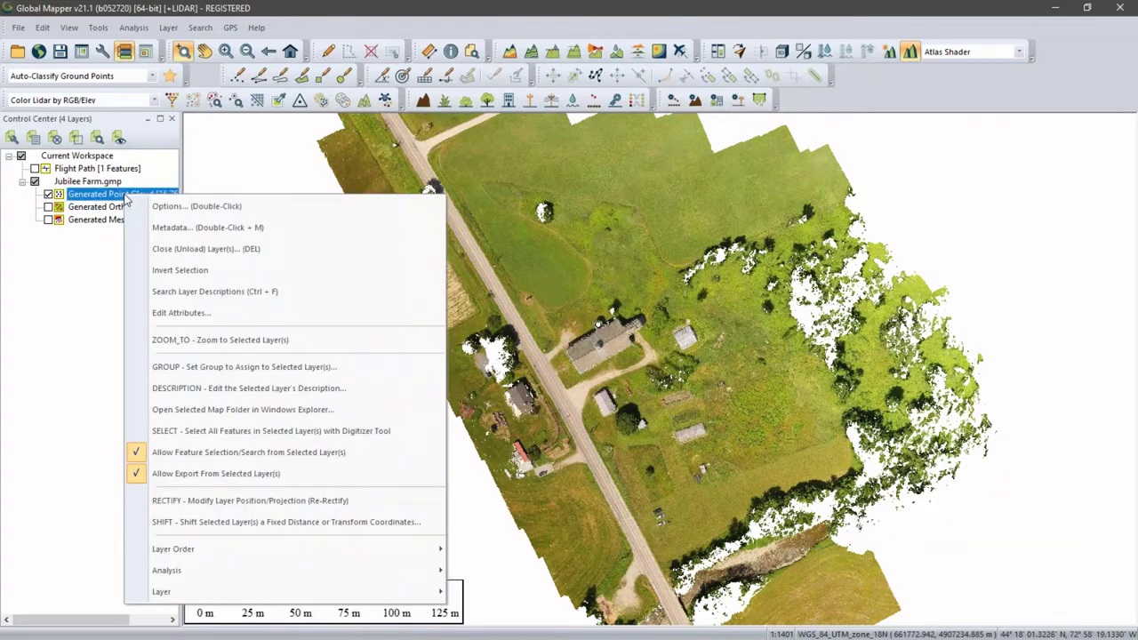
{"action": "left_click", "coordinate": [160, 229]}
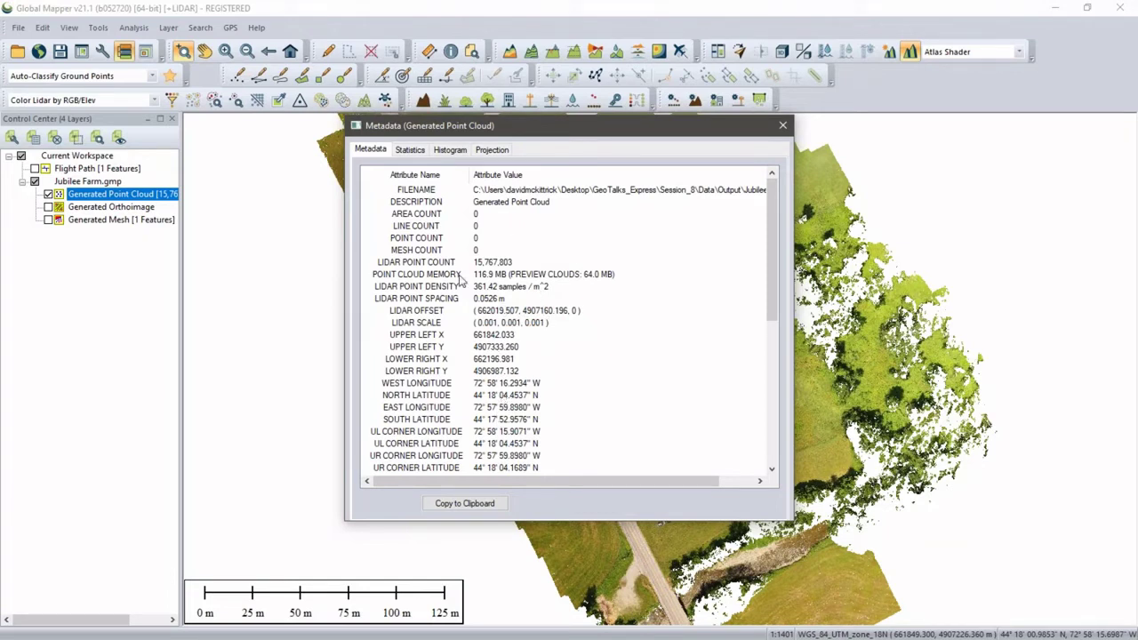
{"action": "left_click", "coordinate": [412, 151]}
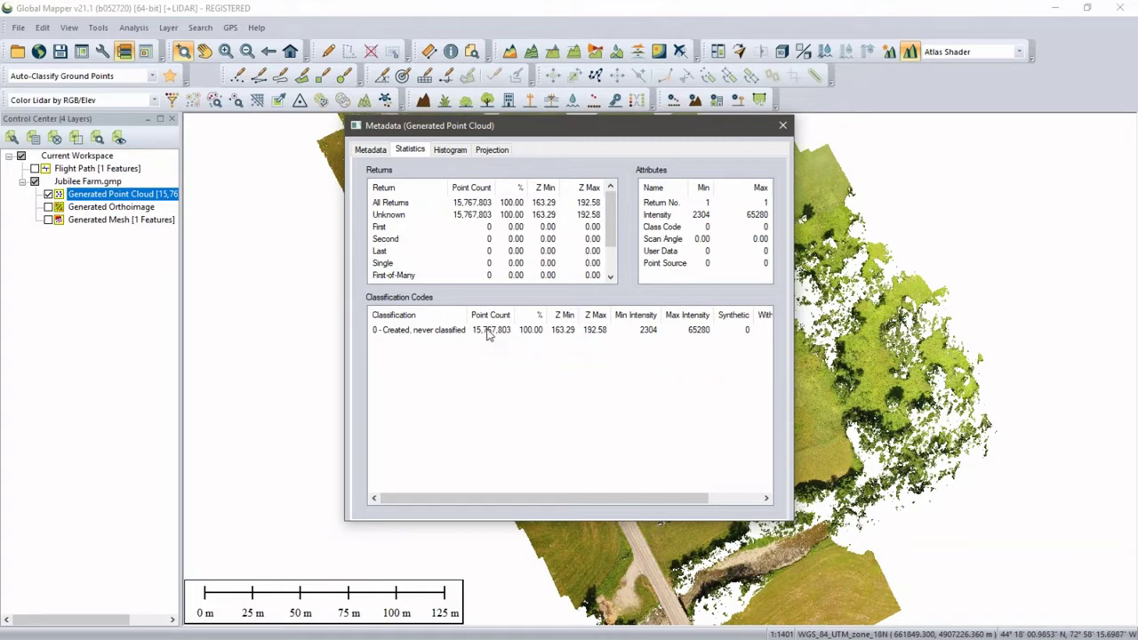
{"action": "left_click_drag", "start_coordinate": [734, 128], "coordinate": [726, 163]}
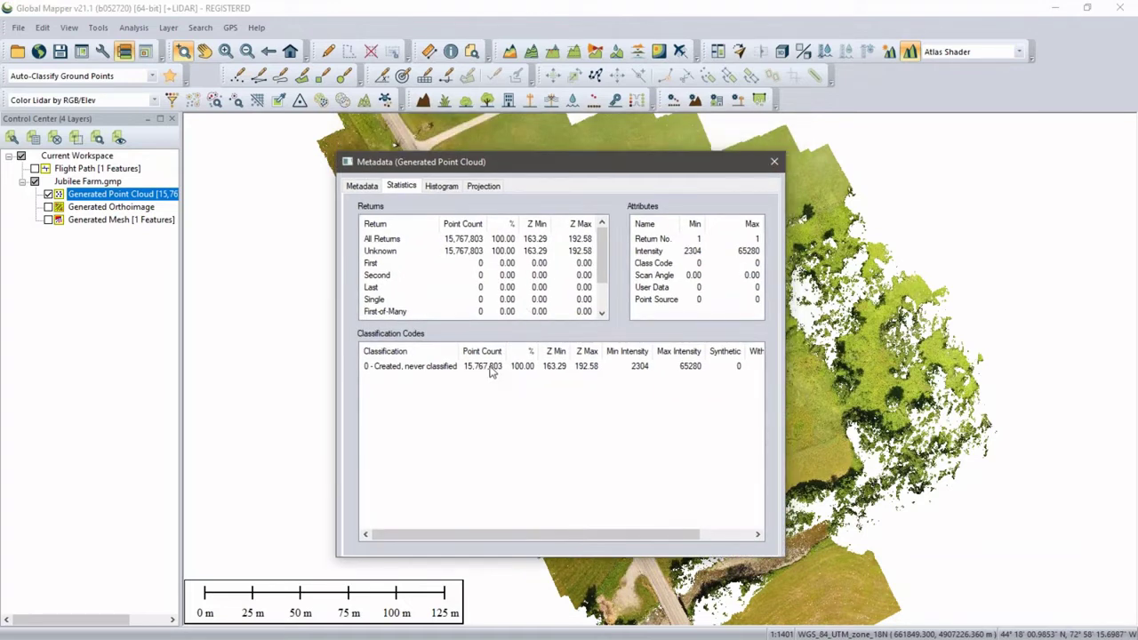
{"action": "left_click", "coordinate": [776, 163]}
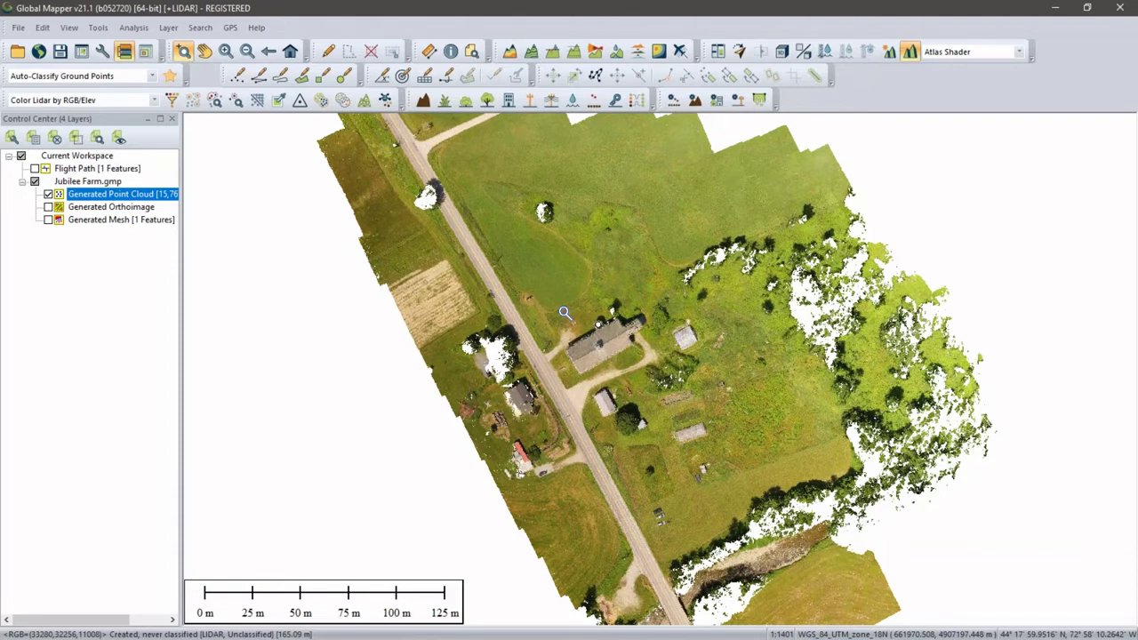
Show the generated orthoimage instead of the point cloud and examine its detail around the barn and road
{"action": "left_click", "coordinate": [49, 193]}
{"action": "left_click", "coordinate": [48, 207]}
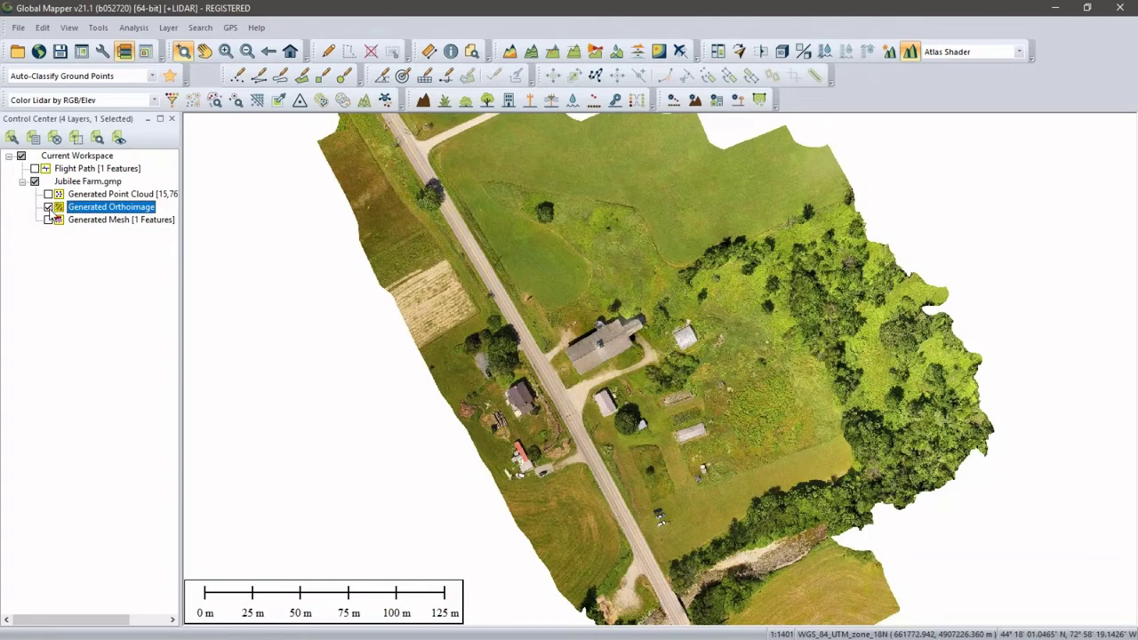
{"action": "left_click", "coordinate": [612, 295]}
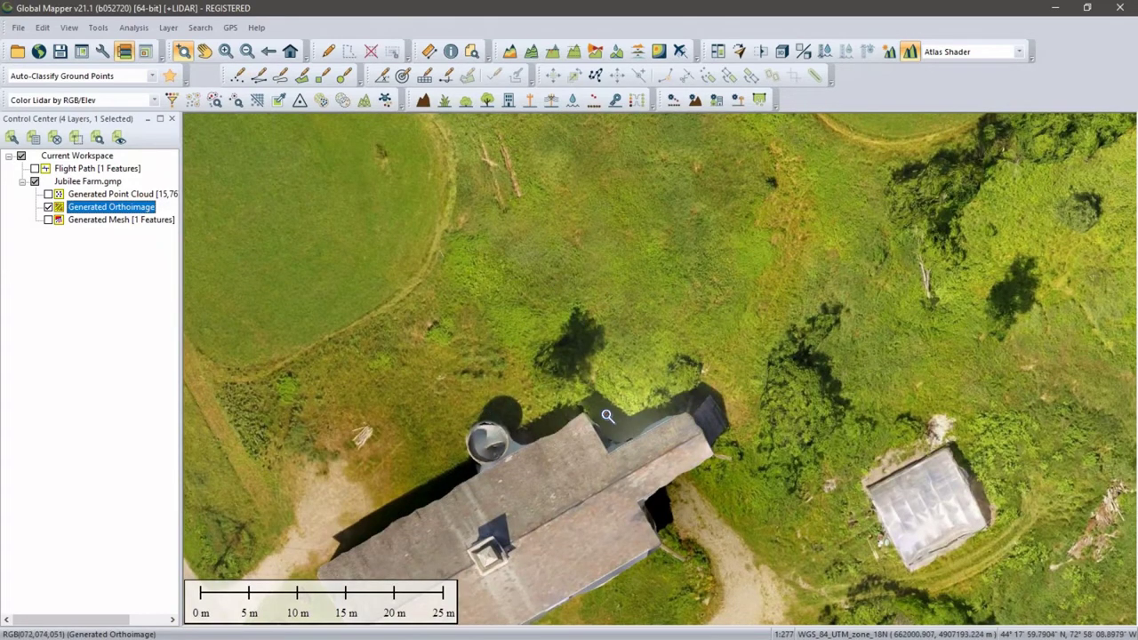
{"action": "scroll", "coordinate": [374, 365], "scroll_direction": "down", "scroll_amount": 3}
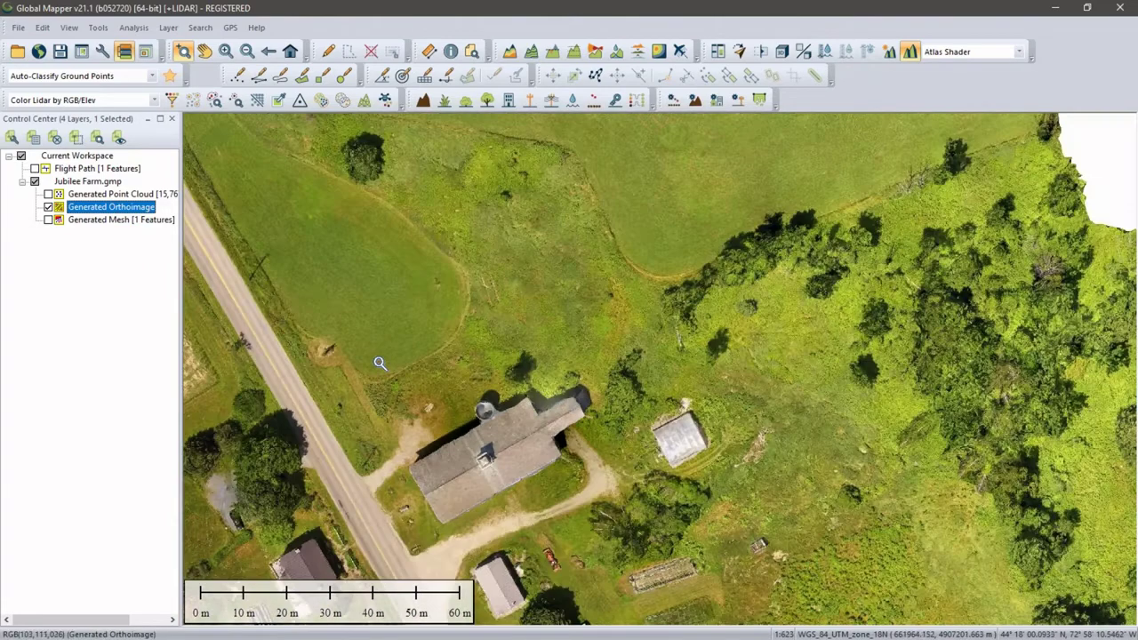
{"action": "middle_click_drag", "start_coordinate": [389, 320], "coordinate": [462, 329]}
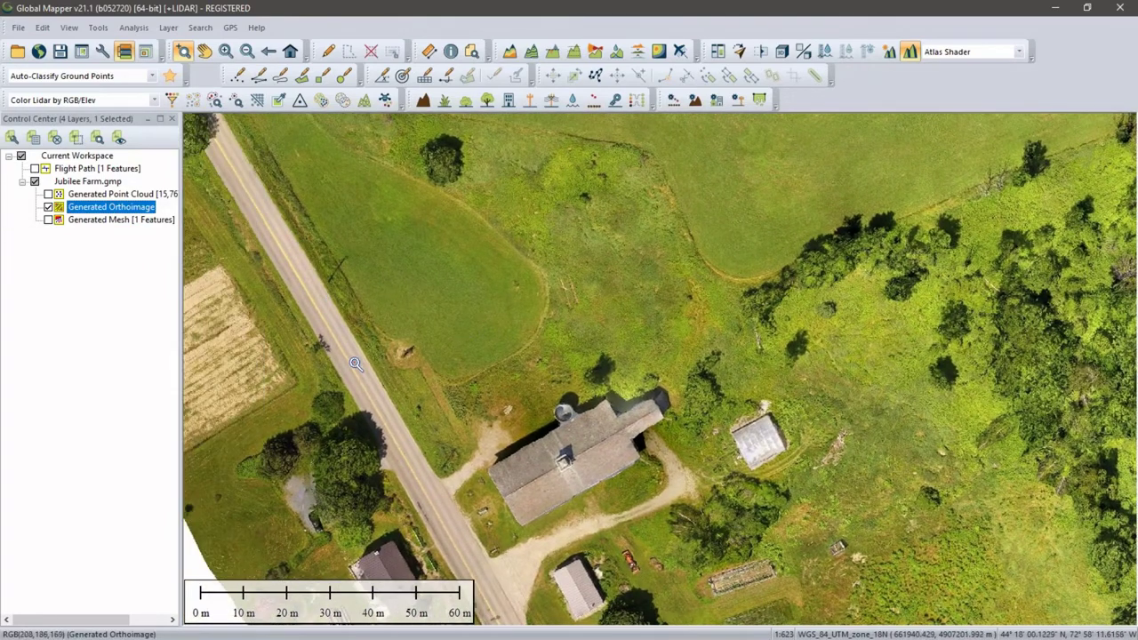
{"action": "left_click", "coordinate": [491, 528]}
Show the generated mesh instead of the orthoimage and examine the triangle structure of the barn roof up close
{"action": "left_click", "coordinate": [48, 206]}
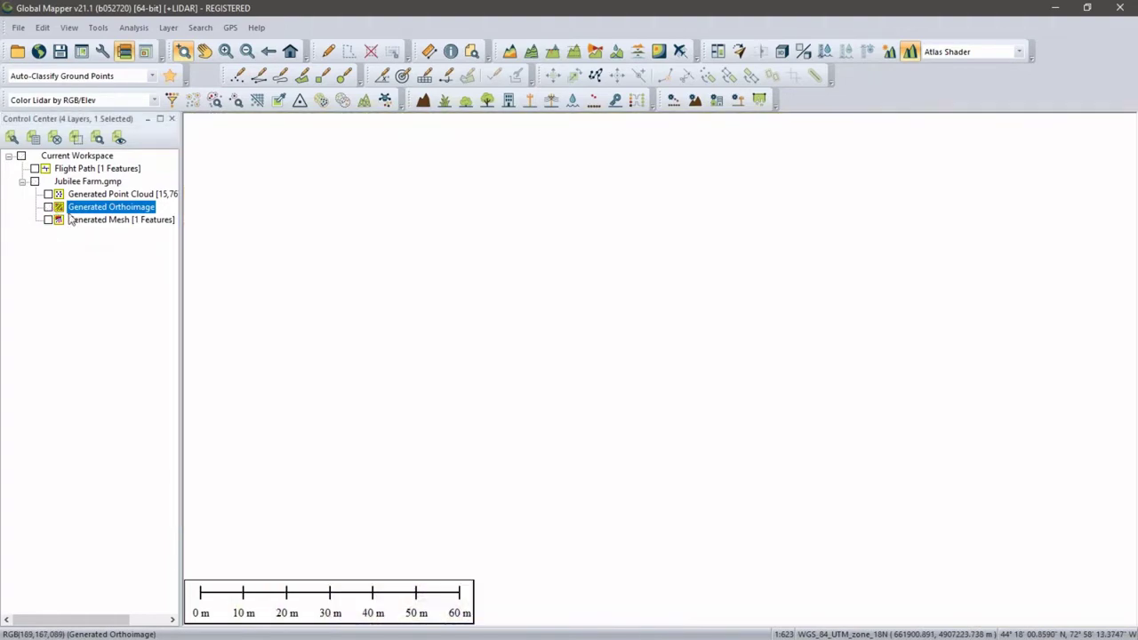
{"action": "scroll", "coordinate": [498, 318], "scroll_direction": "down", "scroll_amount": 1}
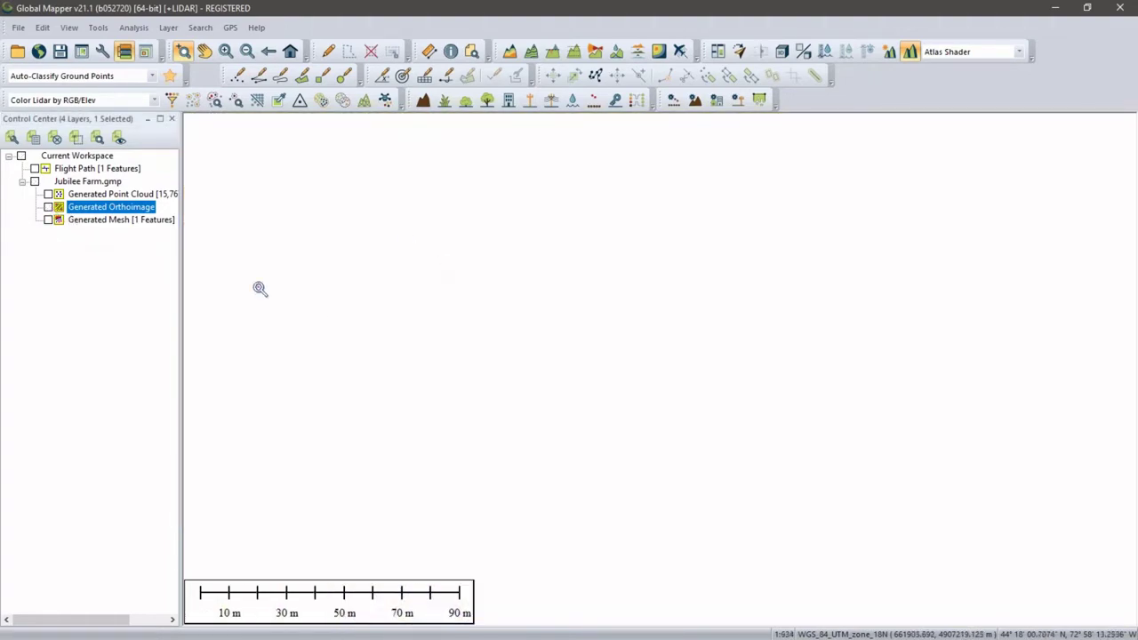
{"action": "left_click", "coordinate": [54, 221]}
{"action": "left_click", "coordinate": [48, 219]}
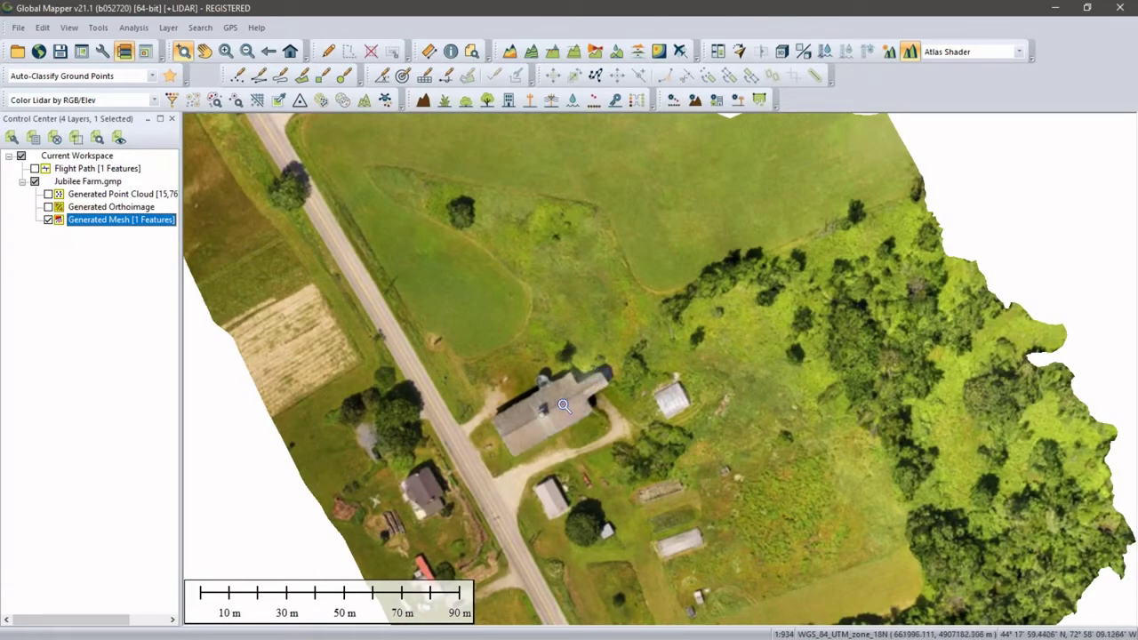
{"action": "scroll", "coordinate": [563, 406], "scroll_direction": "up", "scroll_amount": 2}
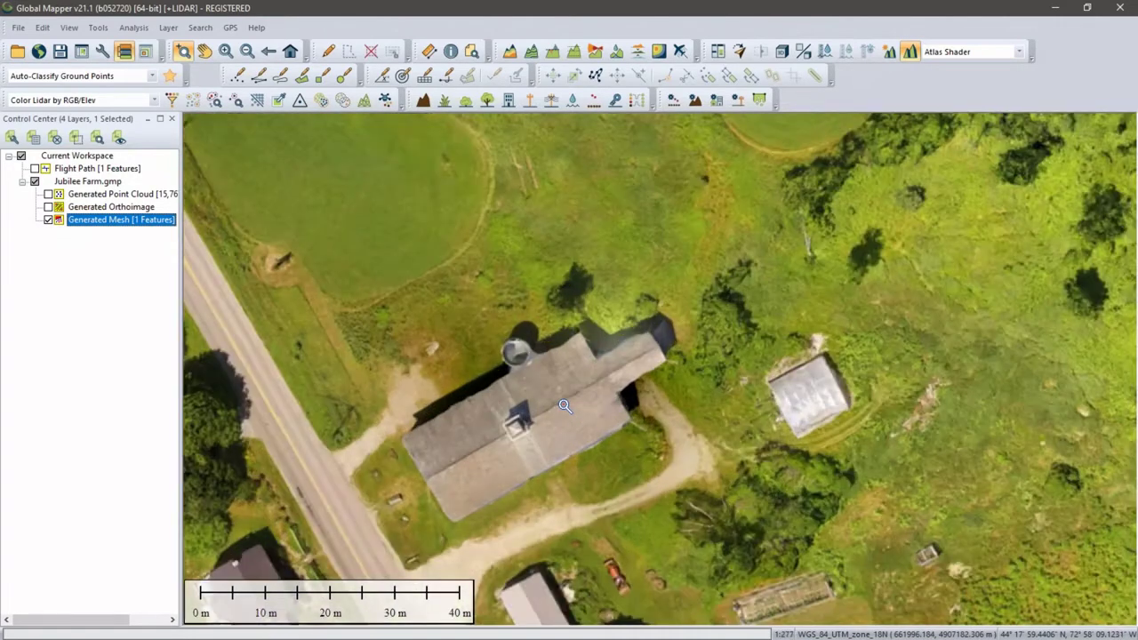
{"action": "scroll", "coordinate": [564, 407], "scroll_direction": "up", "scroll_amount": 1}
{"action": "scroll", "coordinate": [564, 407], "scroll_direction": "up", "scroll_amount": 1}
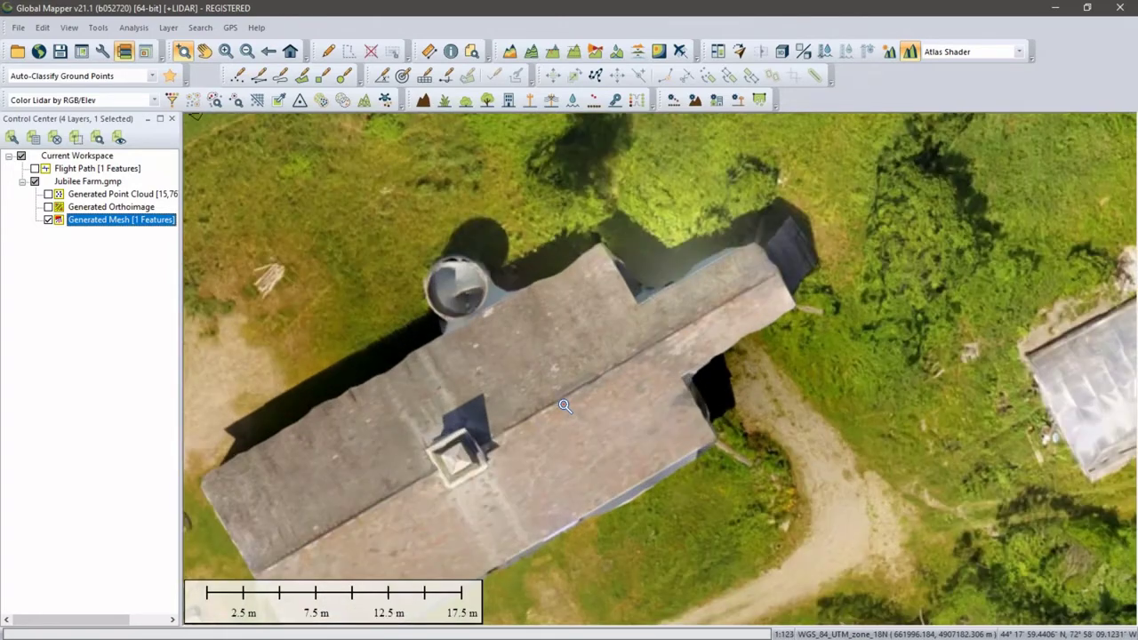
{"action": "scroll", "coordinate": [564, 407], "scroll_direction": "up", "scroll_amount": 1}
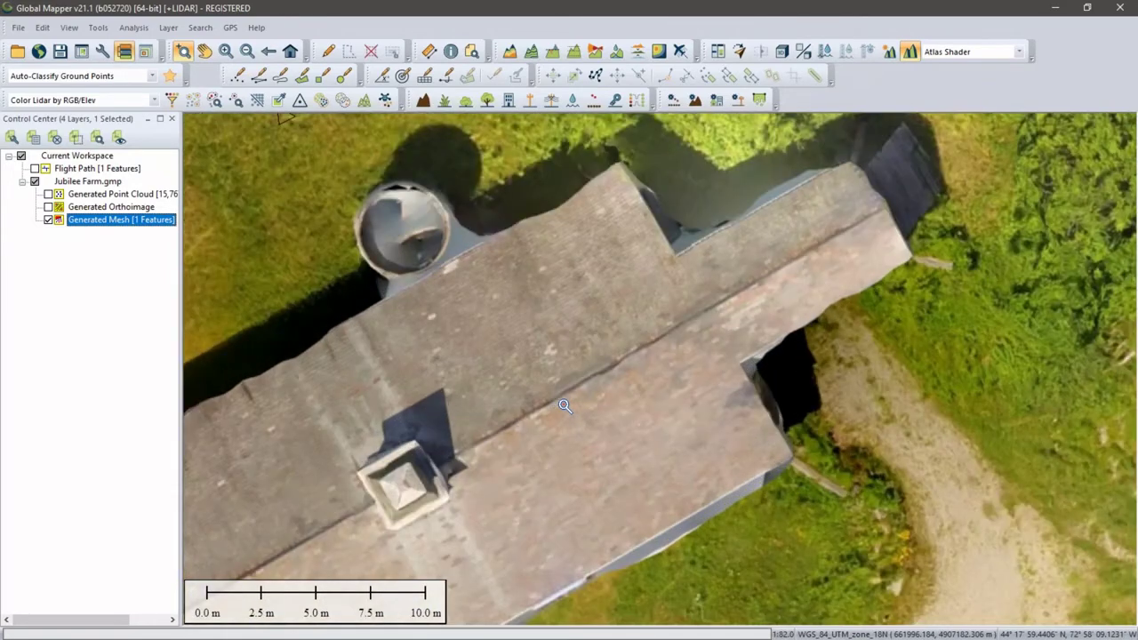
{"action": "scroll", "coordinate": [564, 406], "scroll_direction": "up", "scroll_amount": 1}
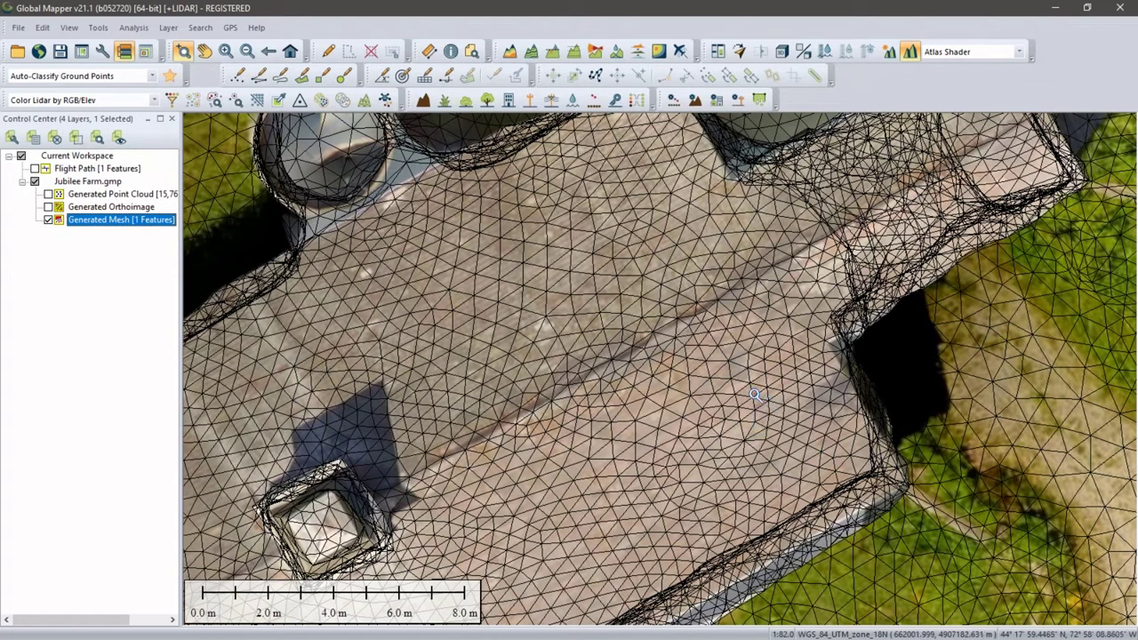
Display the generated mesh of the whole farm in the 3D viewer
{"action": "scroll", "coordinate": [755, 395], "scroll_direction": "down", "scroll_amount": 1}
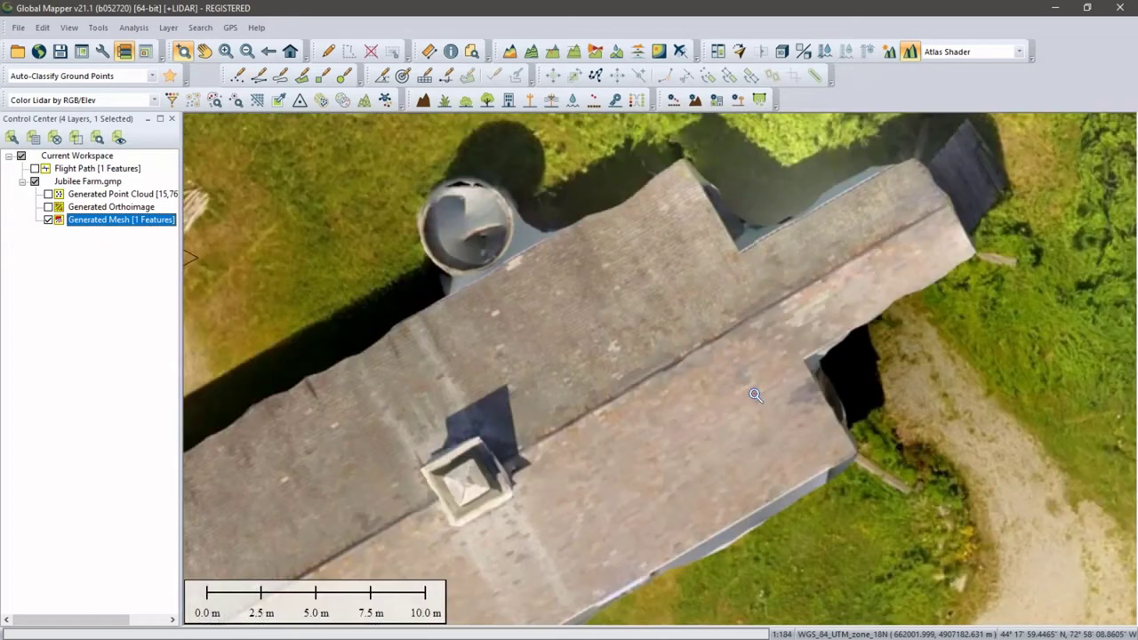
{"action": "scroll", "coordinate": [755, 394], "scroll_direction": "down", "scroll_amount": 1}
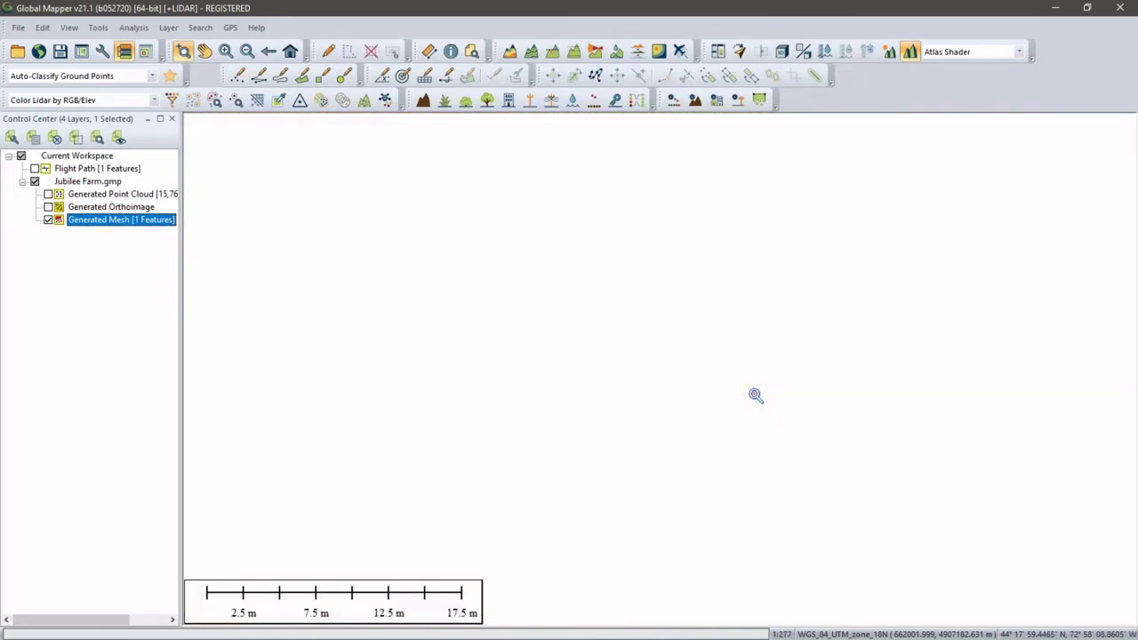
{"action": "scroll", "coordinate": [755, 395], "scroll_direction": "down", "scroll_amount": 1}
{"action": "scroll", "coordinate": [755, 395], "scroll_direction": "down", "scroll_amount": 1}
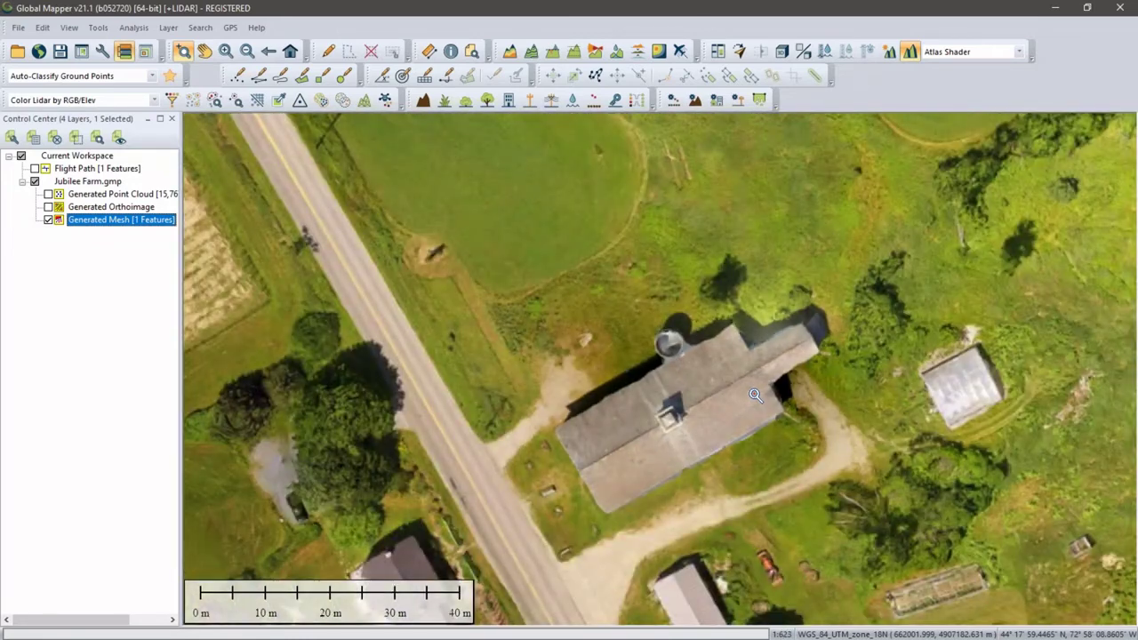
{"action": "scroll", "coordinate": [755, 395], "scroll_direction": "down", "scroll_amount": 1}
{"action": "scroll", "coordinate": [755, 395], "scroll_direction": "down", "scroll_amount": 1}
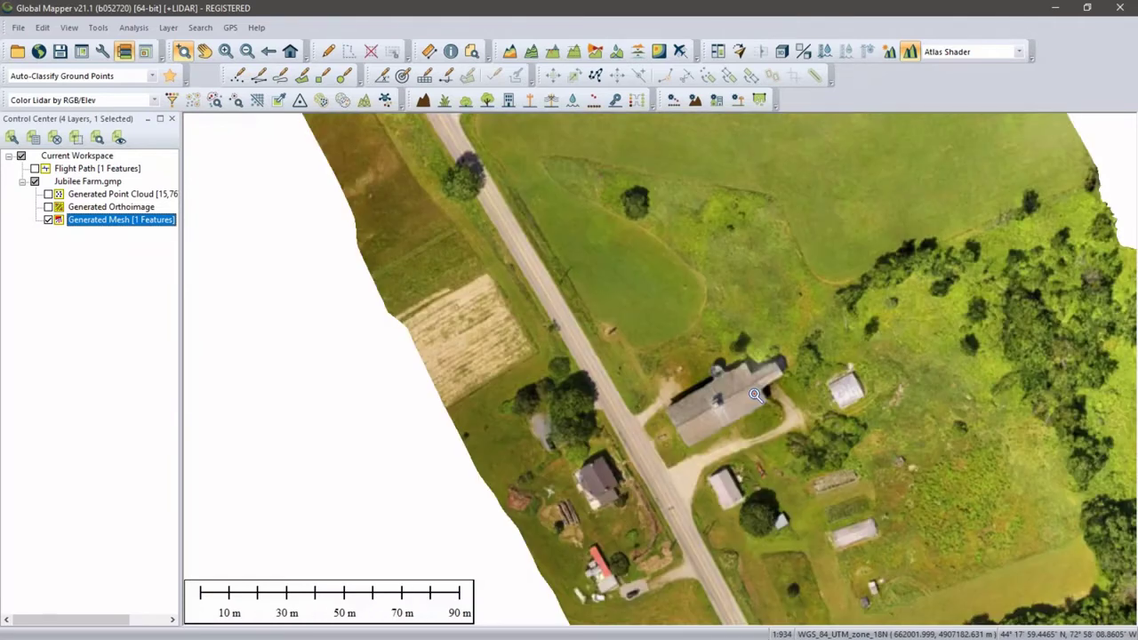
{"action": "left_click", "coordinate": [782, 51]}
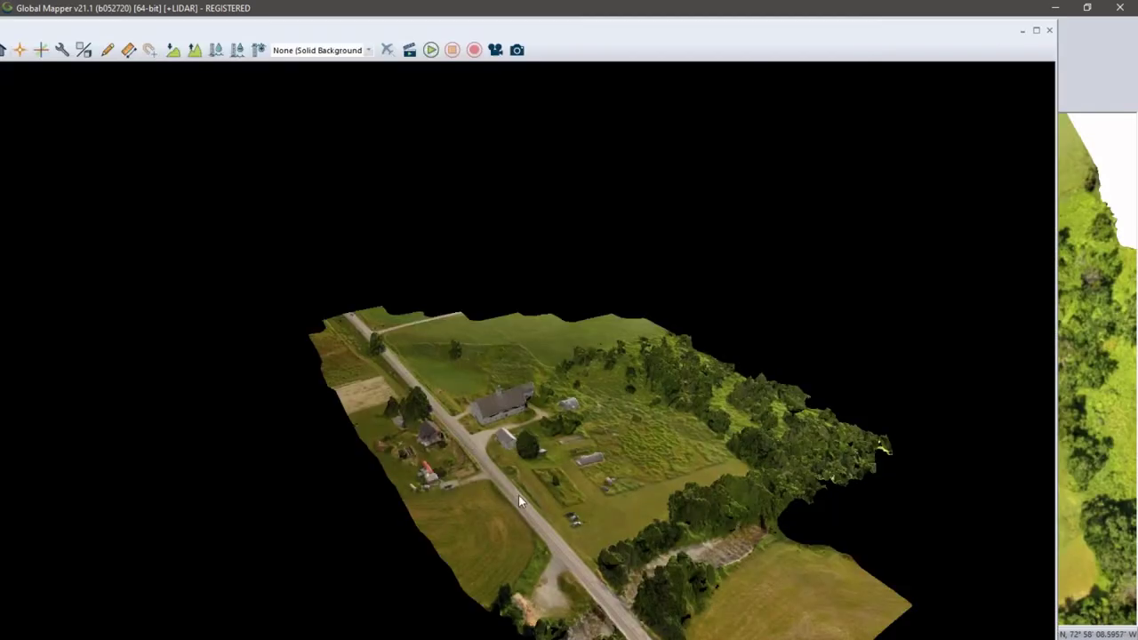
Examine the farm mesh in the 3D viewer around the barn, road and fields from several angles and close the viewer
{"action": "scroll", "coordinate": [528, 463], "scroll_direction": "up", "scroll_amount": 5}
{"action": "left_click_drag", "start_coordinate": [422, 541], "coordinate": [486, 492]}
{"action": "left_click_drag", "start_coordinate": [500, 540], "coordinate": [461, 438]}
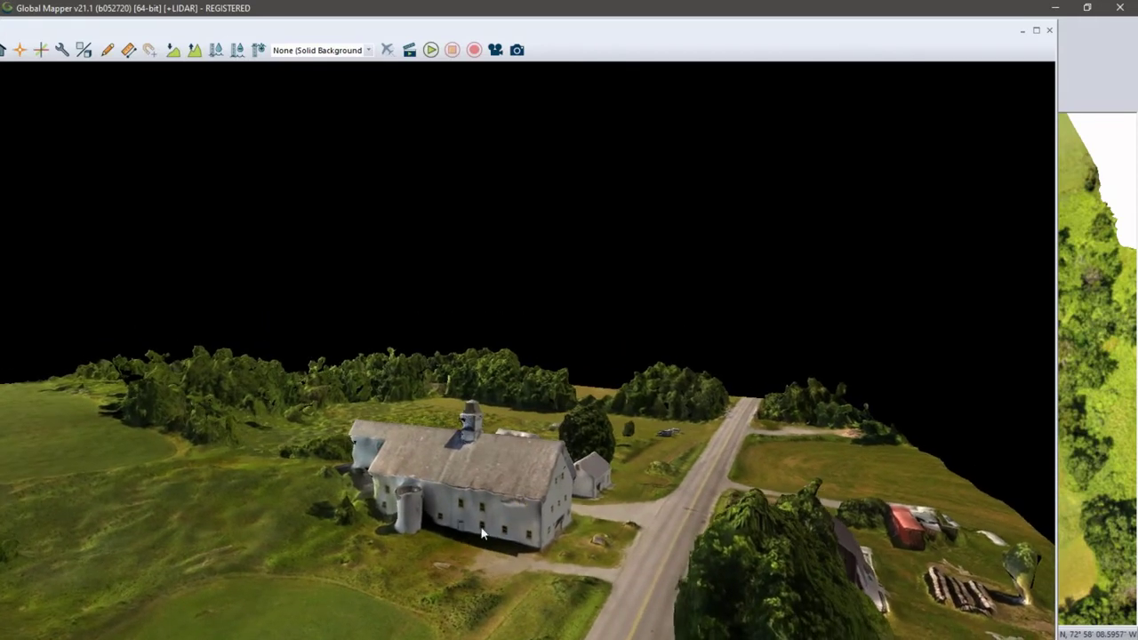
{"action": "left_click_drag", "start_coordinate": [550, 523], "coordinate": [576, 462]}
{"action": "left_click_drag", "start_coordinate": [646, 569], "coordinate": [302, 487]}
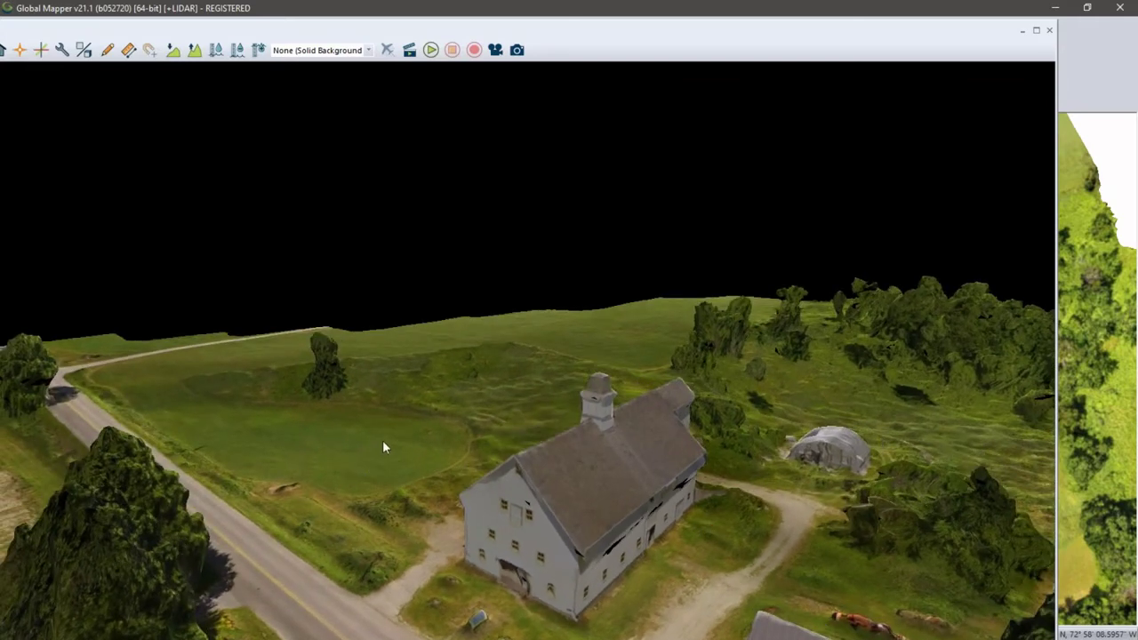
{"action": "left_click_drag", "start_coordinate": [384, 447], "coordinate": [561, 396]}
{"action": "left_click_drag", "start_coordinate": [887, 355], "coordinate": [594, 507]}
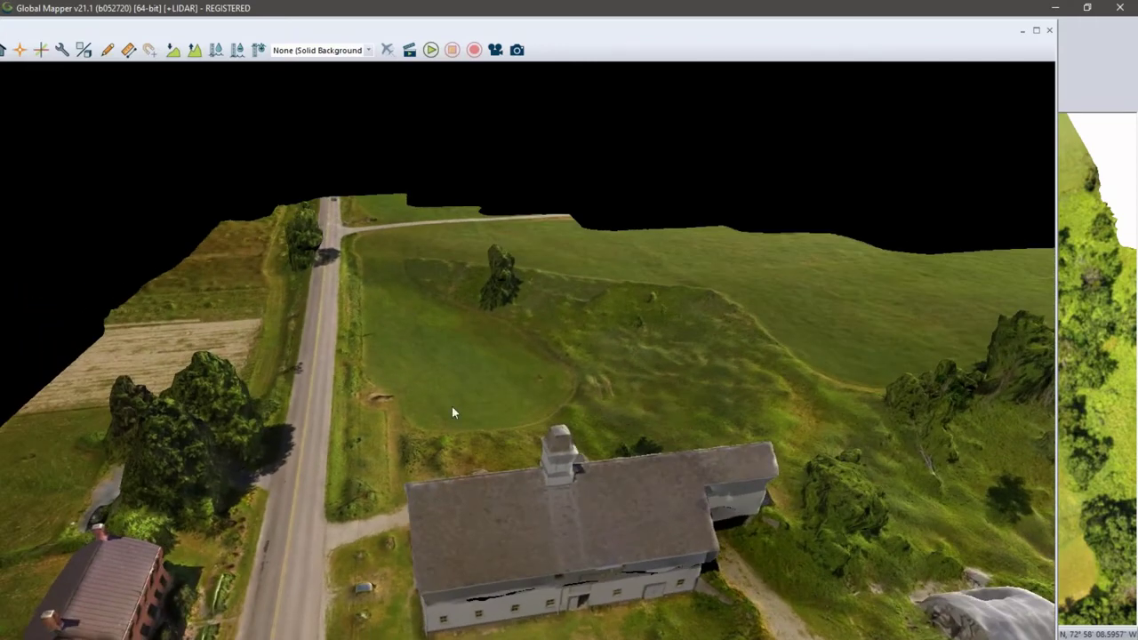
{"action": "left_click_drag", "start_coordinate": [451, 412], "coordinate": [399, 298]}
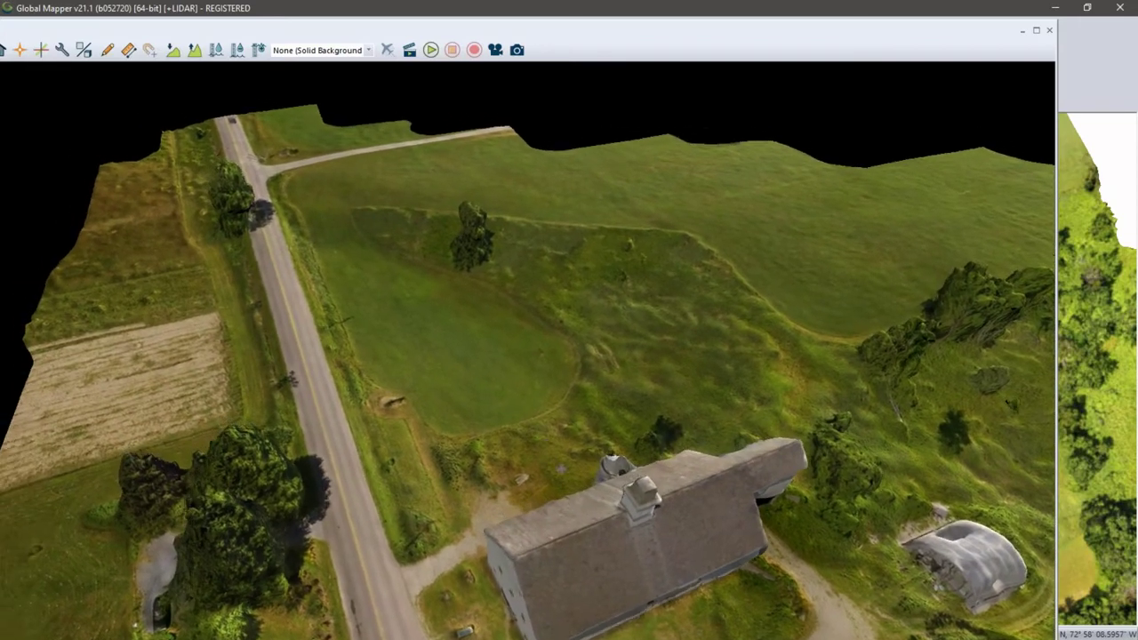
{"action": "middle_click_drag", "start_coordinate": [560, 468], "coordinate": [572, 483]}
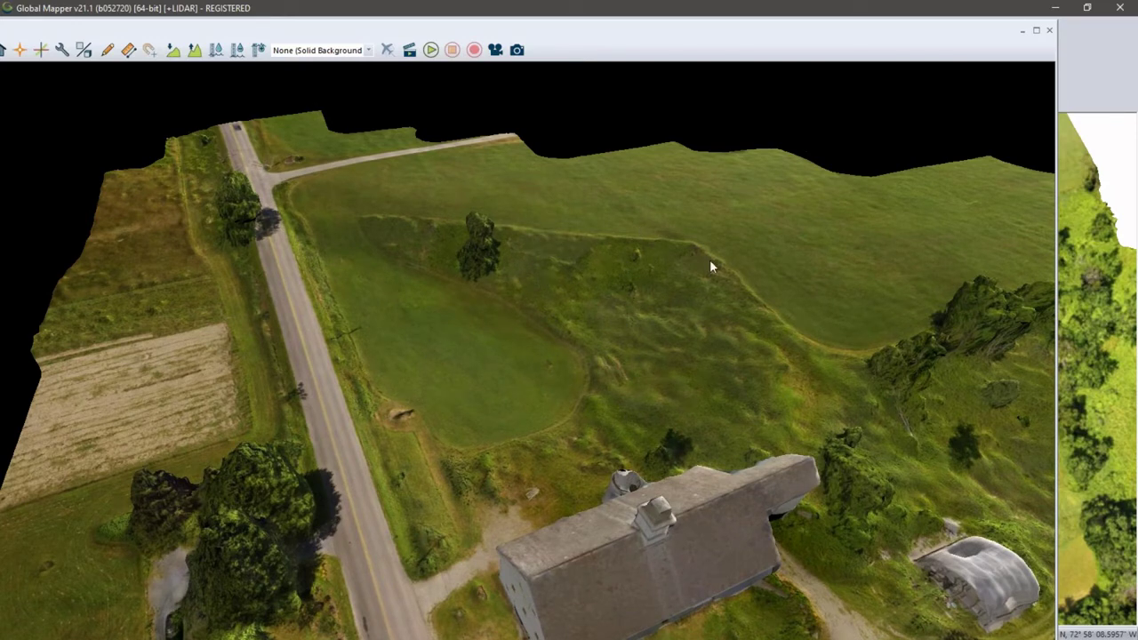
{"action": "left_click_drag", "start_coordinate": [452, 381], "coordinate": [451, 297]}
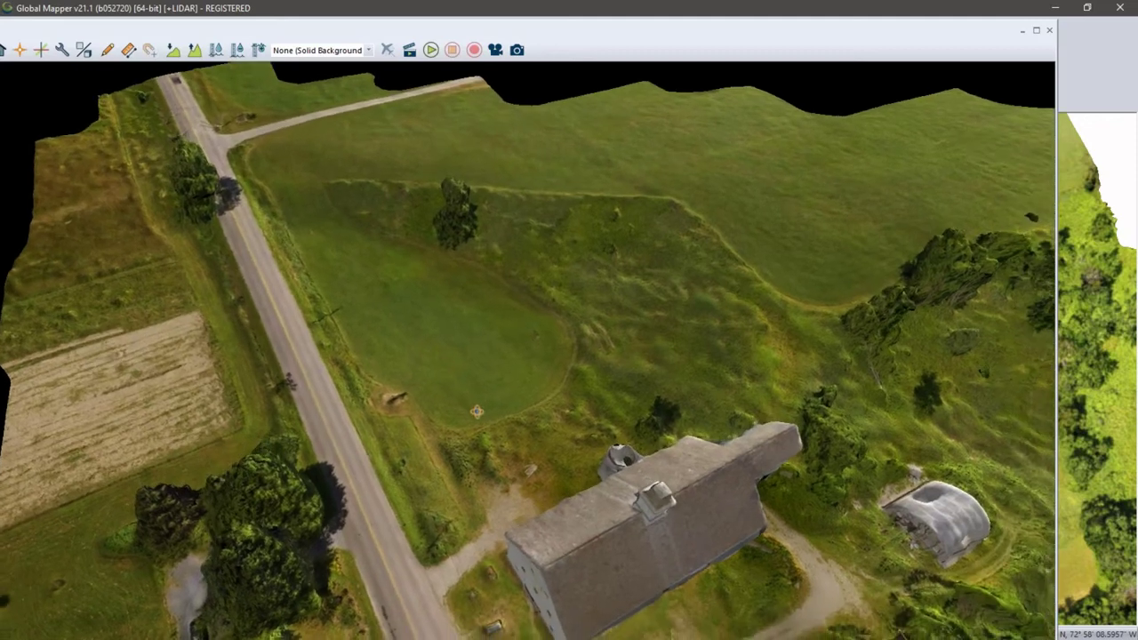
{"action": "middle_click_drag", "start_coordinate": [452, 297], "coordinate": [498, 353]}
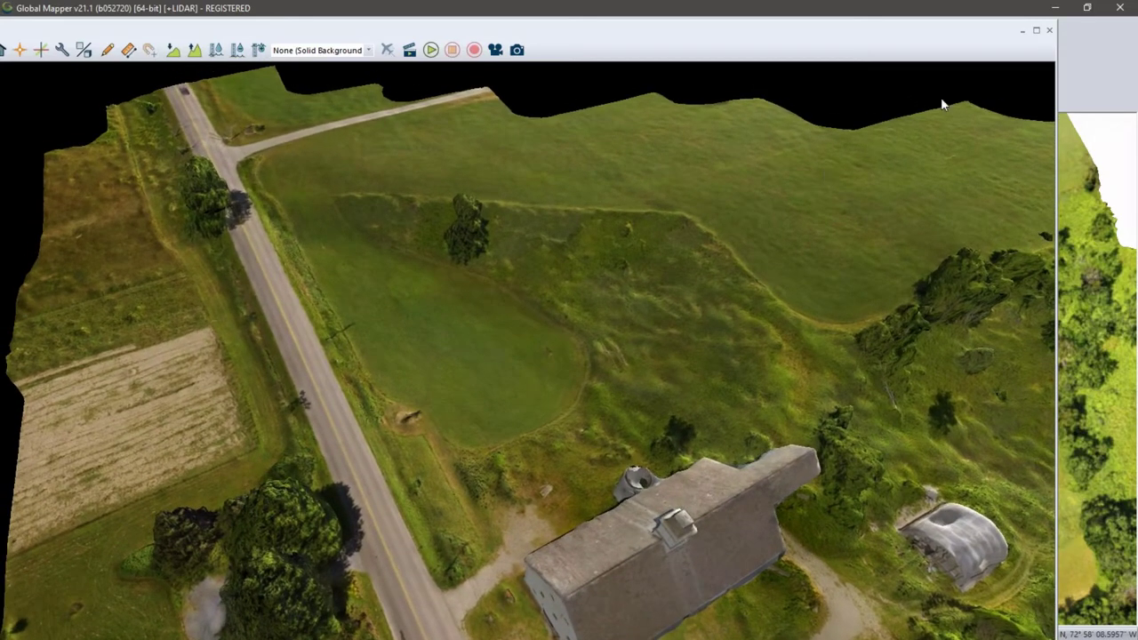
{"action": "left_click", "coordinate": [1051, 34]}
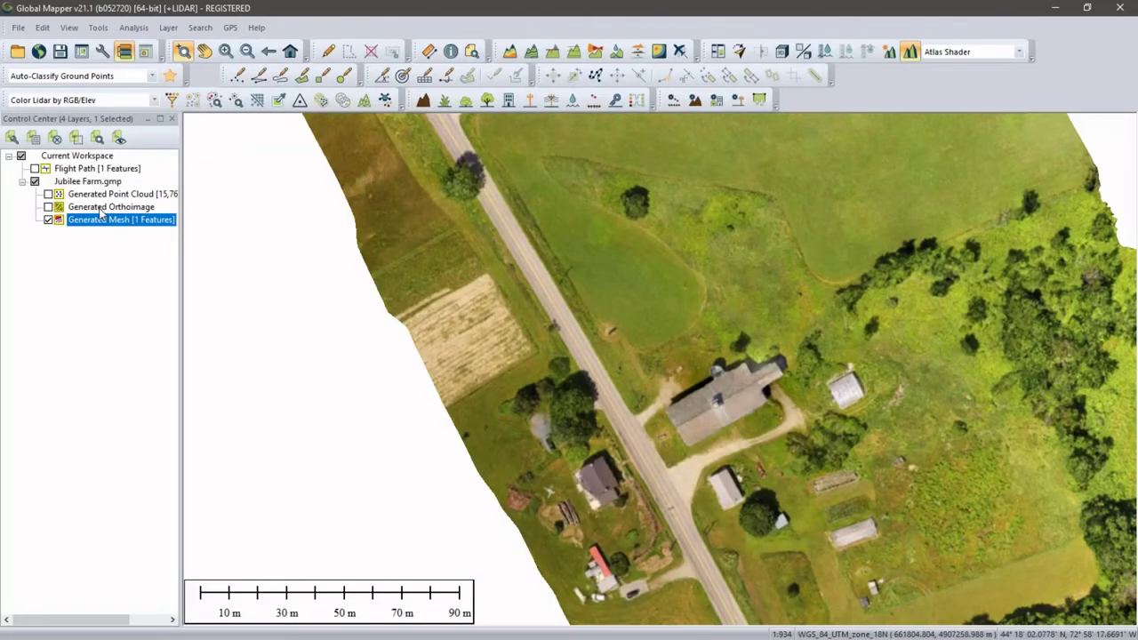
Show the generated point cloud instead of the generated mesh on the map
{"action": "left_click", "coordinate": [49, 220]}
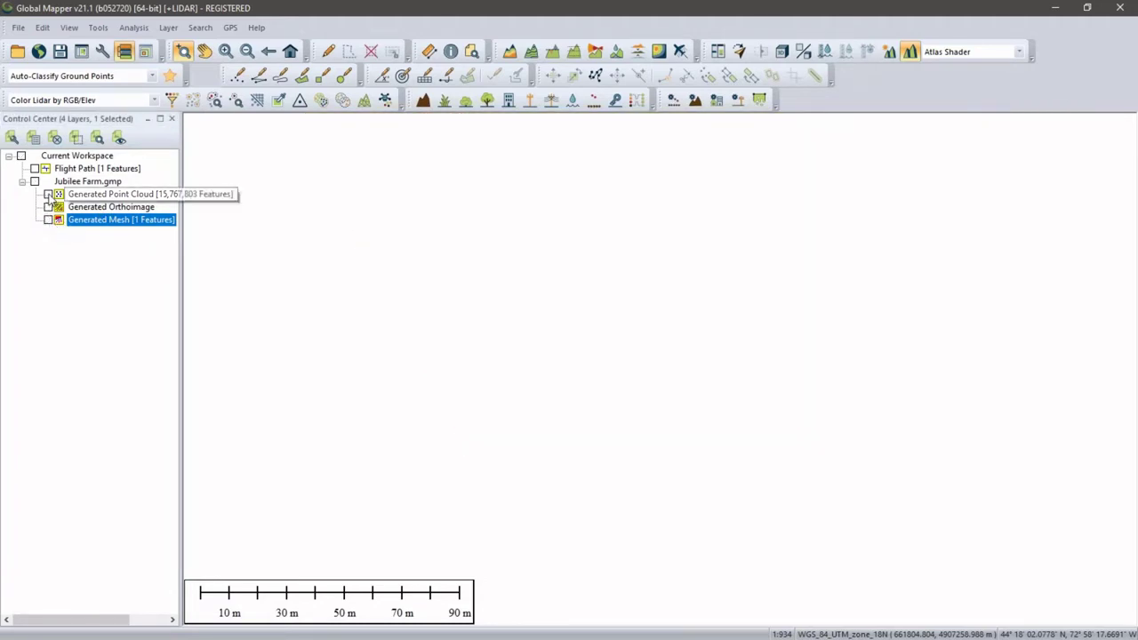
{"action": "left_click", "coordinate": [48, 194]}
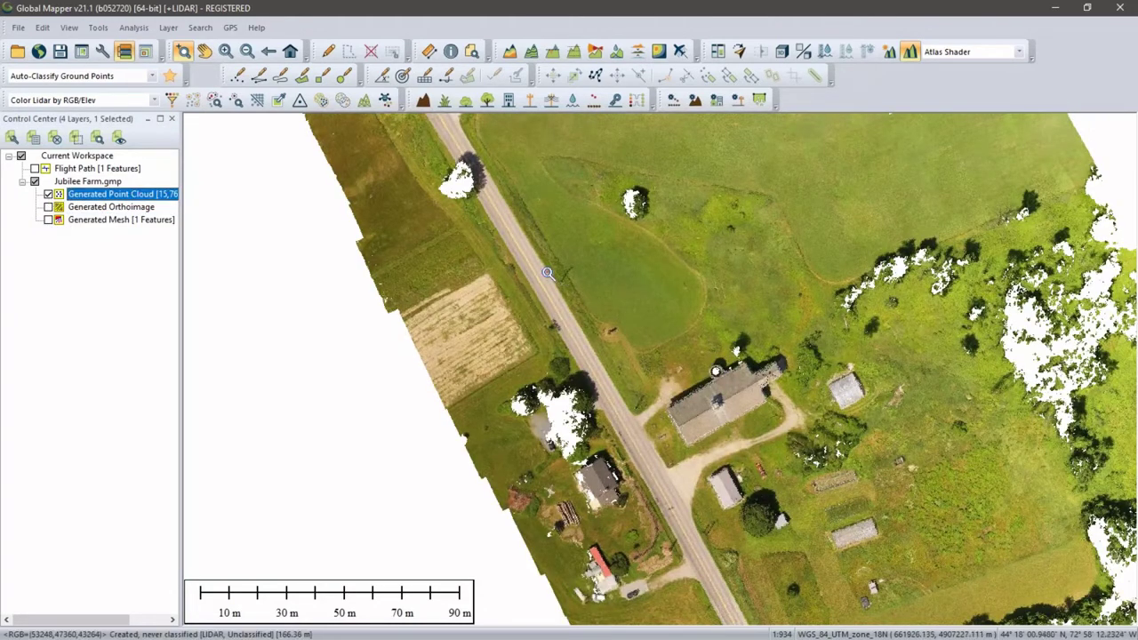
{"action": "middle_click_drag", "start_coordinate": [613, 264], "coordinate": [538, 328]}
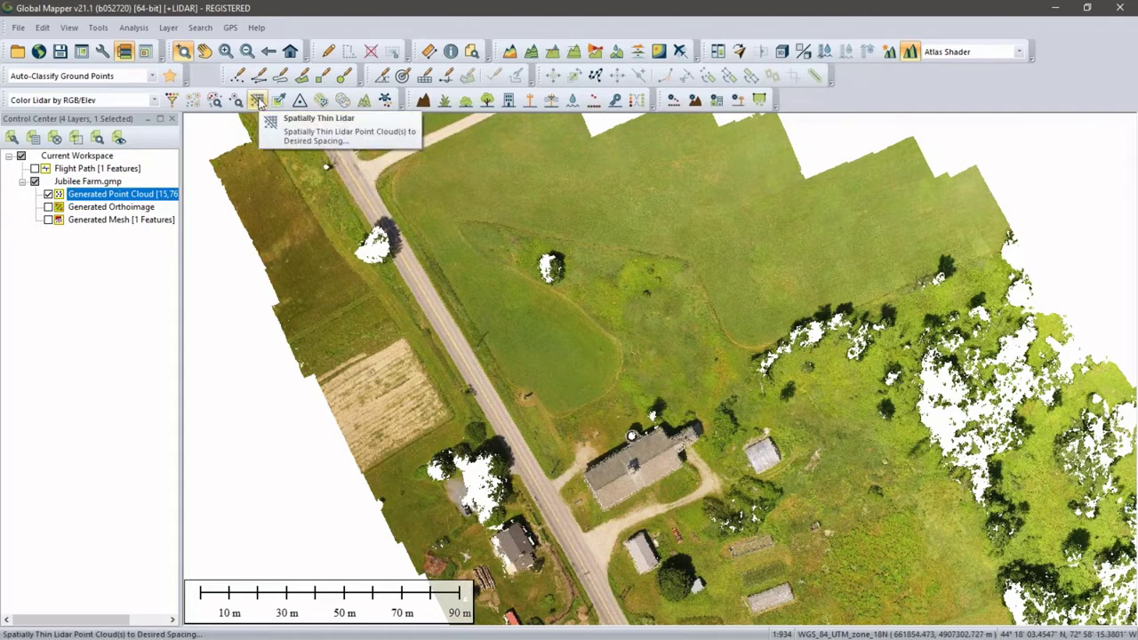
Thin the generated point cloud into a new layer using 3D Thin at 5 point spacings output resolution and 1 point spacing elevation resolution
{"action": "left_click", "coordinate": [258, 102]}
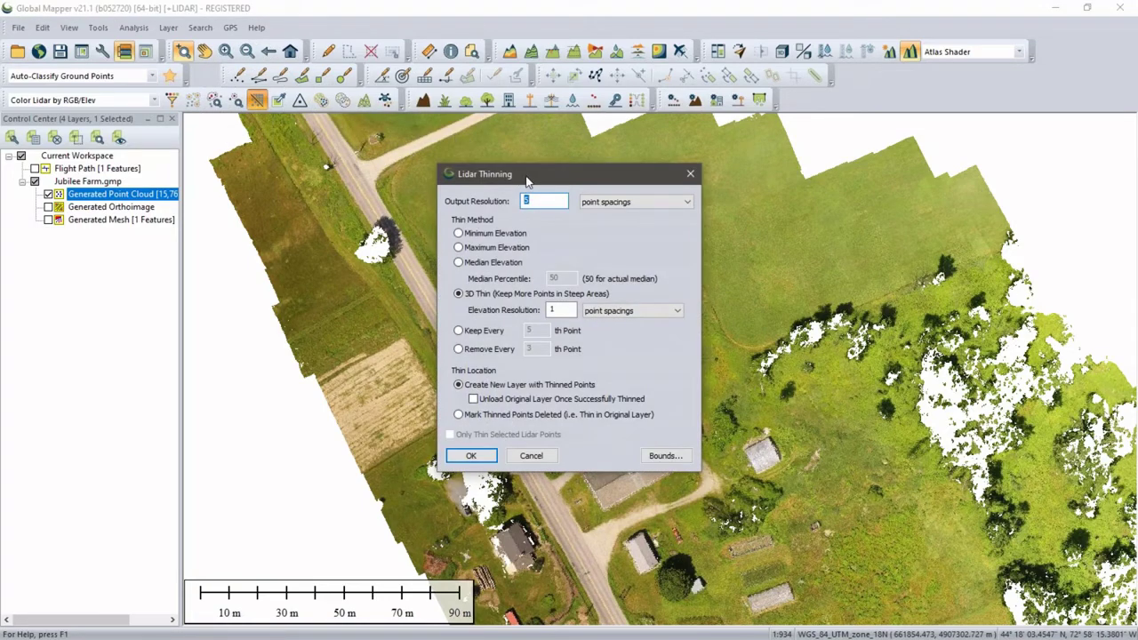
{"action": "left_click_drag", "start_coordinate": [527, 178], "coordinate": [462, 178]}
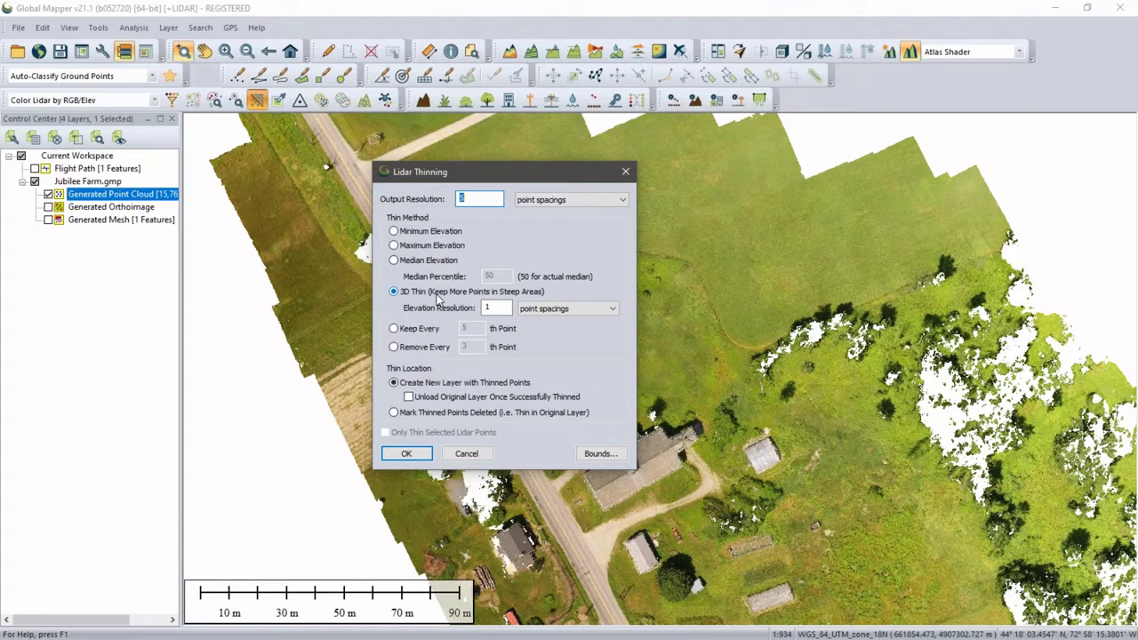
{"action": "left_click", "coordinate": [471, 199]}
{"action": "left_click", "coordinate": [407, 455]}
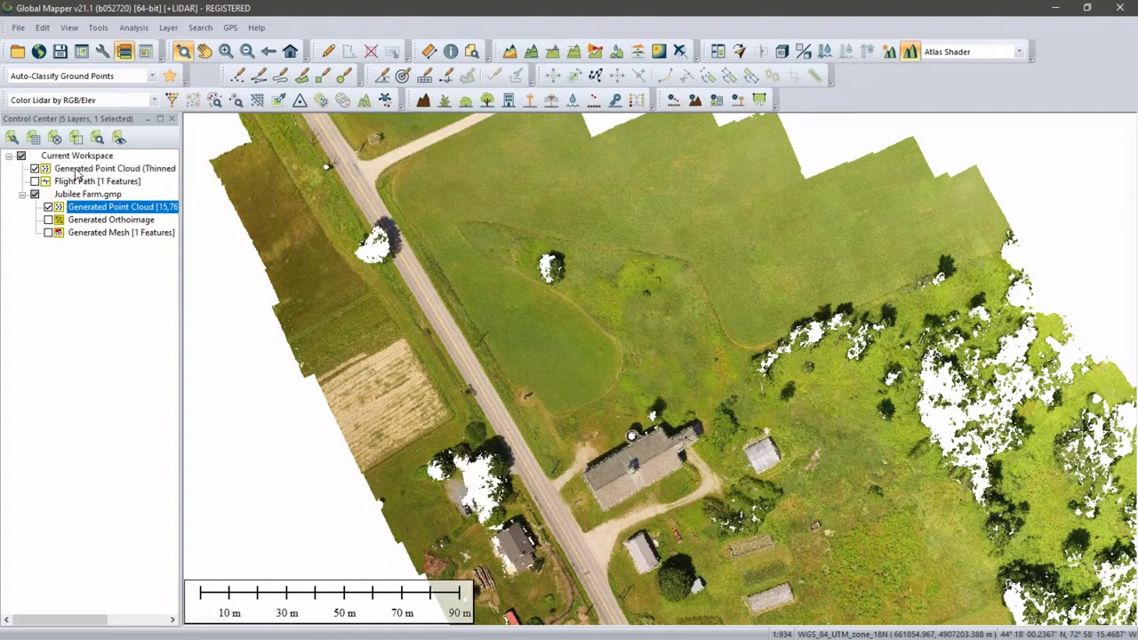
Hide the original generated point cloud and inspect the thinned points around the field and barn
{"action": "left_click", "coordinate": [48, 207]}
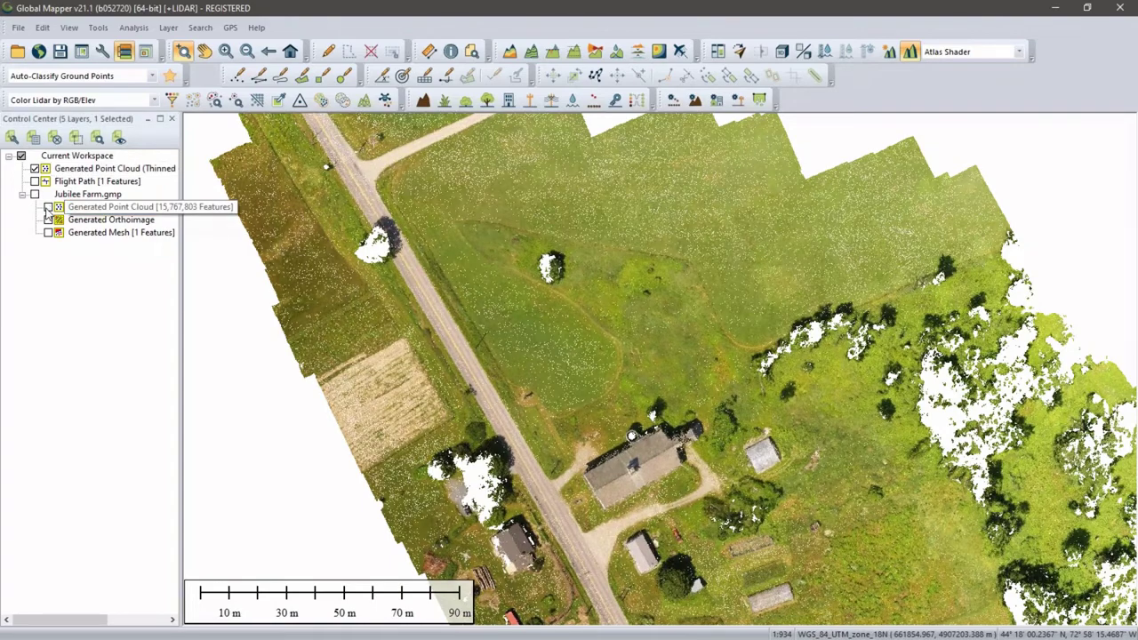
{"action": "left_click", "coordinate": [86, 207]}
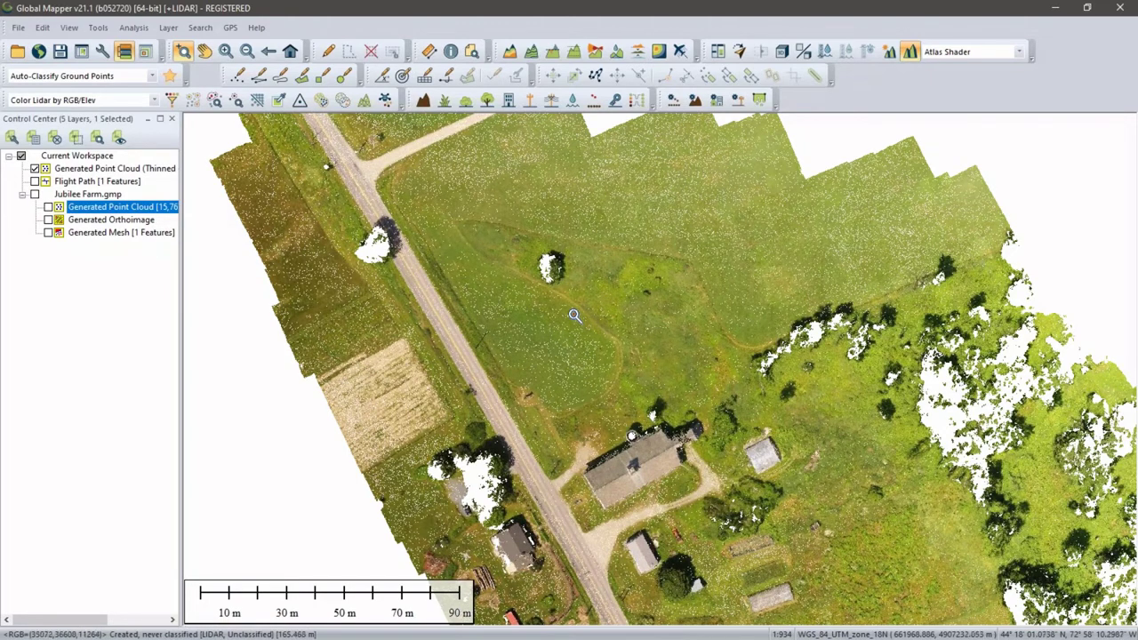
{"action": "scroll", "coordinate": [575, 315], "scroll_direction": "up", "scroll_amount": 1}
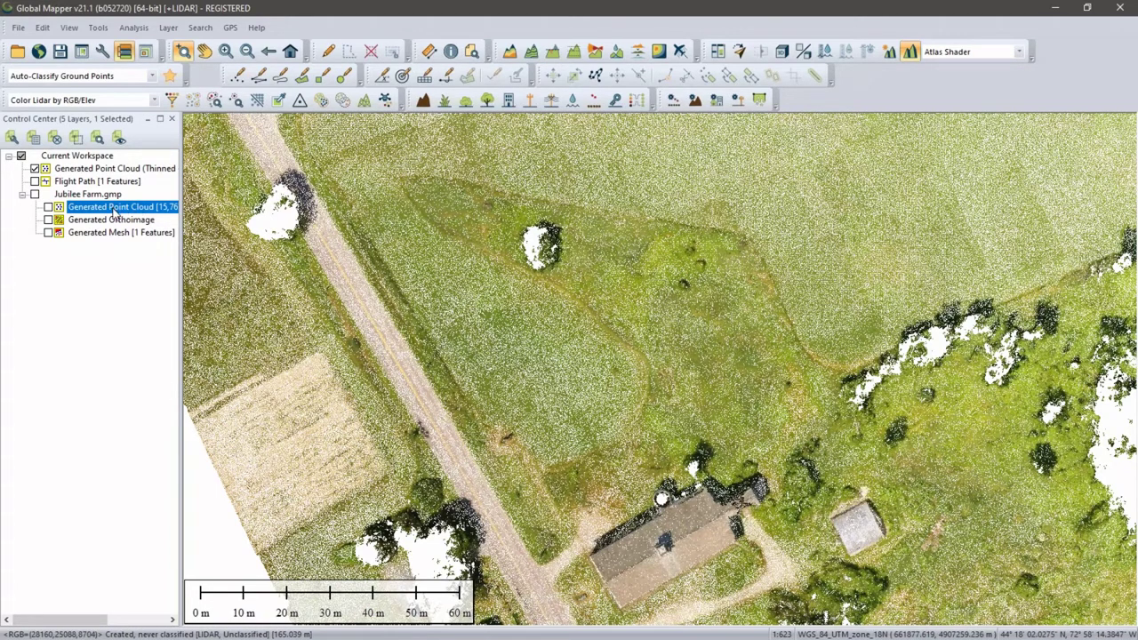
Examine the metadata of the thinned point cloud for its point count, density and spacing
{"action": "right_click", "coordinate": [108, 170]}
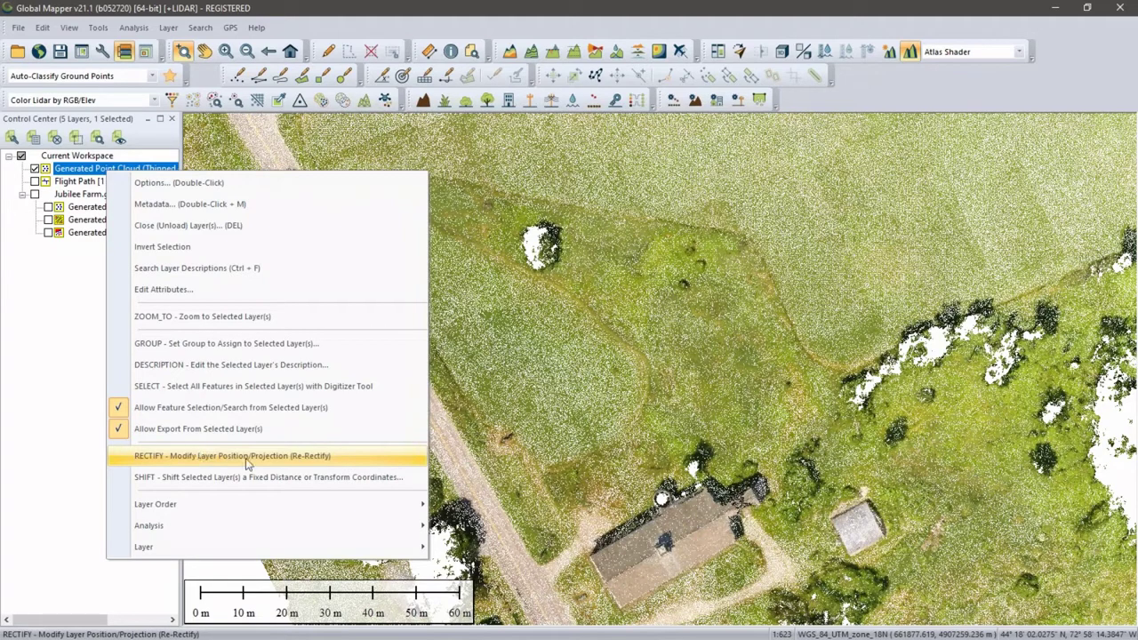
{"action": "left_click", "coordinate": [310, 457]}
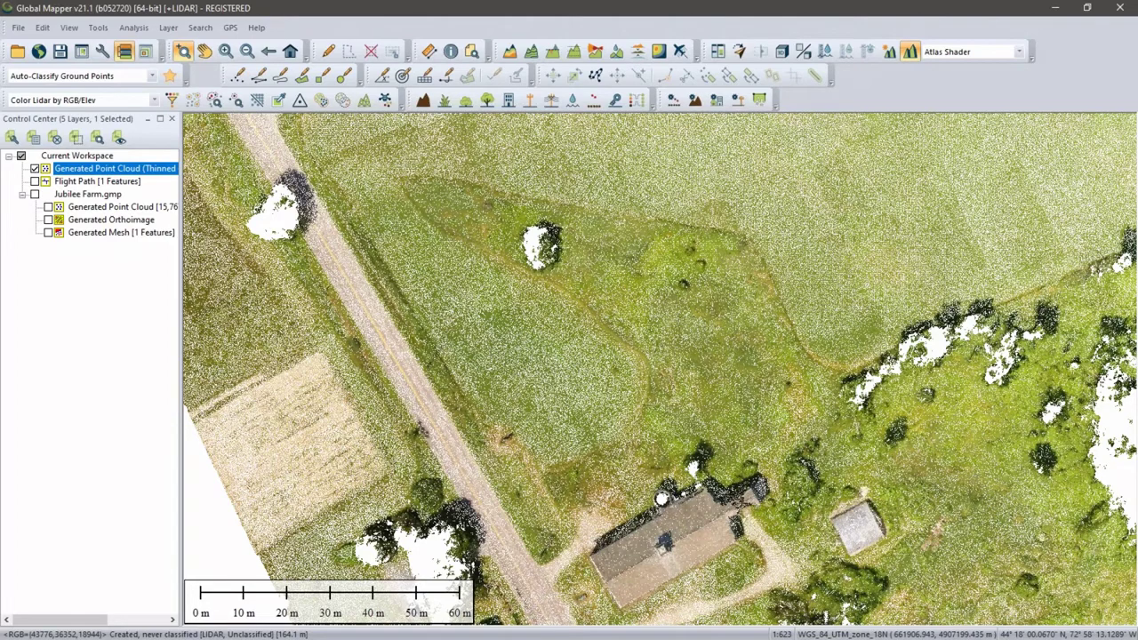
{"action": "right_click", "coordinate": [149, 169]}
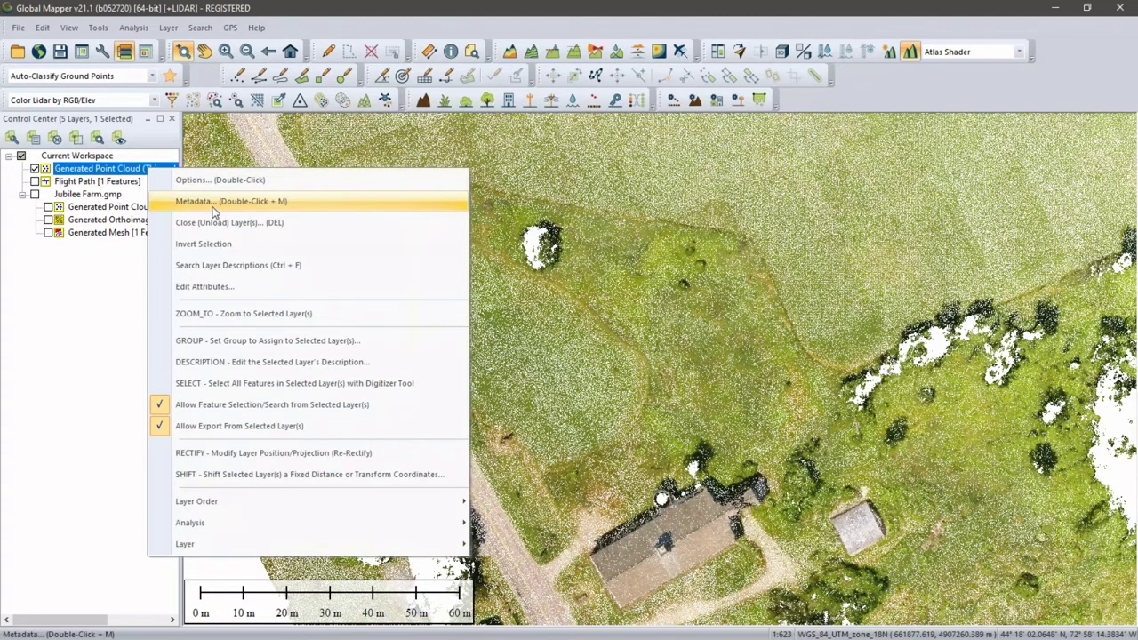
{"action": "left_click", "coordinate": [214, 203]}
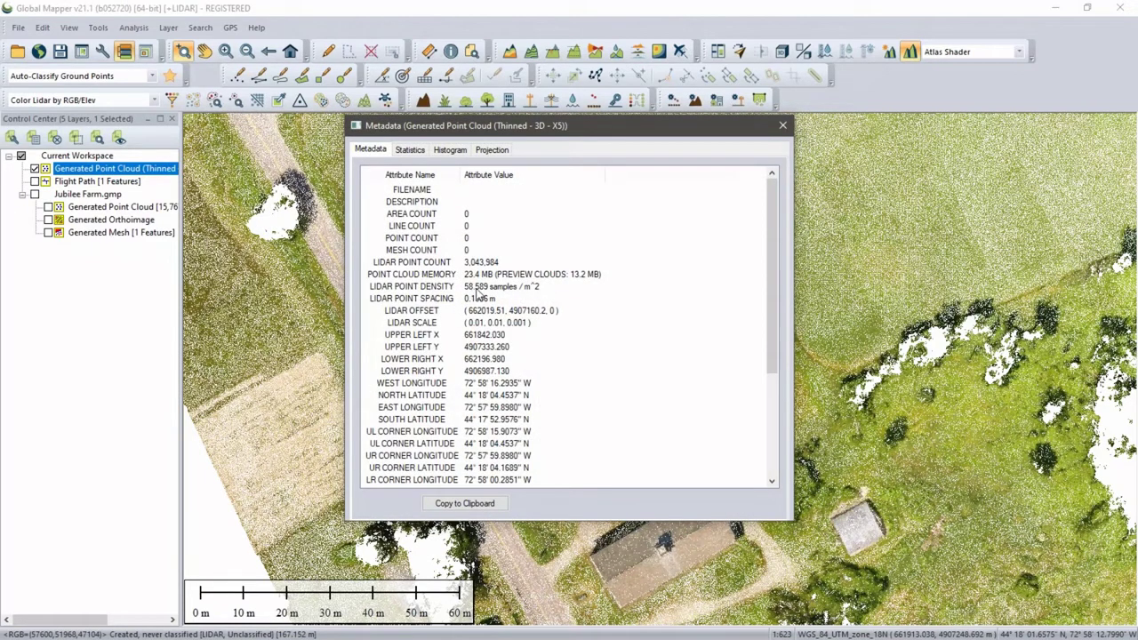
{"action": "left_click", "coordinate": [783, 125]}
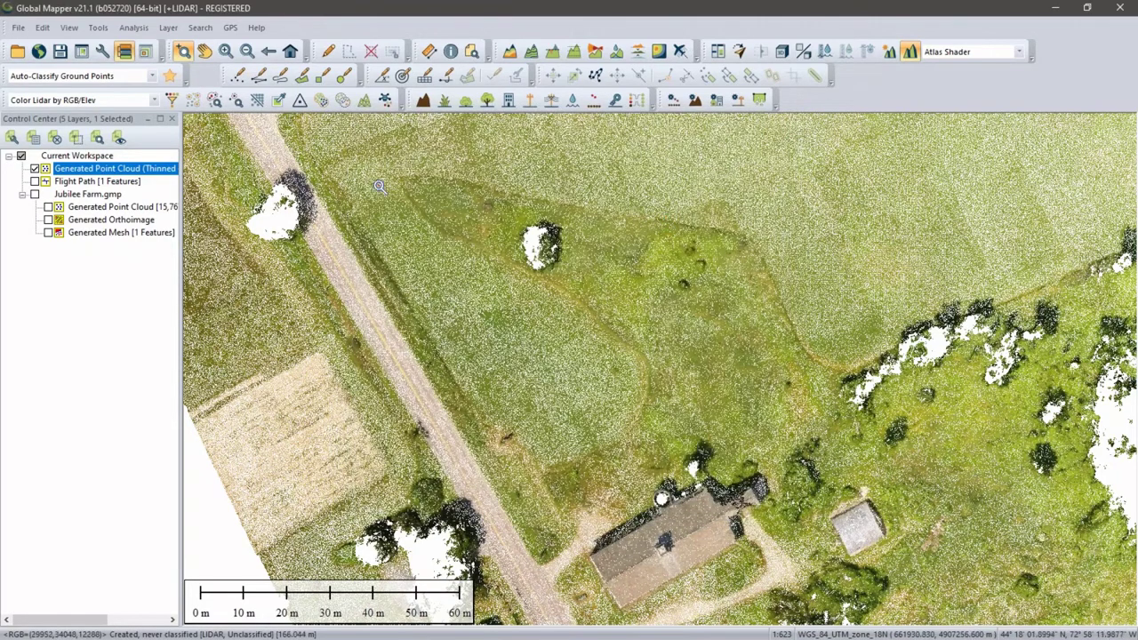
Preview the thinned point cloud colored by elevation and set its coloring to classification
{"action": "left_click", "coordinate": [129, 103]}
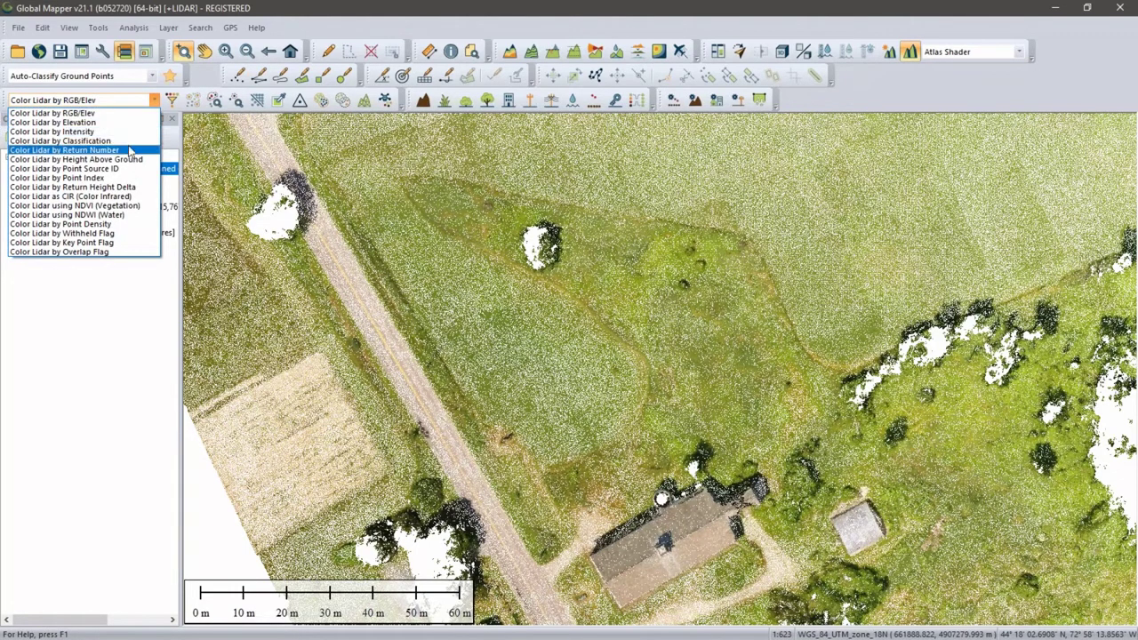
{"action": "left_click", "coordinate": [131, 122]}
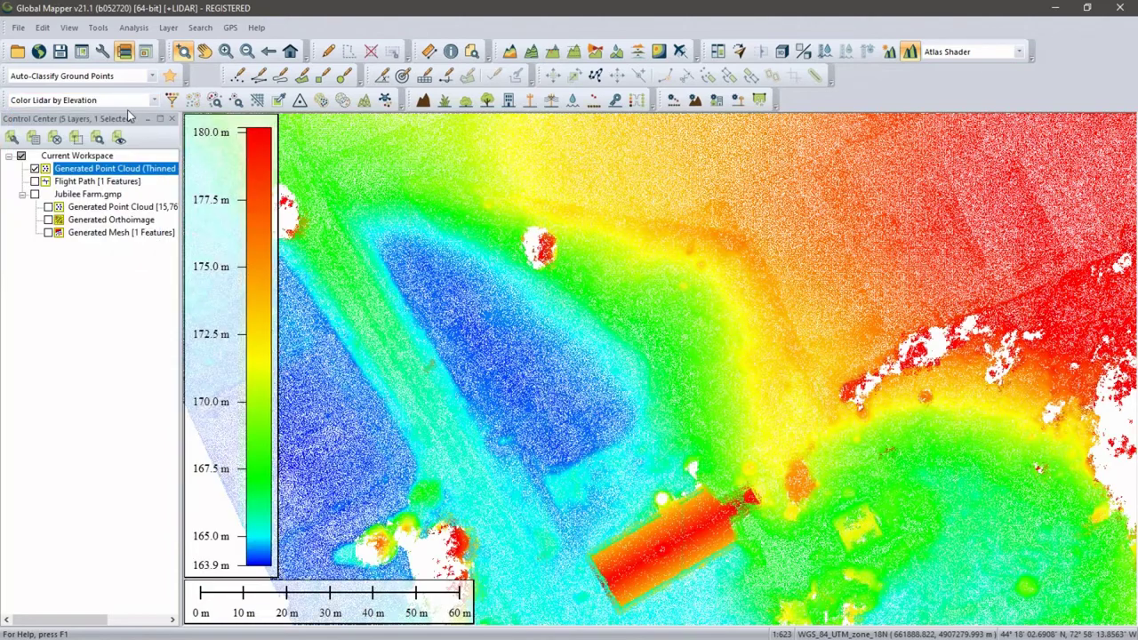
{"action": "left_click", "coordinate": [126, 101]}
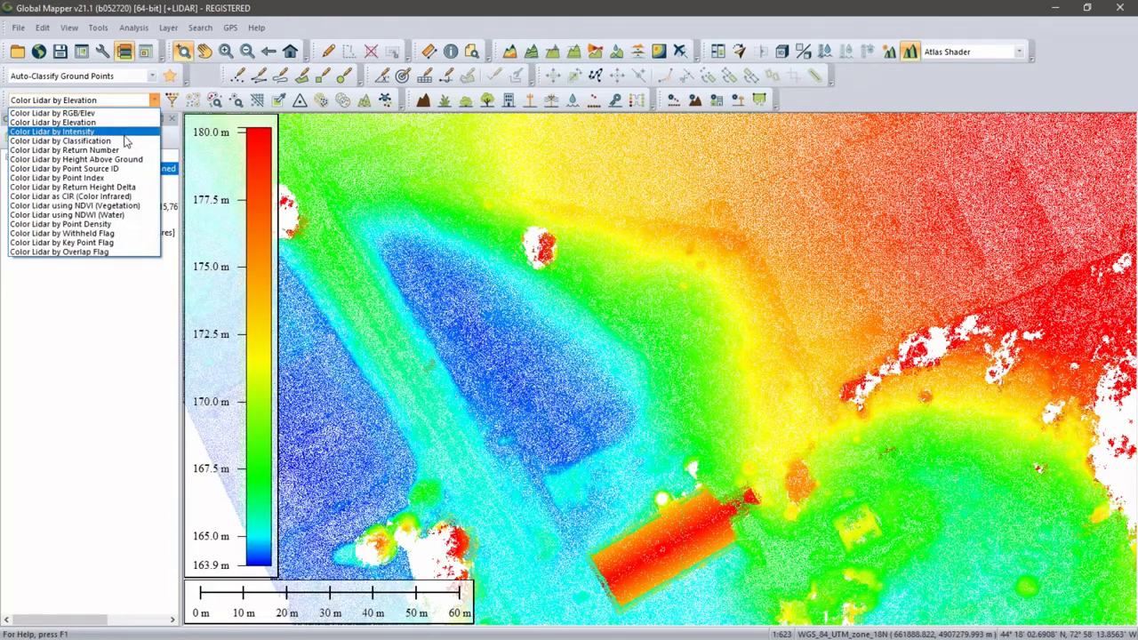
{"action": "left_click", "coordinate": [126, 141]}
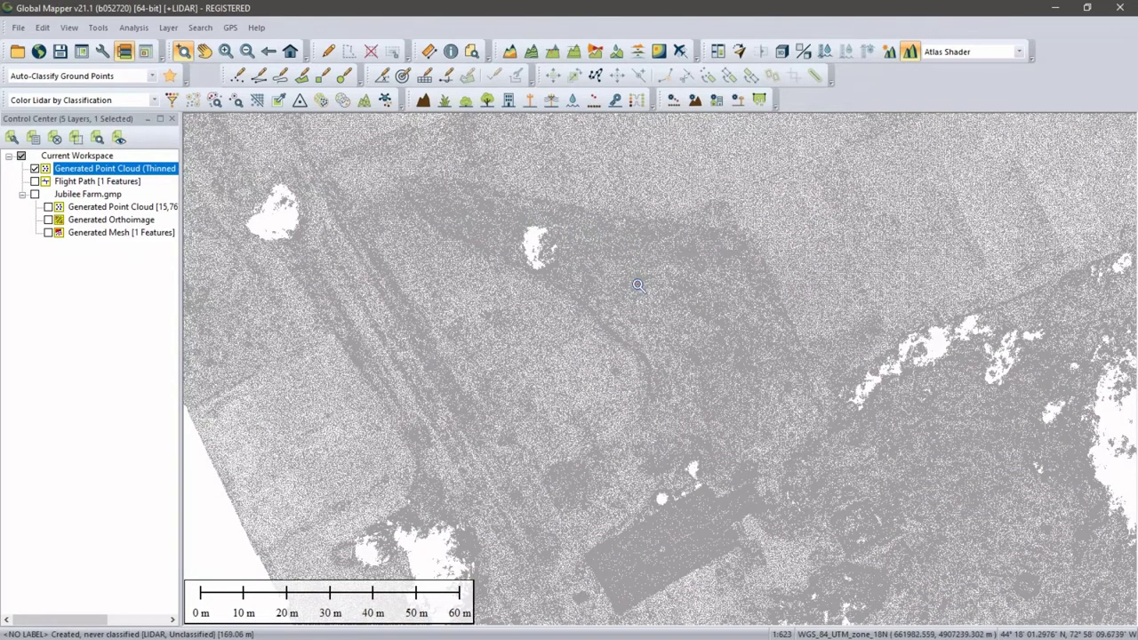
Automatically classify ground points in the thinned point cloud only, with a base bin size of 5 point spacings and 0.3 m minimum height departure
{"action": "scroll", "coordinate": [640, 274], "scroll_direction": "down", "scroll_amount": 1}
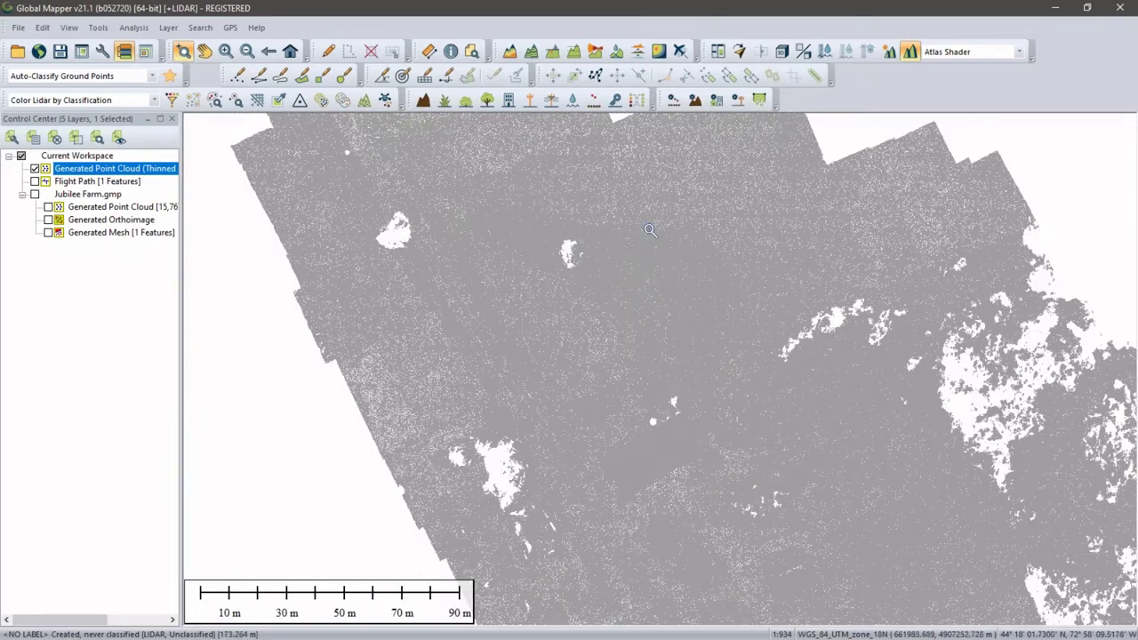
{"action": "left_click", "coordinate": [695, 100]}
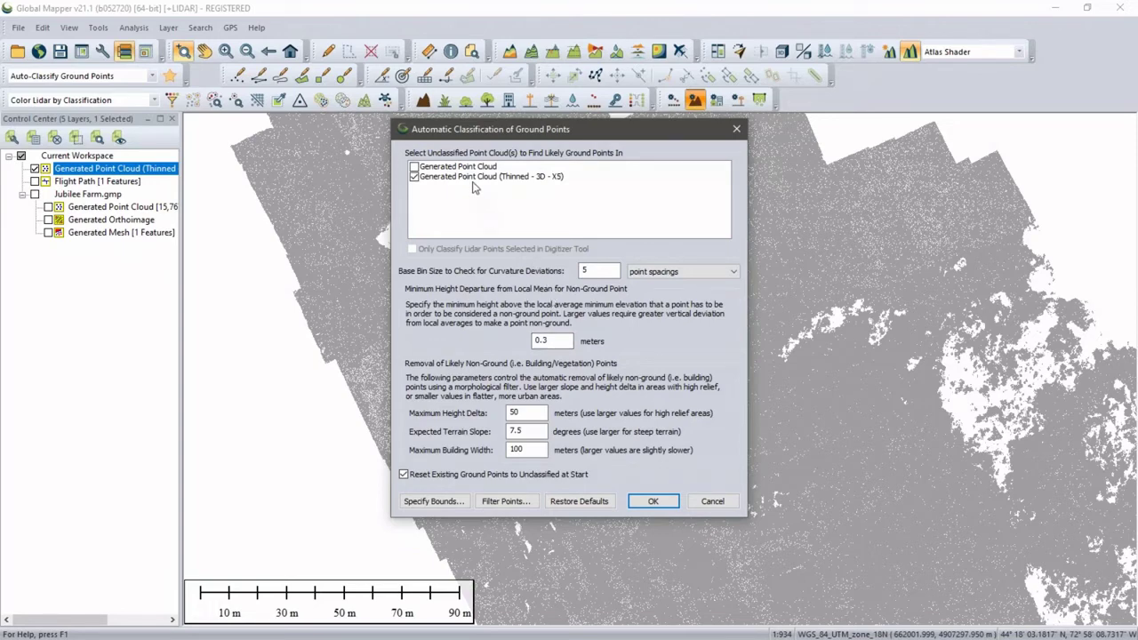
{"action": "left_click", "coordinate": [649, 502]}
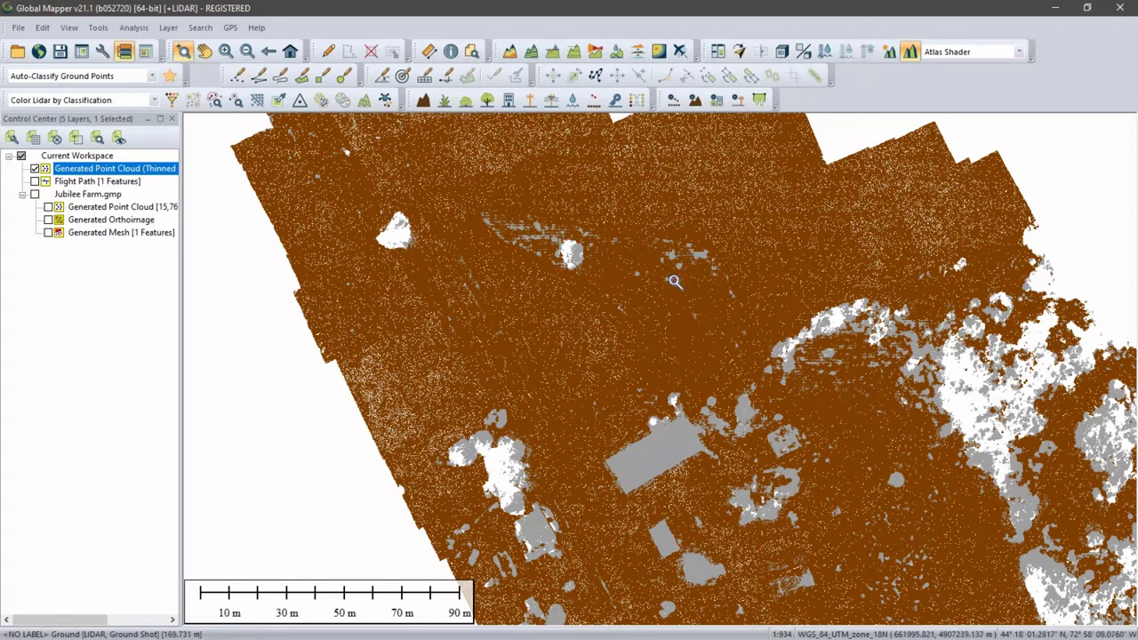
View a path profile about 25 m long across the partly unclassified slope beside the lone tree in the field
{"action": "left_click", "coordinate": [575, 52]}
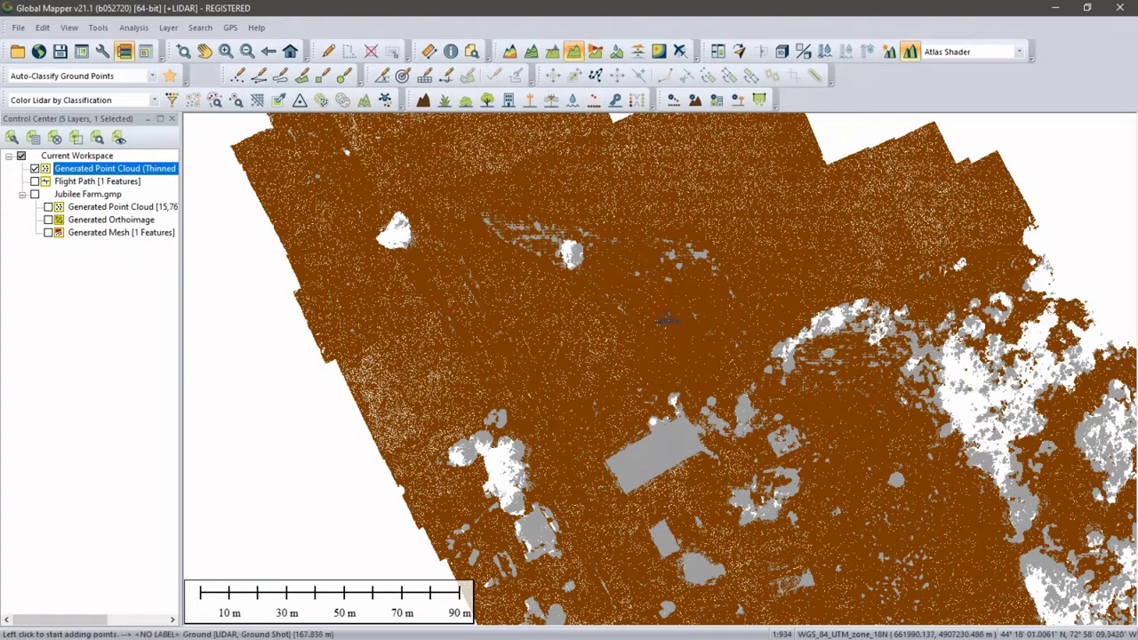
{"action": "left_click", "coordinate": [501, 250]}
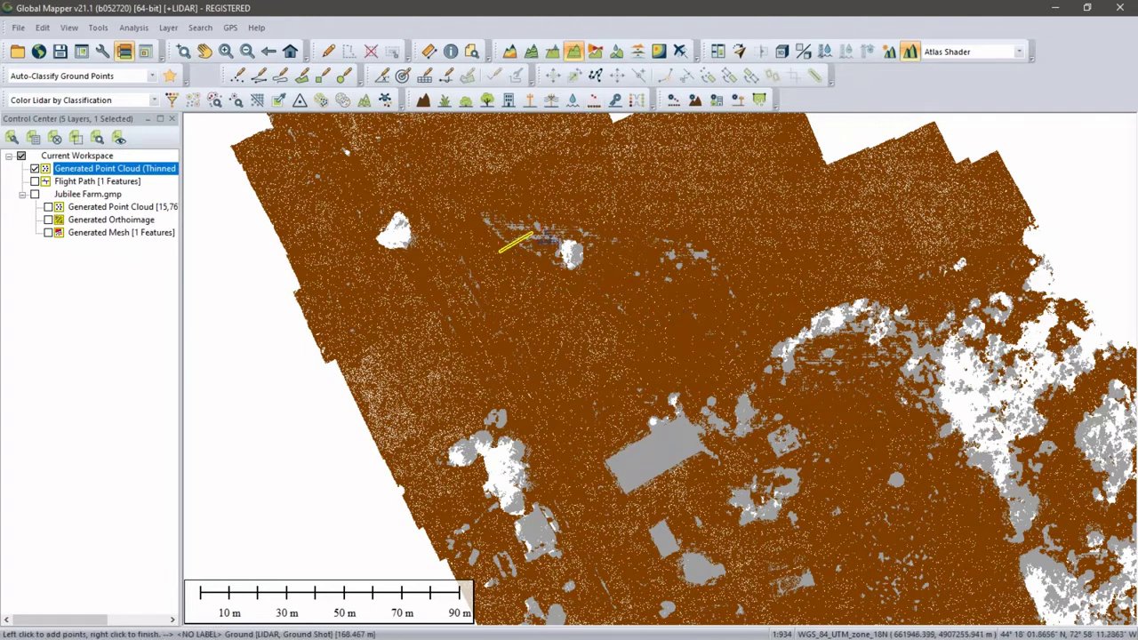
{"action": "right_click", "coordinate": [560, 215]}
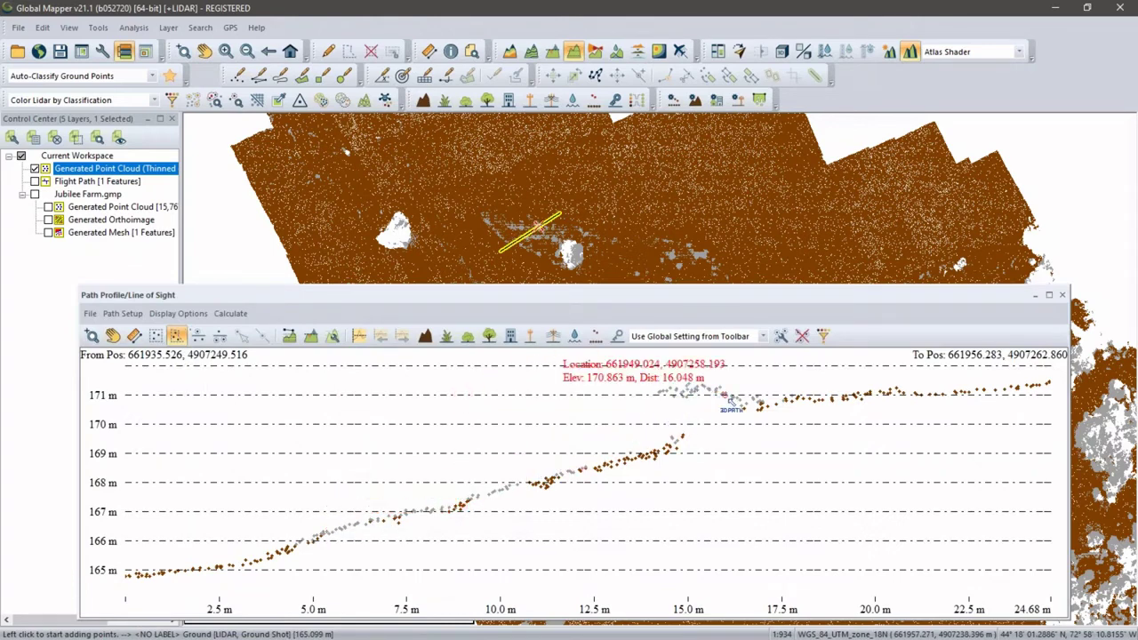
{"action": "left_click", "coordinate": [1060, 299]}
View a path profile about 30 m long across the end of the tree line northeast of the barn
{"action": "left_click", "coordinate": [806, 389]}
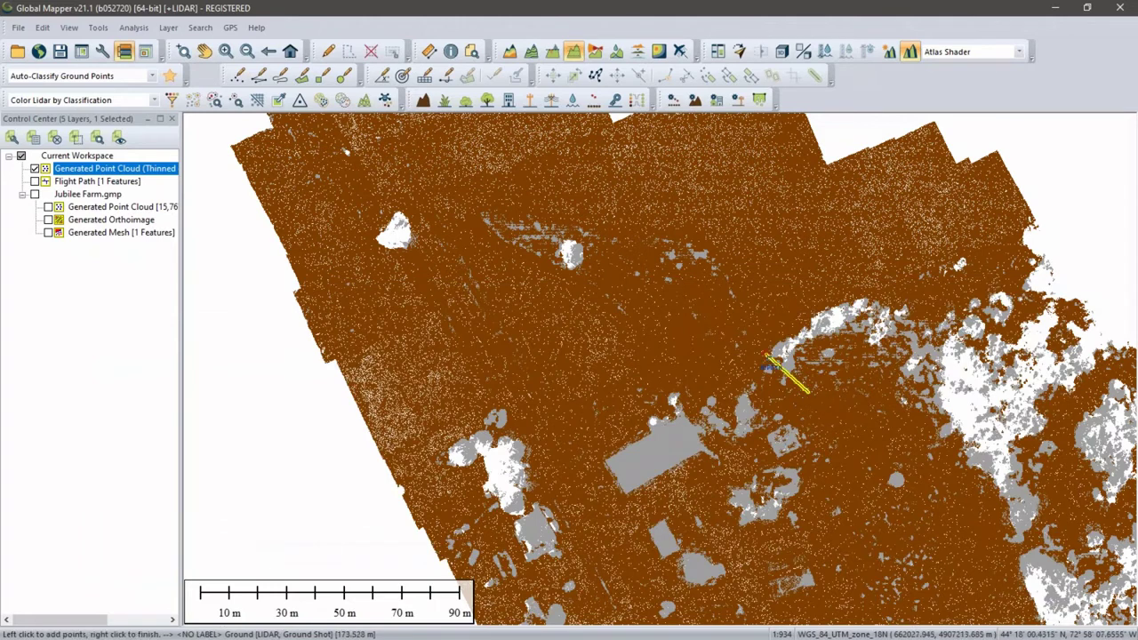
{"action": "right_click", "coordinate": [762, 325]}
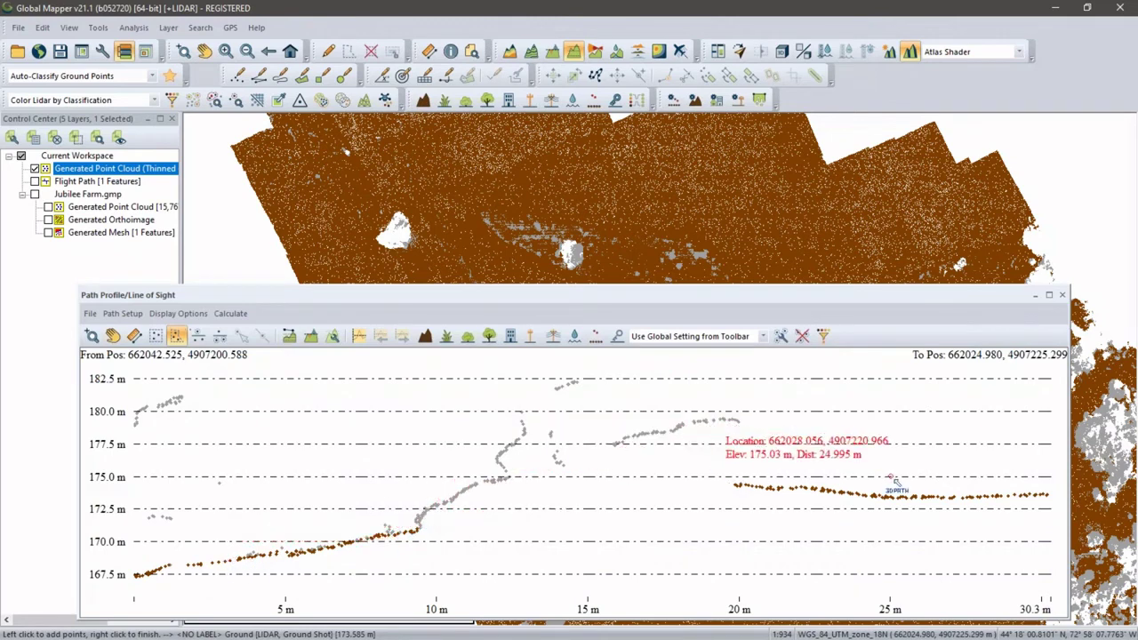
{"action": "left_click", "coordinate": [1062, 295]}
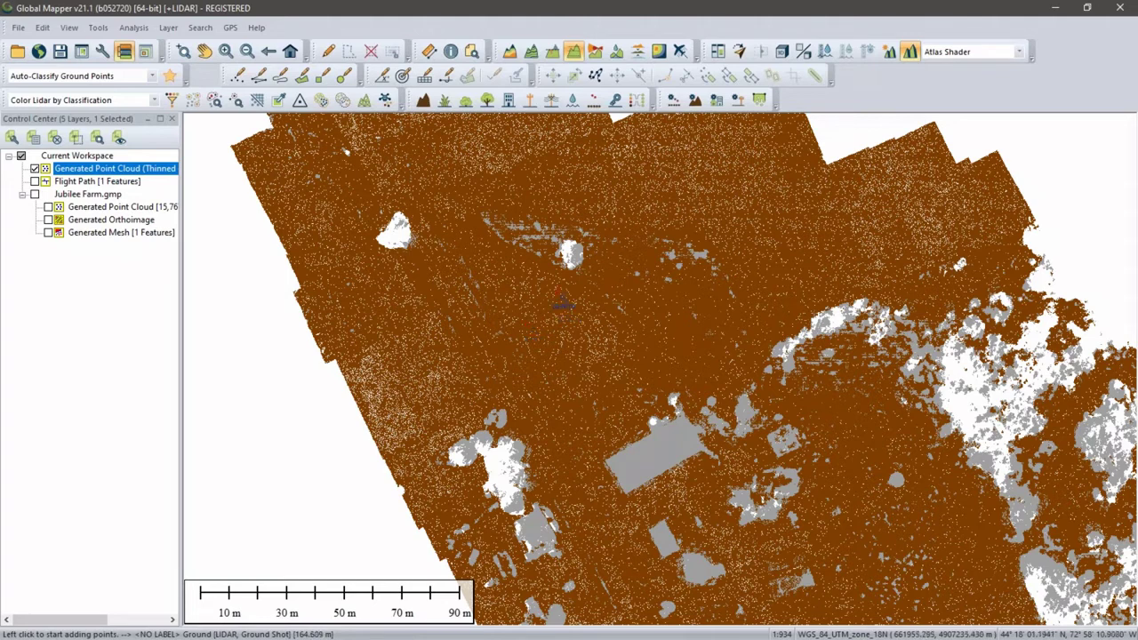
Set up an elevation grid from the thinned point cloud using the Binning (Minimum Value - DTM) method
{"action": "left_click", "coordinate": [513, 50]}
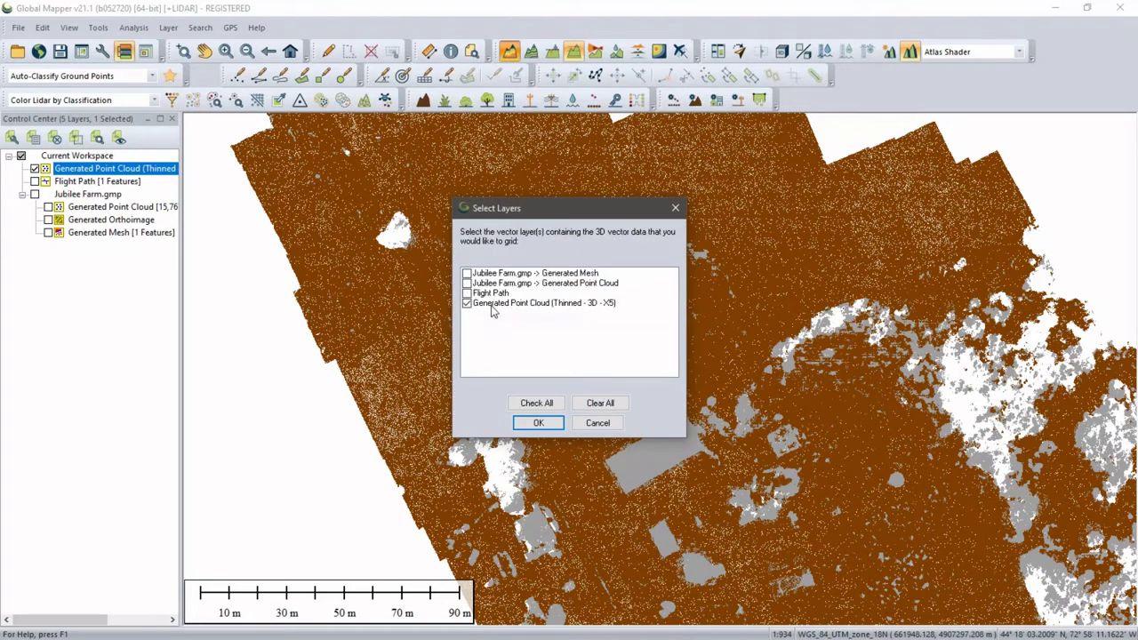
{"action": "left_click", "coordinate": [544, 424]}
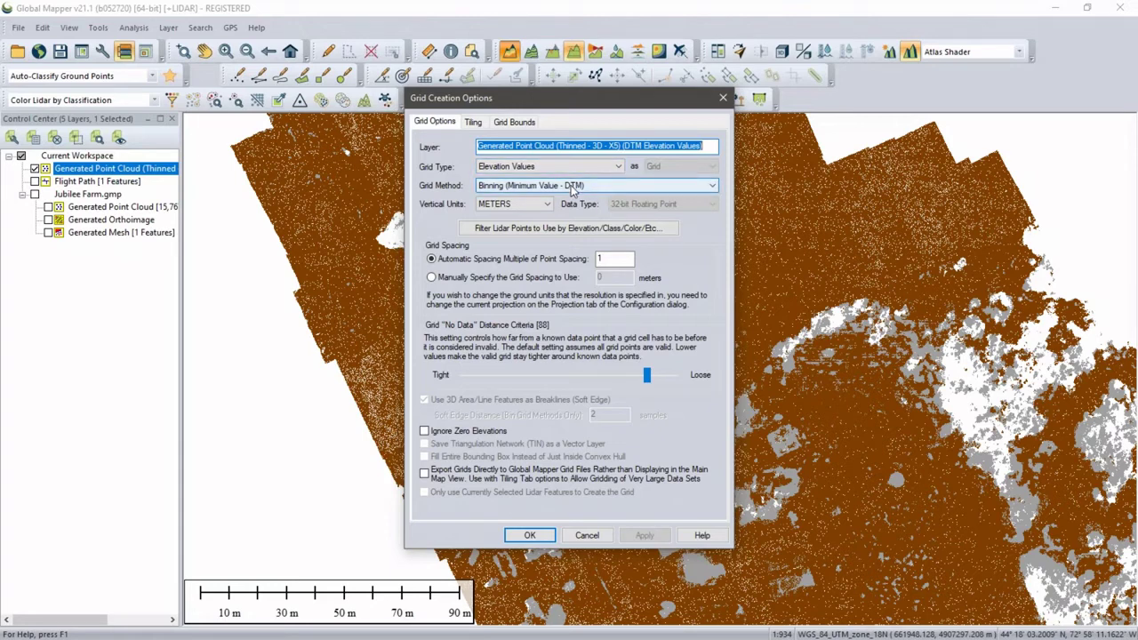
{"action": "left_click", "coordinate": [633, 187]}
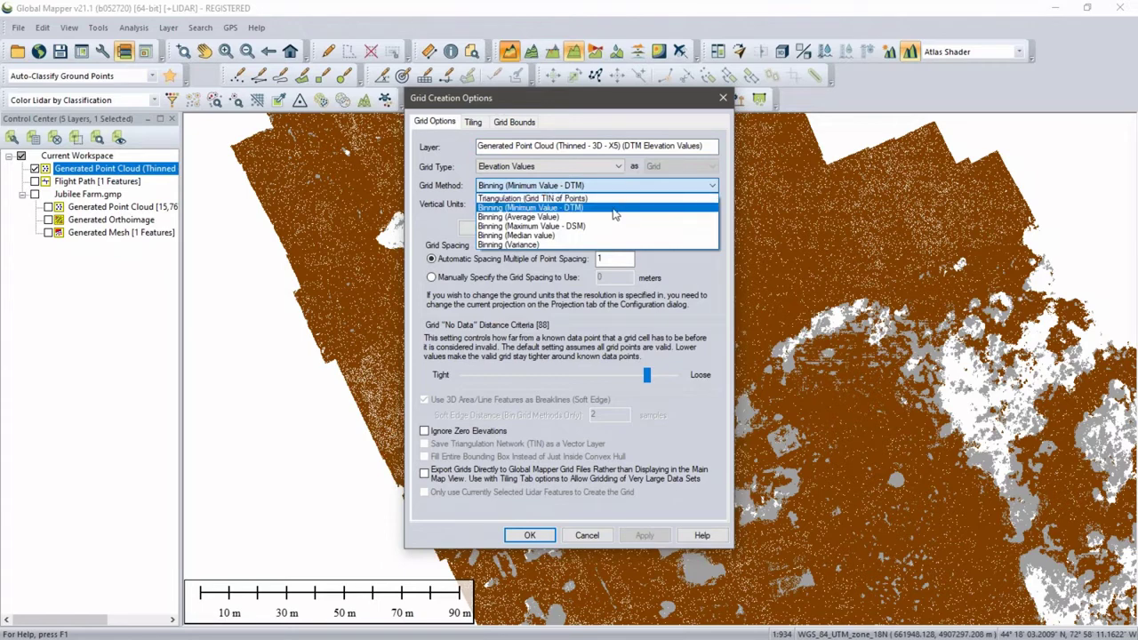
{"action": "left_click", "coordinate": [613, 209]}
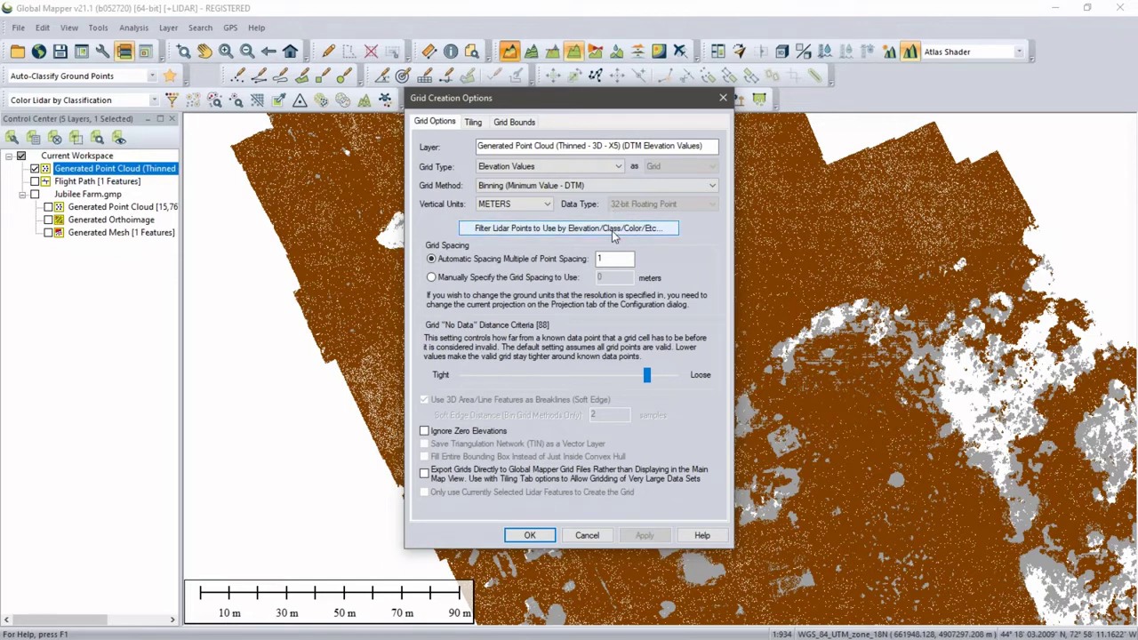
Filter the lidar points used for the grid to the 2 - Ground class only
{"action": "left_click", "coordinate": [613, 233]}
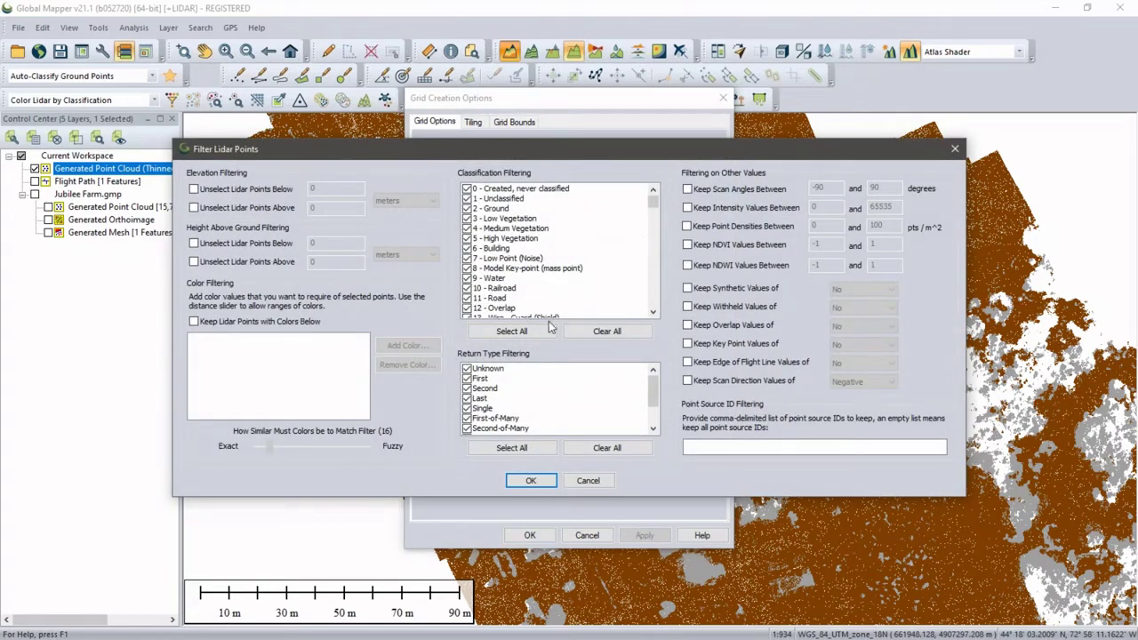
{"action": "left_click", "coordinate": [593, 333]}
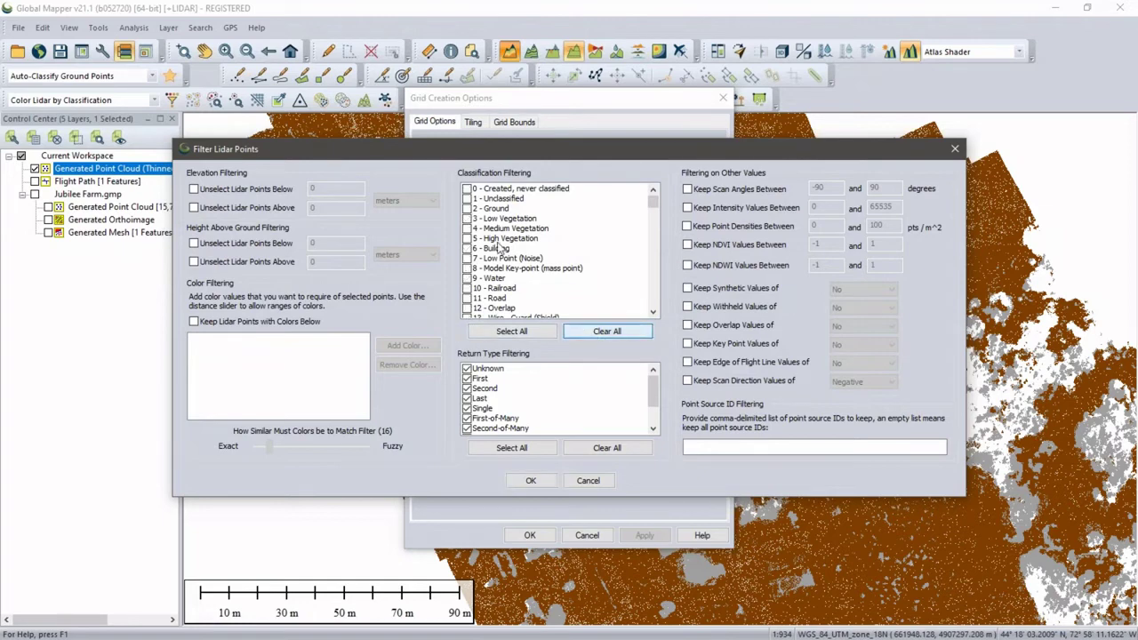
{"action": "left_click", "coordinate": [467, 209]}
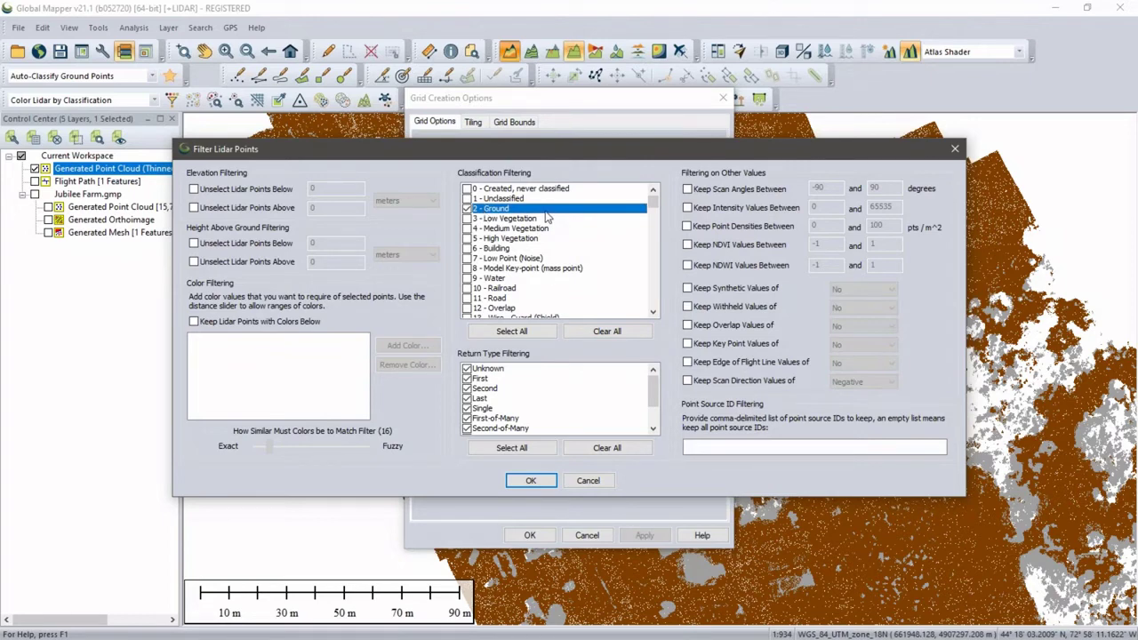
{"action": "left_click", "coordinate": [532, 481]}
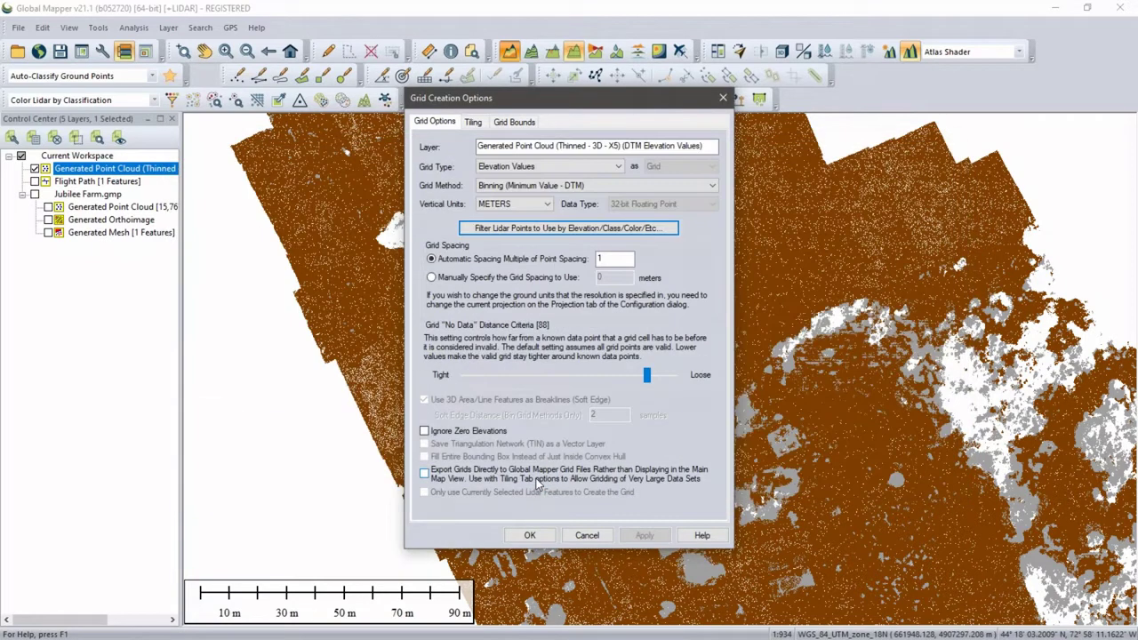
Manually specify a grid spacing of 1 meter and generate the terrain grid
{"action": "left_click", "coordinate": [463, 277]}
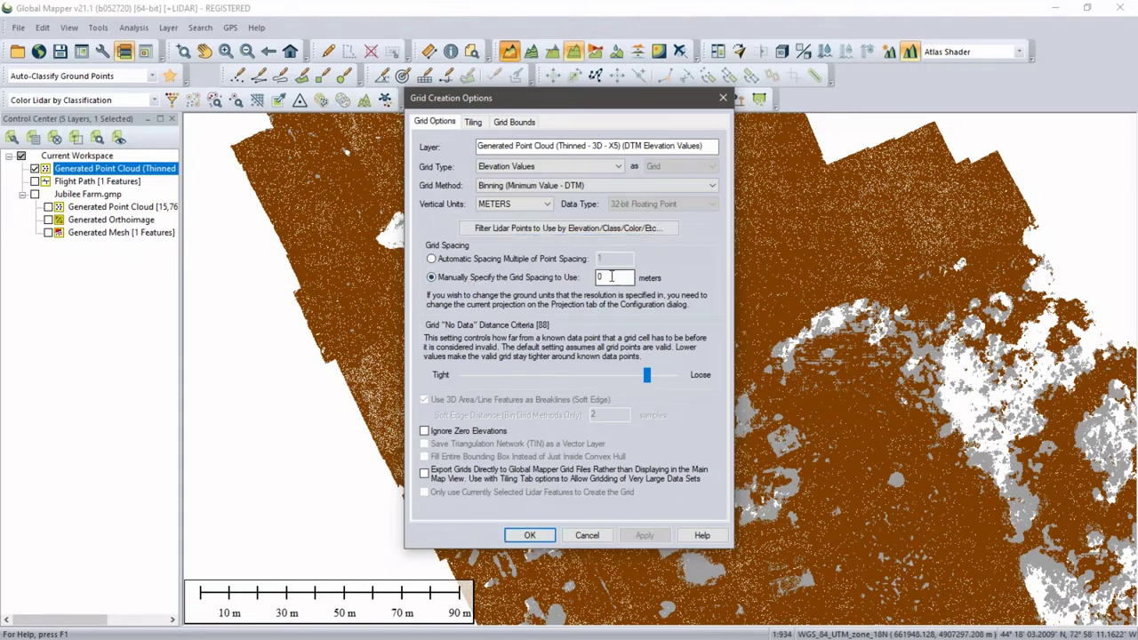
{"action": "type", "text": "1"}
{"action": "left_click", "coordinate": [535, 537]}
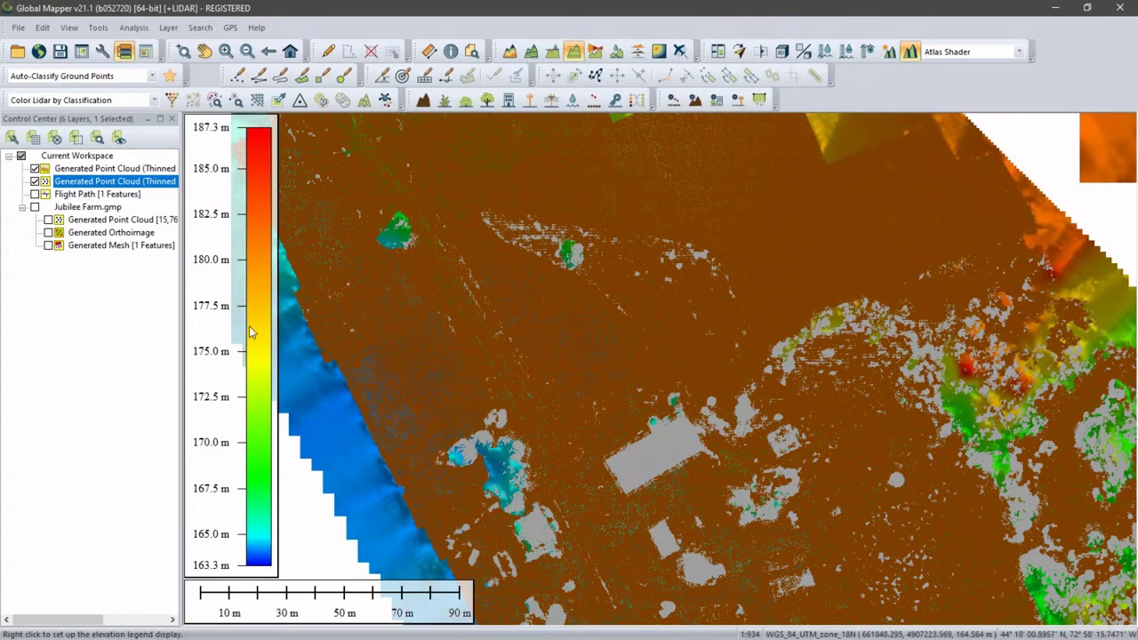
Hide the thinned point cloud and view the terrain grid on its own
{"action": "left_click", "coordinate": [34, 181]}
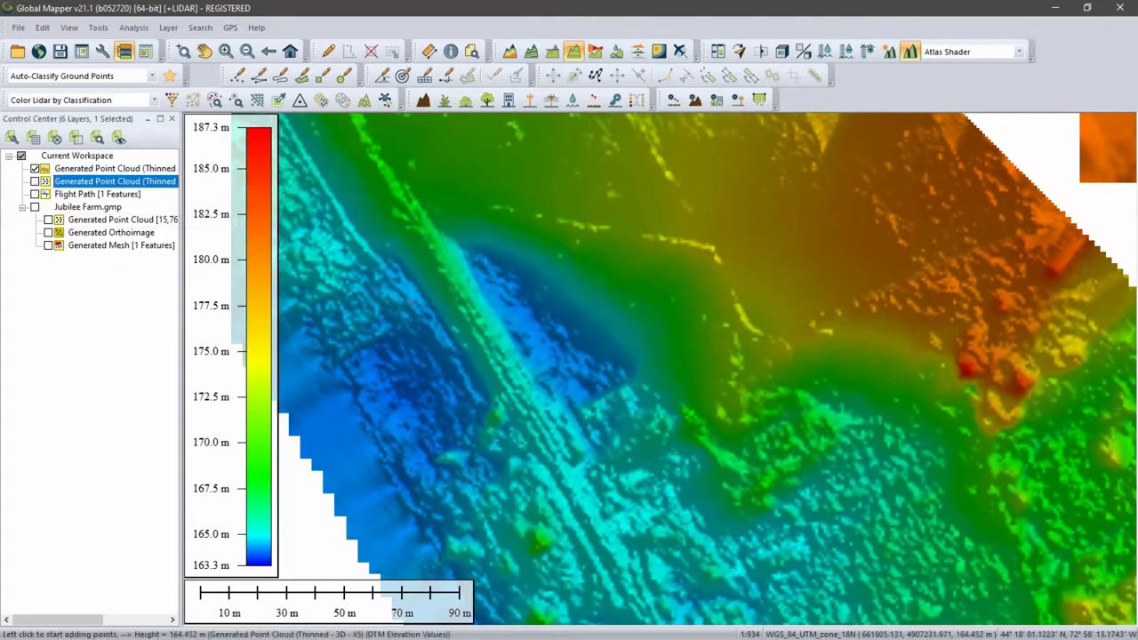
{"action": "scroll", "coordinate": [560, 329], "scroll_direction": "down", "scroll_amount": 1}
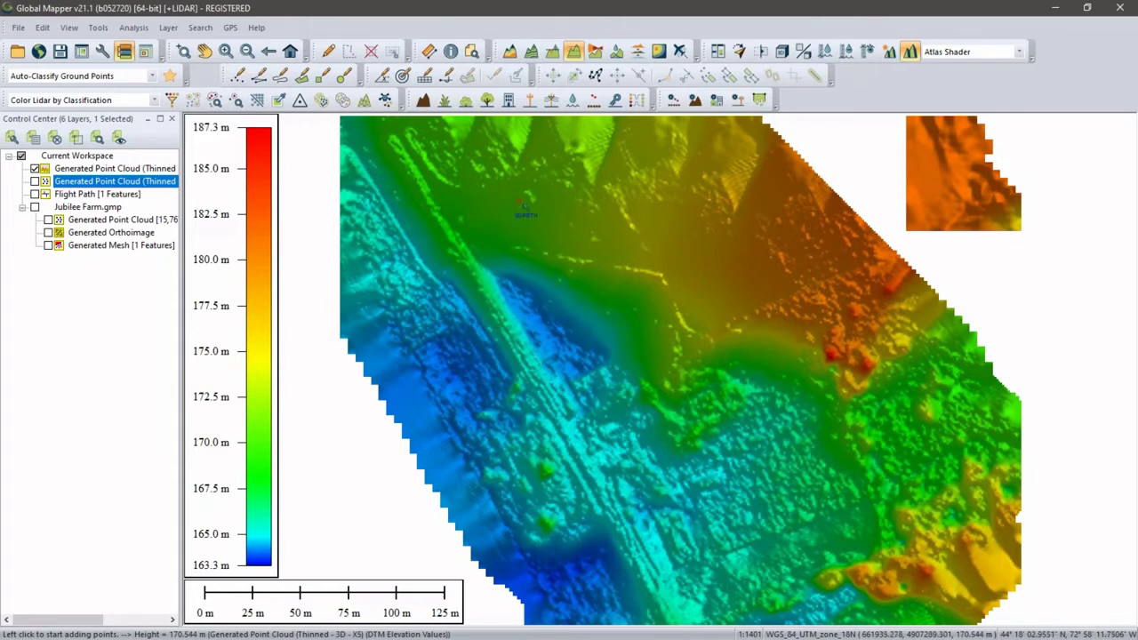
{"action": "scroll", "coordinate": [528, 207], "scroll_direction": "up", "scroll_amount": 1}
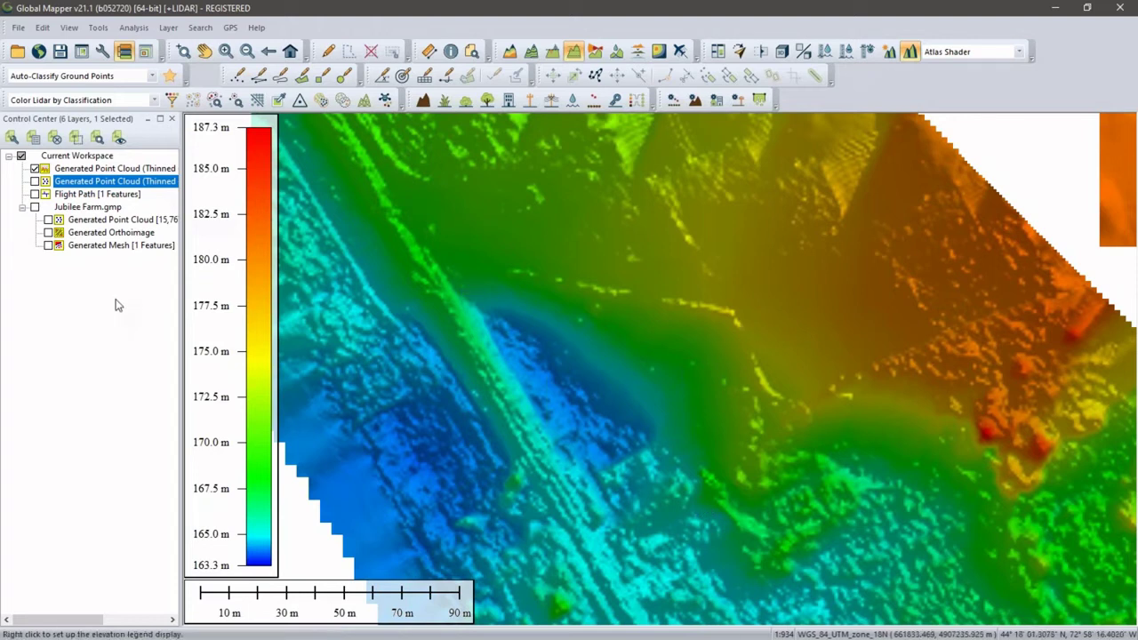
Hide the terrain grid and display the Flight Path layer together with the Generated Mesh
{"action": "left_click", "coordinate": [34, 168]}
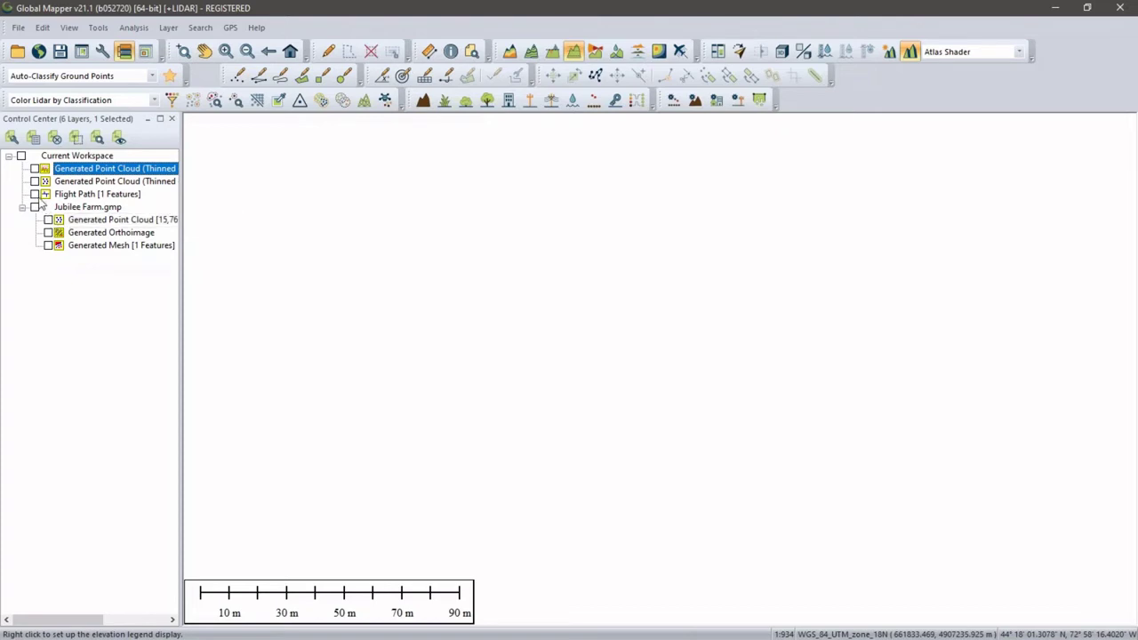
{"action": "left_click", "coordinate": [35, 194]}
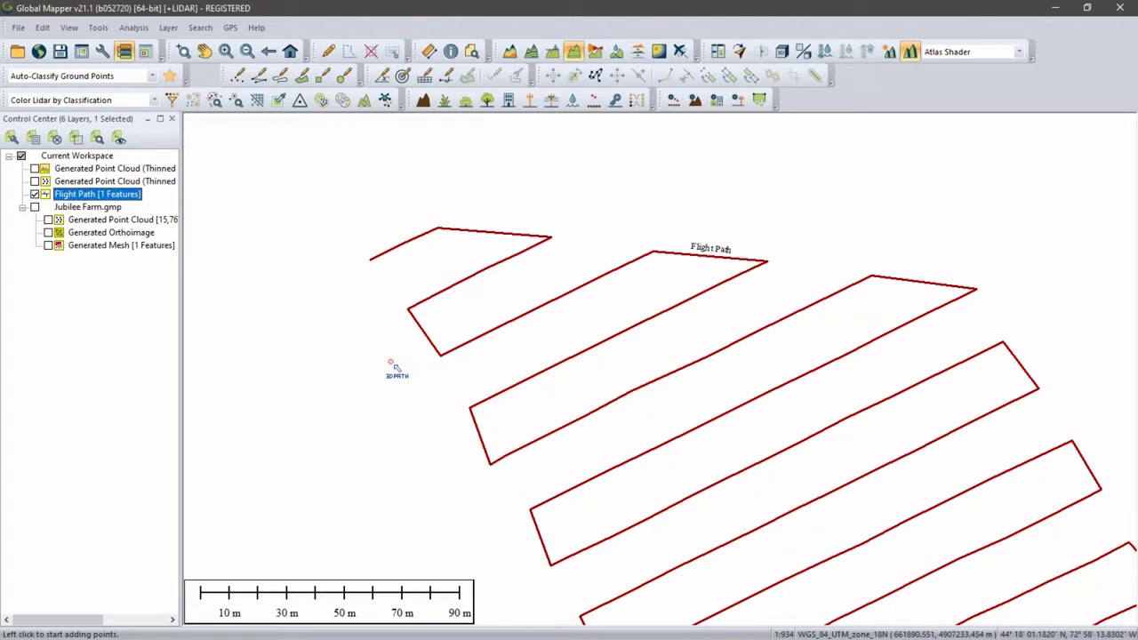
{"action": "middle_click_drag", "start_coordinate": [732, 452], "coordinate": [711, 399]}
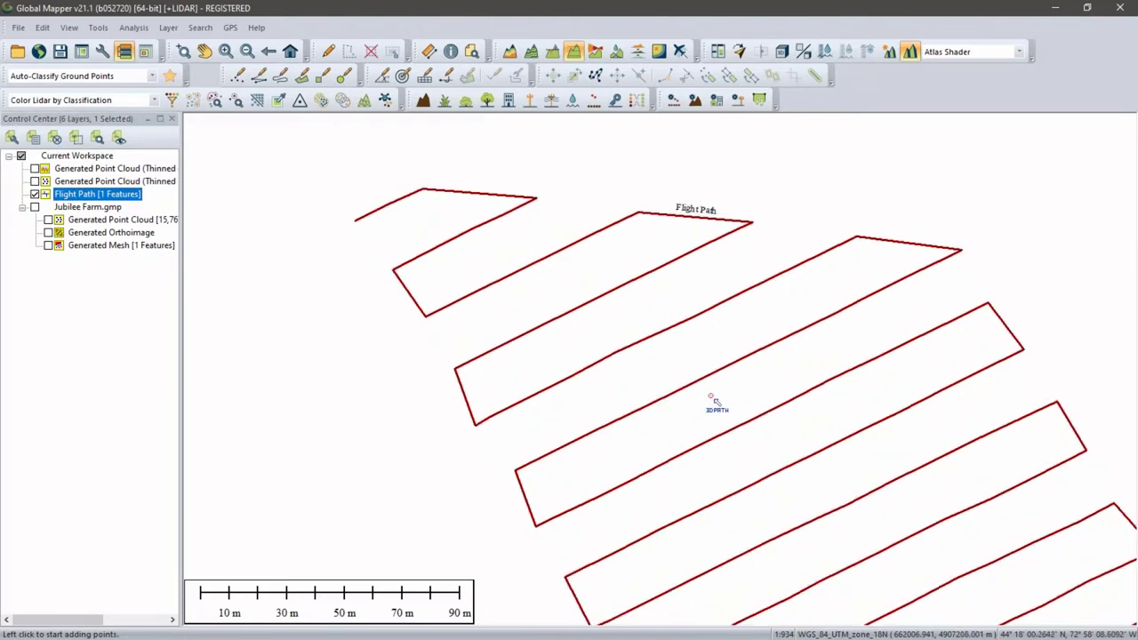
{"action": "left_click", "coordinate": [50, 247]}
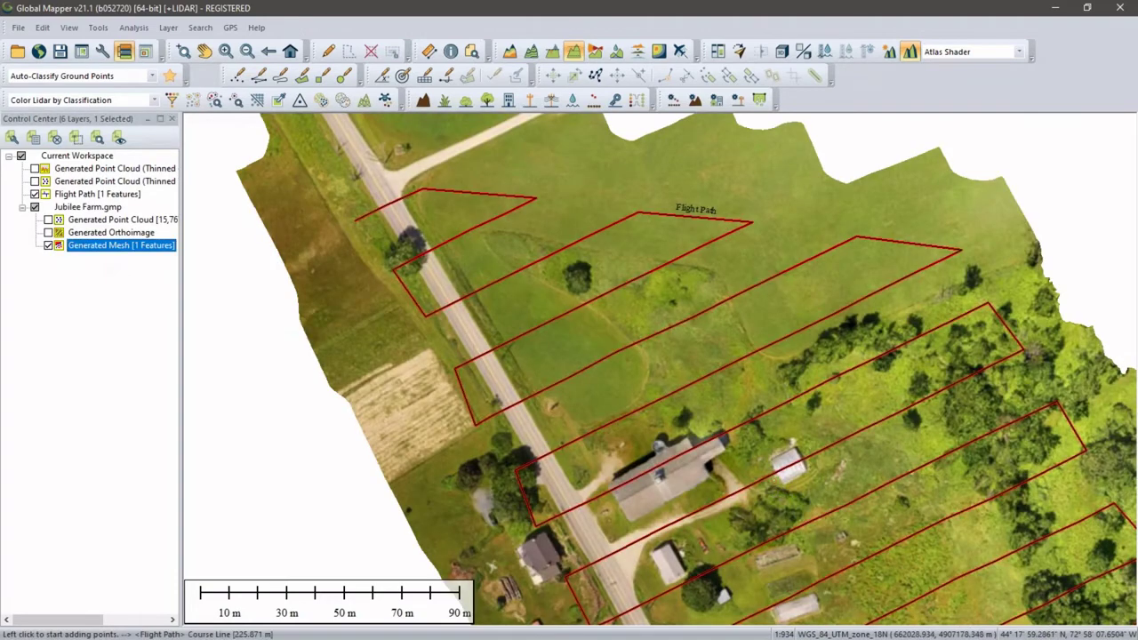
{"action": "middle_click_drag", "start_coordinate": [770, 483], "coordinate": [712, 366]}
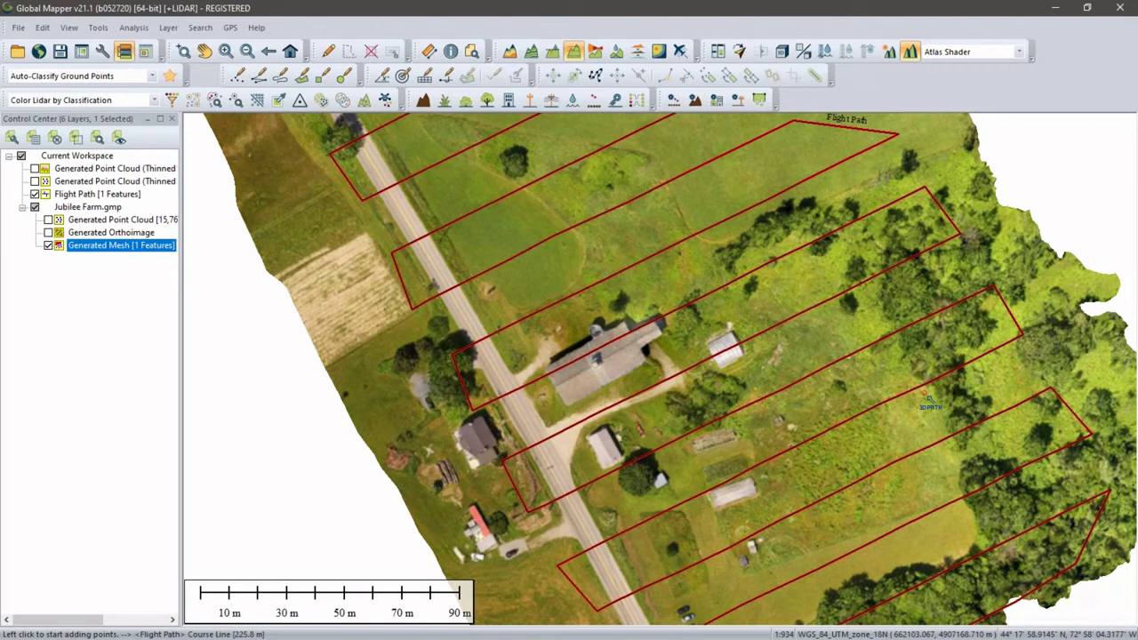
Open the 3D view of the farm mesh and inspect it from an oblique angle around the barn
{"action": "left_click", "coordinate": [683, 52]}
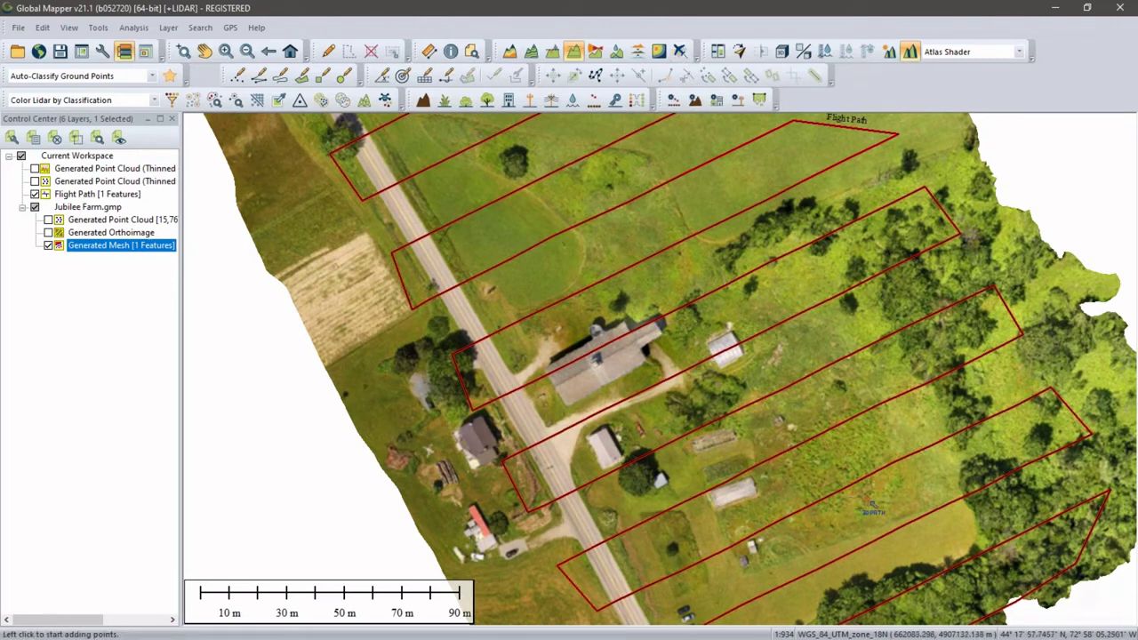
{"action": "left_click", "coordinate": [782, 51]}
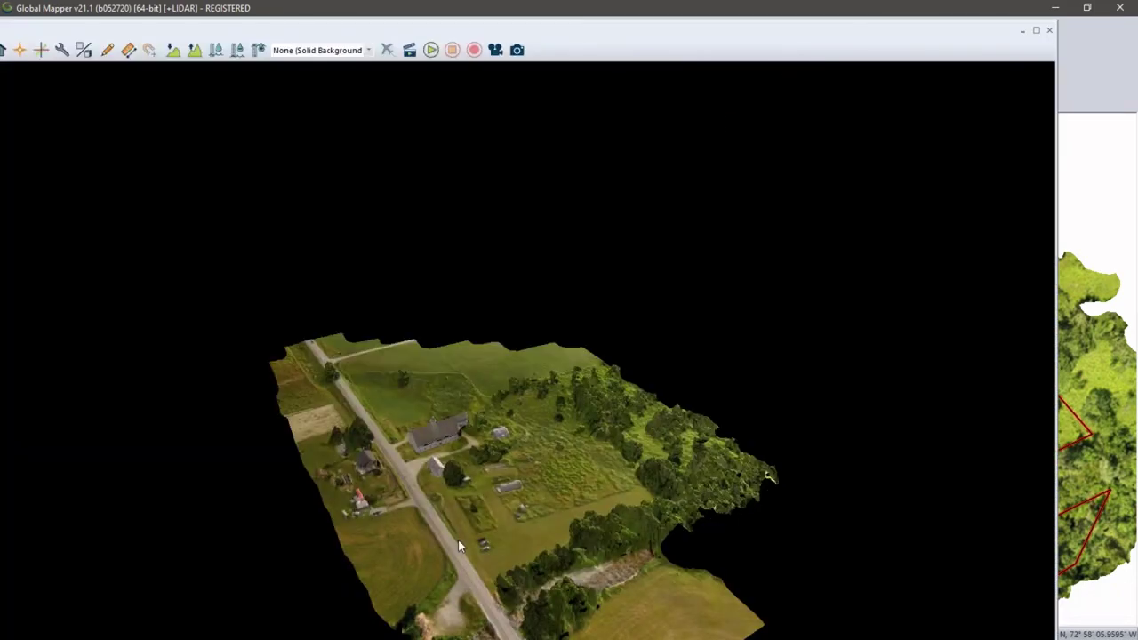
{"action": "left_click_drag", "start_coordinate": [449, 533], "coordinate": [471, 454]}
{"action": "scroll", "coordinate": [500, 376], "scroll_direction": "up", "scroll_amount": 3}
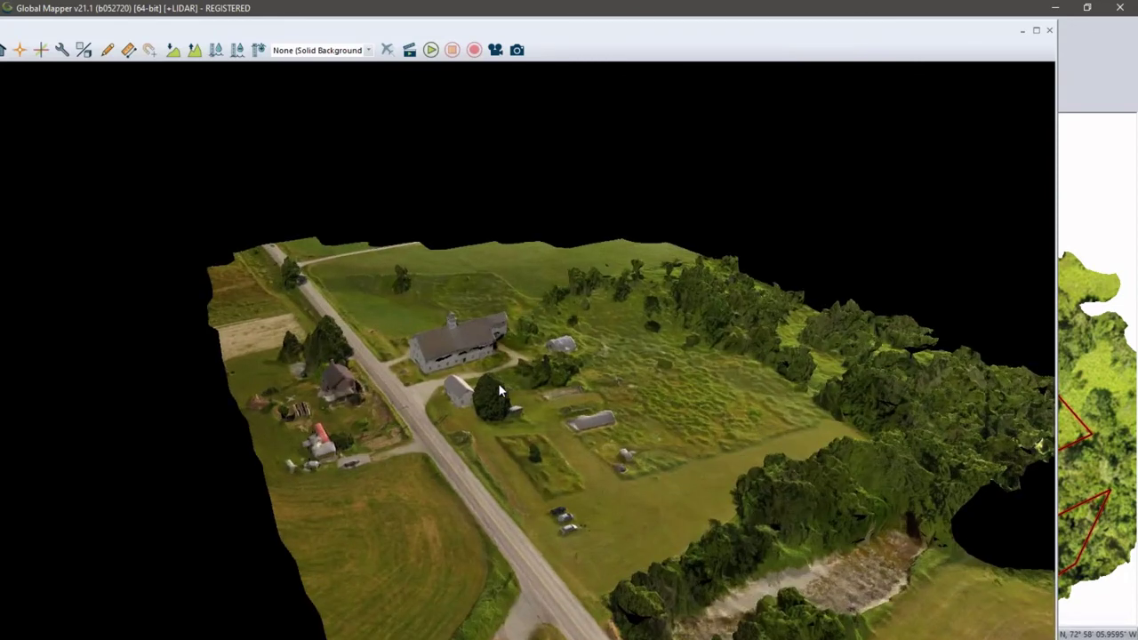
Play a fly-through over the mesh along all paths at low image quality, and cancel the playback
{"action": "left_click", "coordinate": [430, 51]}
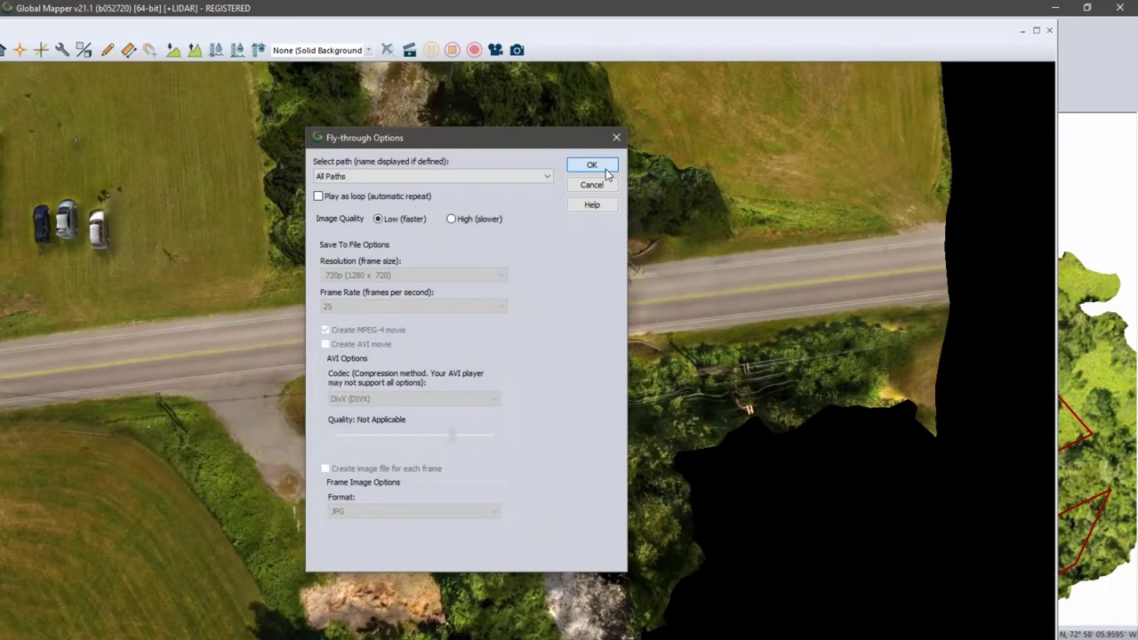
{"action": "left_click", "coordinate": [601, 167]}
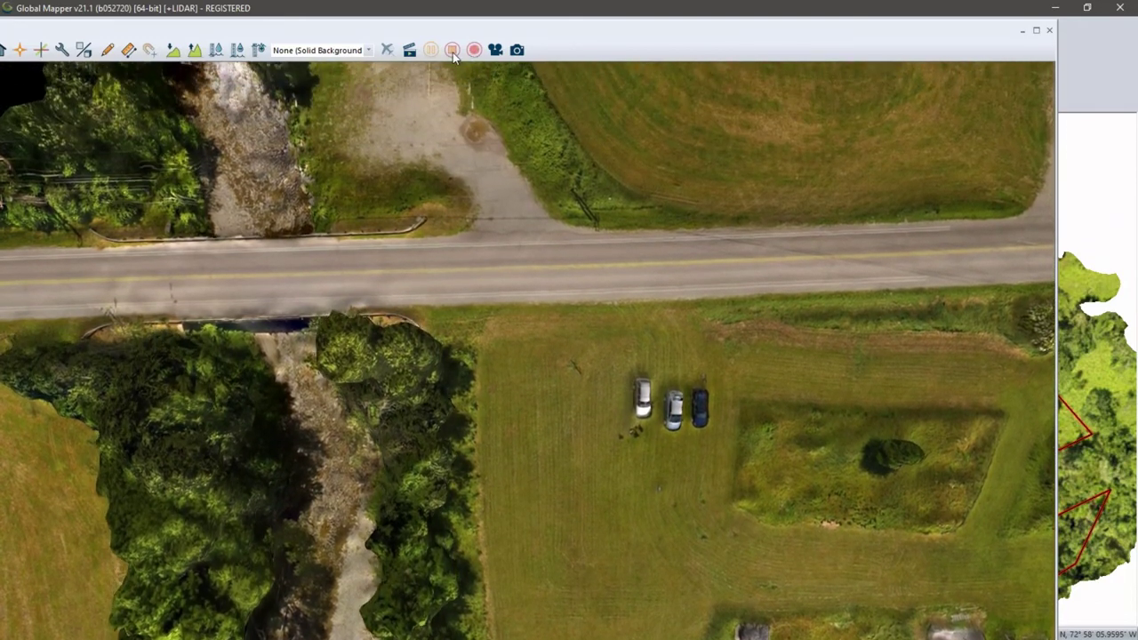
{"action": "left_click", "coordinate": [453, 53]}
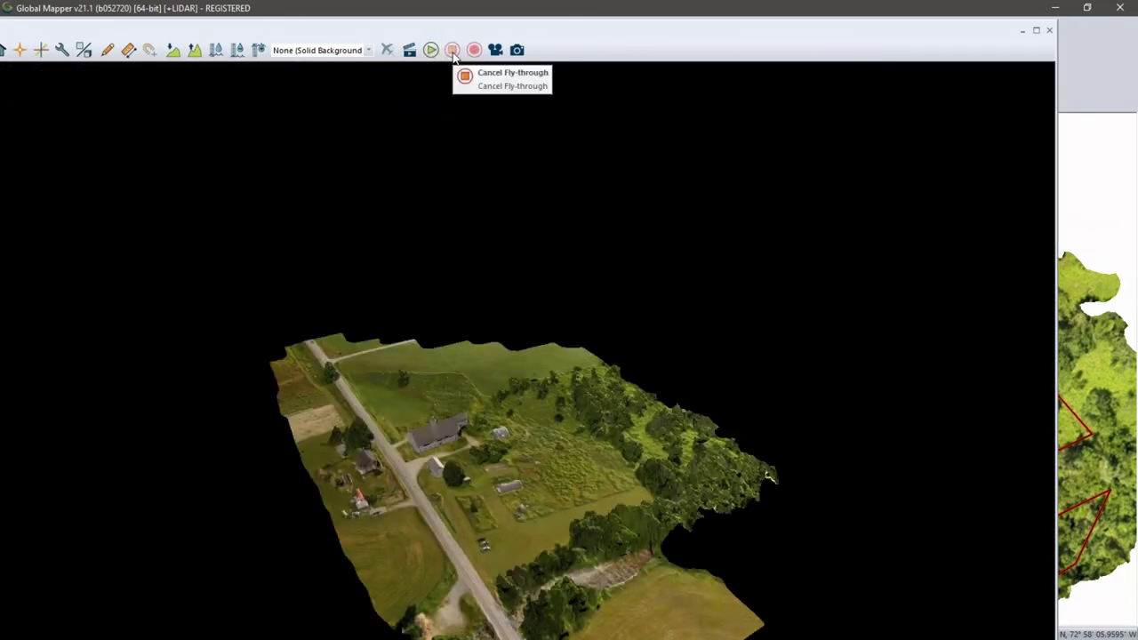